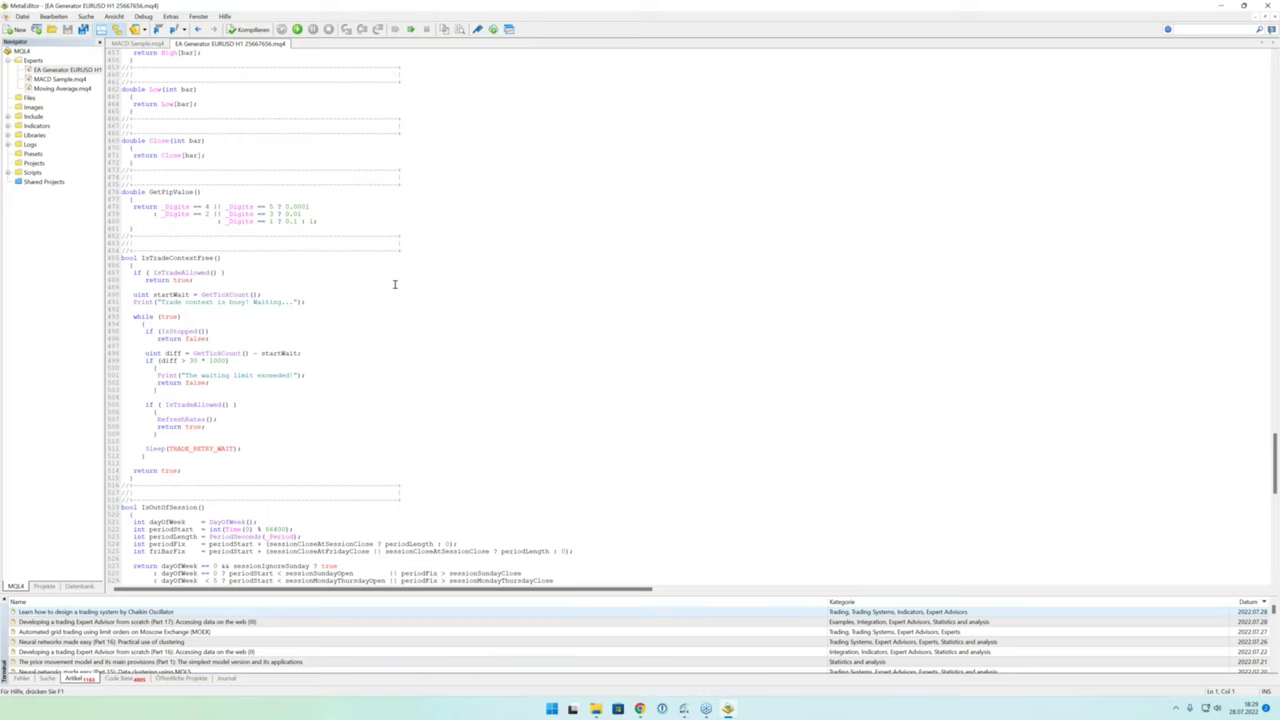
Step: Review the EA Generator EURUSD H1 code from the trade-context functions back up to the OpenPosition and ManageClose functions
{"action": "scroll", "coordinate": [325, 270], "scroll_direction": "up", "scroll_amount": 15}
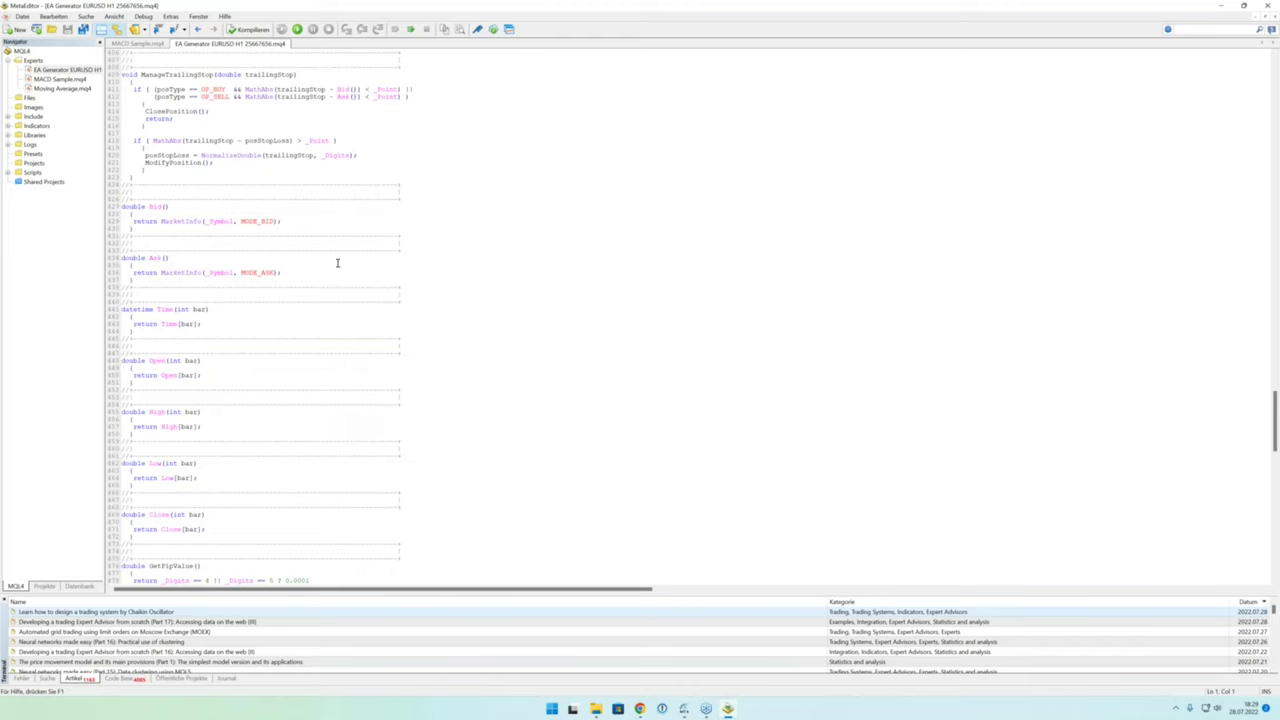
{"action": "scroll", "coordinate": [410, 250], "scroll_direction": "up", "scroll_amount": 20}
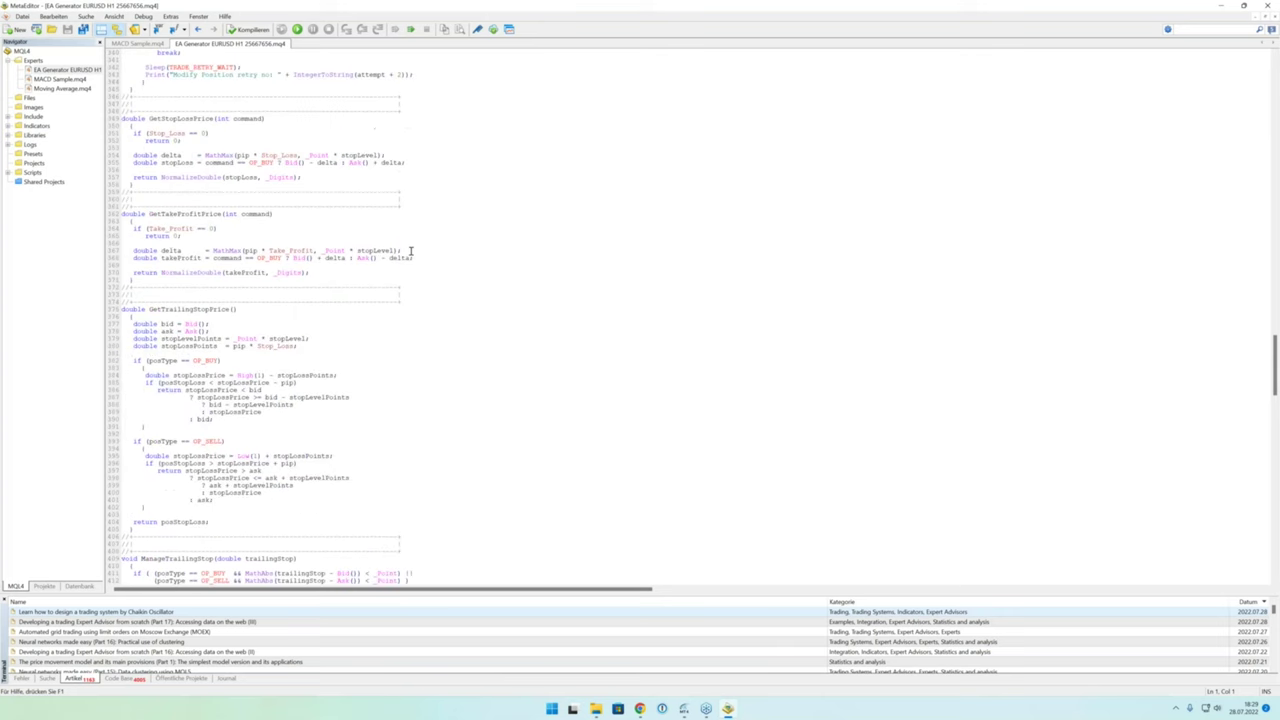
{"action": "scroll", "coordinate": [410, 250], "scroll_direction": "up", "scroll_amount": 20}
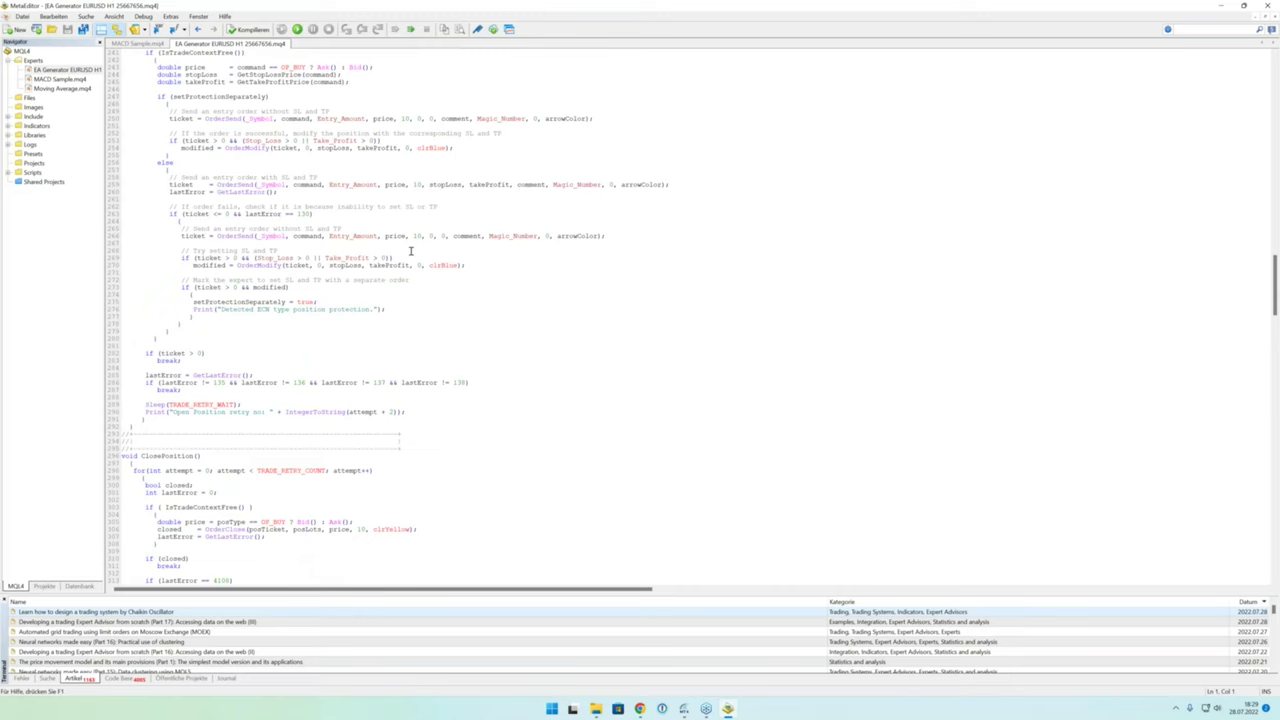
{"action": "scroll", "coordinate": [450, 313], "scroll_direction": "up", "scroll_amount": 4}
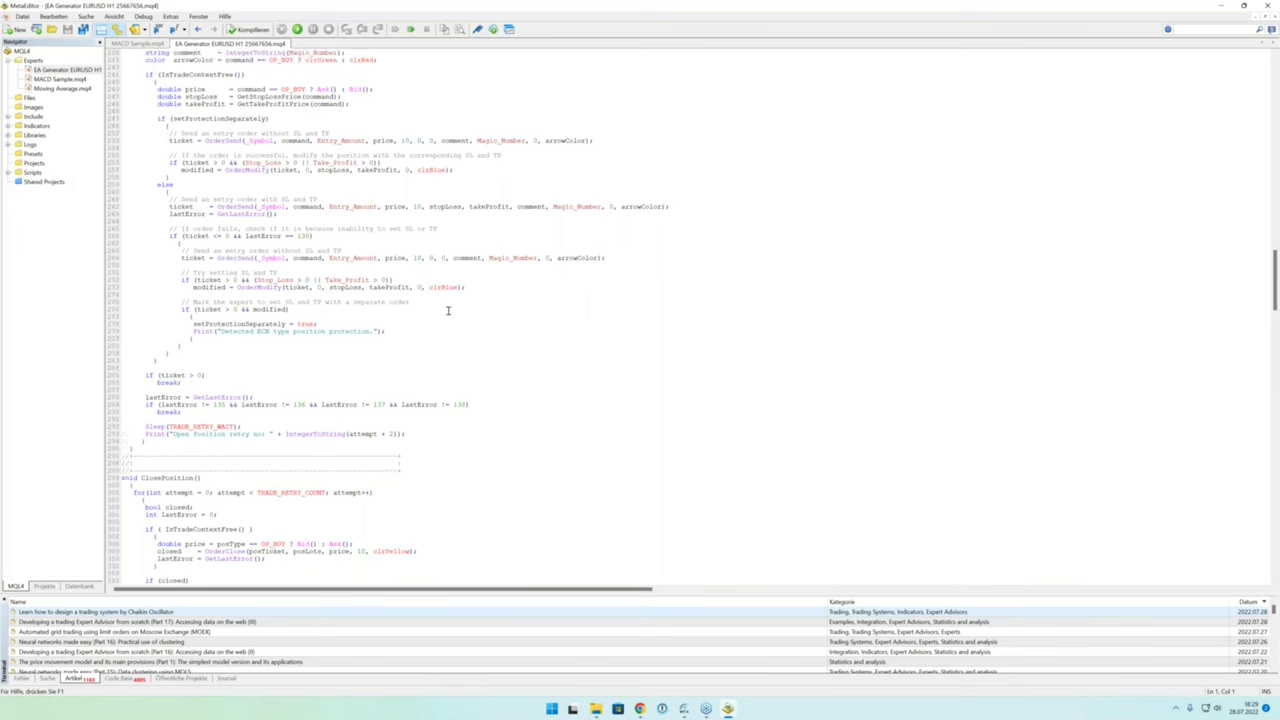
{"action": "scroll", "coordinate": [449, 313], "scroll_direction": "up", "scroll_amount": 5}
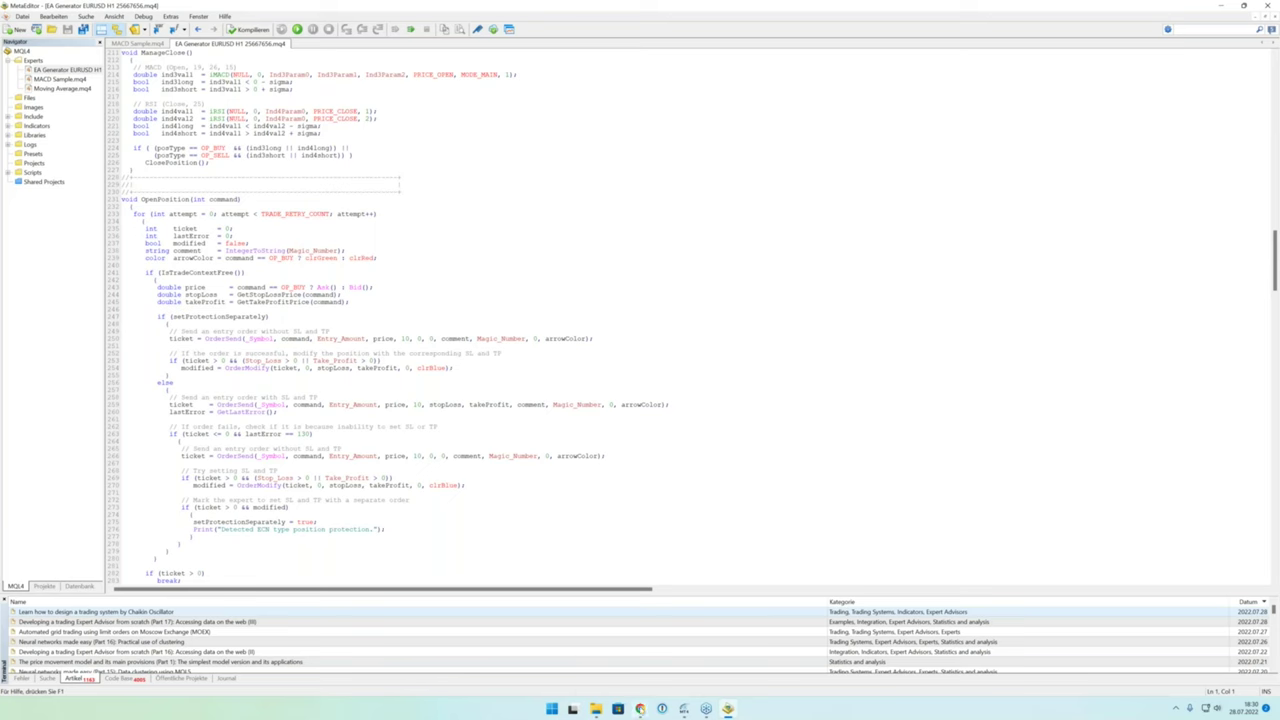
Step: Switch to the EA Generator in Chrome and look over the EURUSD H1 strategy's rules and backtest summary in the editor
{"action": "left_click", "coordinate": [640, 709]}
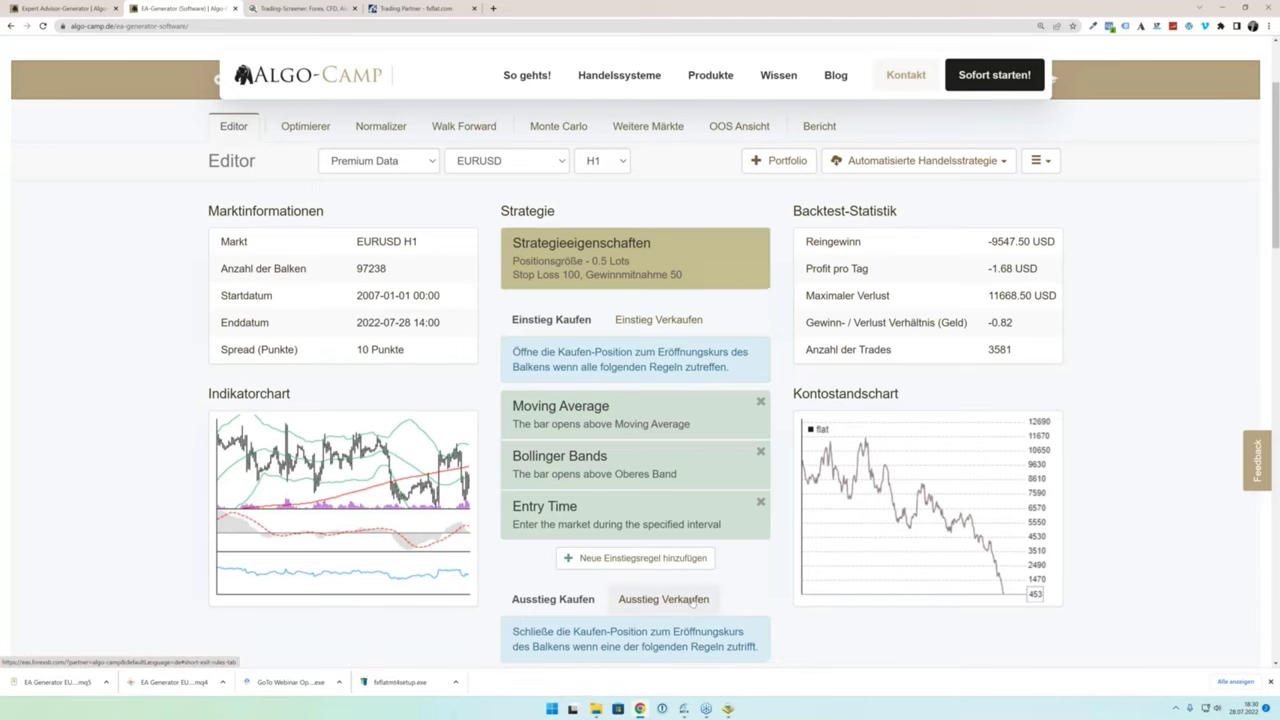
{"action": "scroll", "coordinate": [692, 601], "scroll_direction": "up", "scroll_amount": 1}
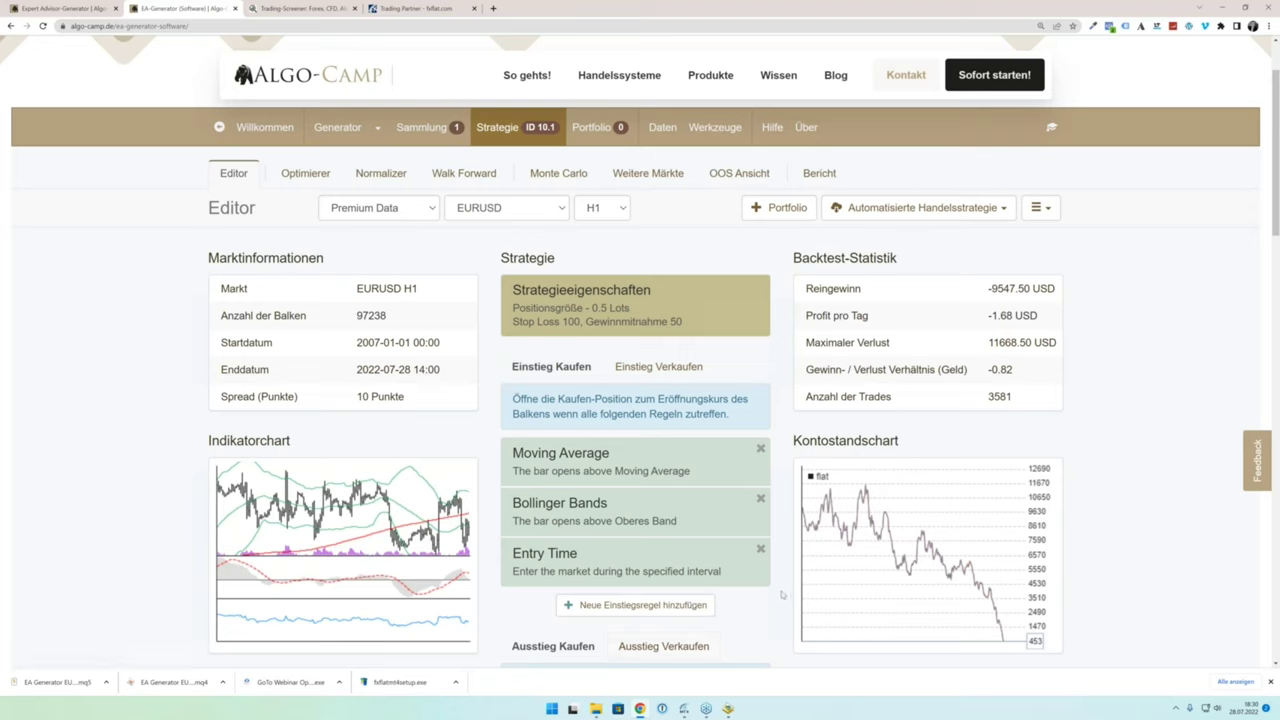
{"action": "scroll", "coordinate": [782, 595], "scroll_direction": "down", "scroll_amount": 1}
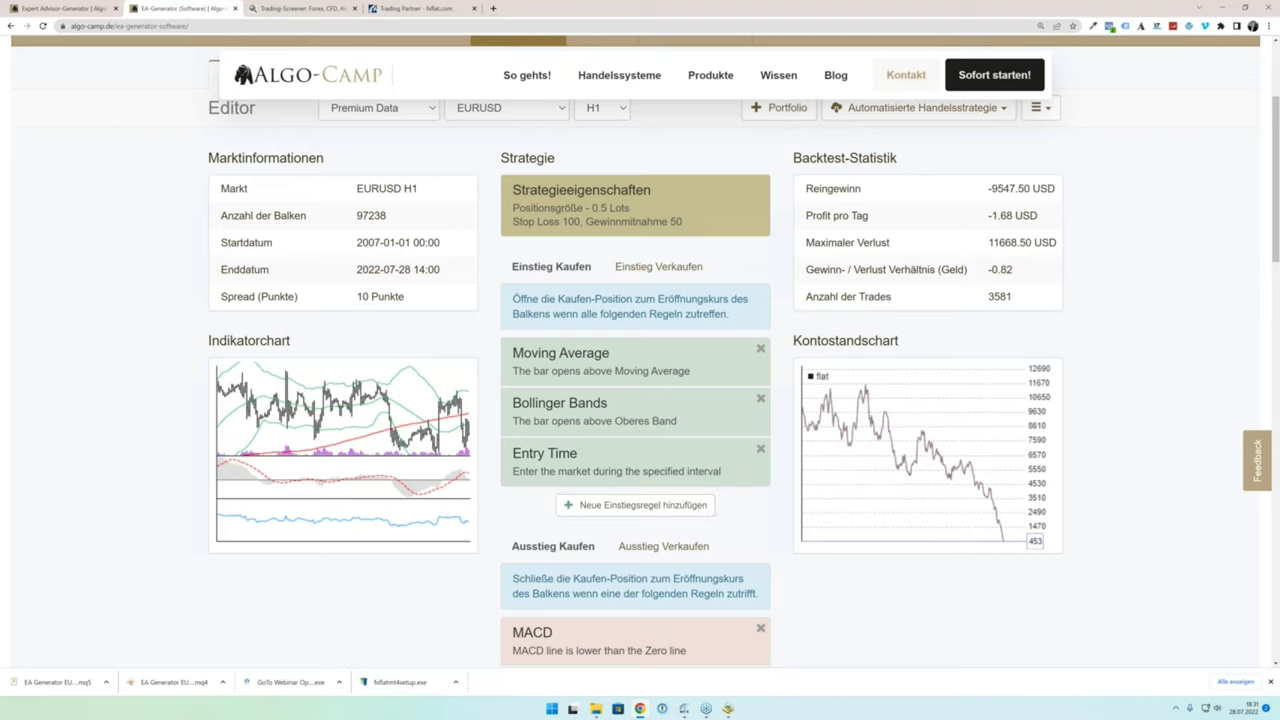
Step: Open the strategy's detailed balance chart report and examine the account balance and the long, short and market curves
{"action": "left_click", "coordinate": [810, 494]}
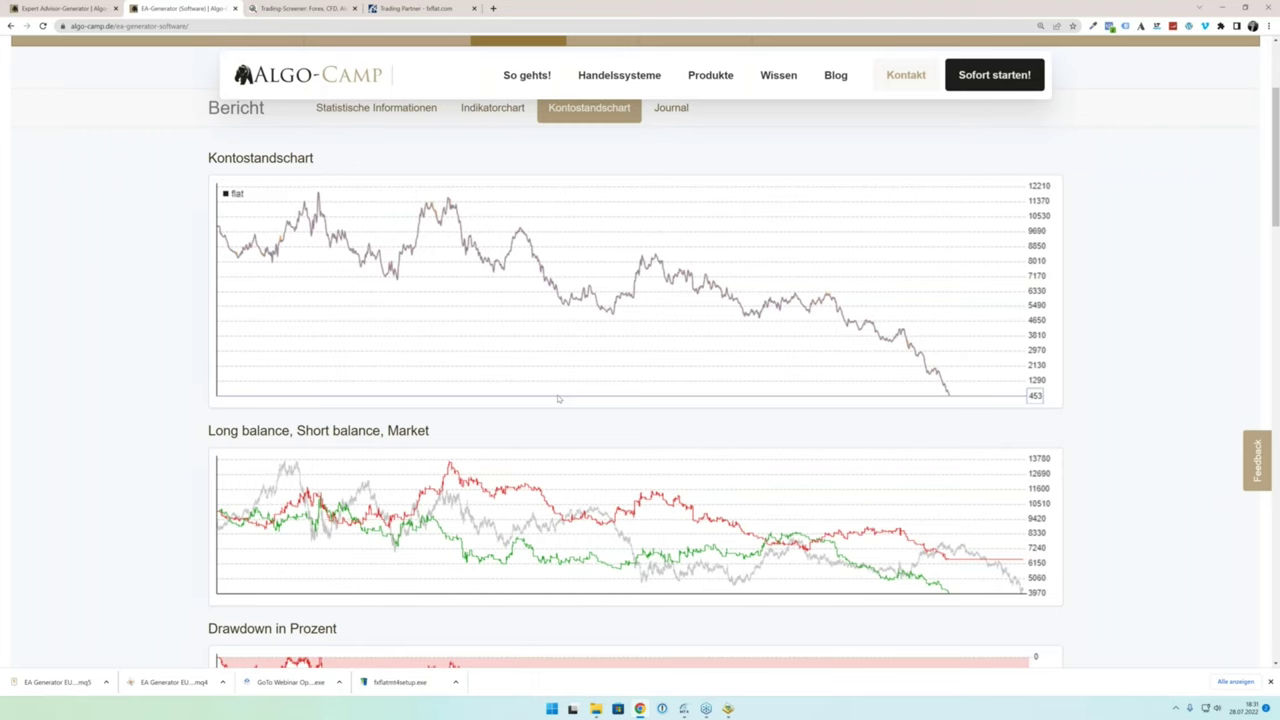
{"action": "scroll", "coordinate": [558, 399], "scroll_direction": "up", "scroll_amount": 1}
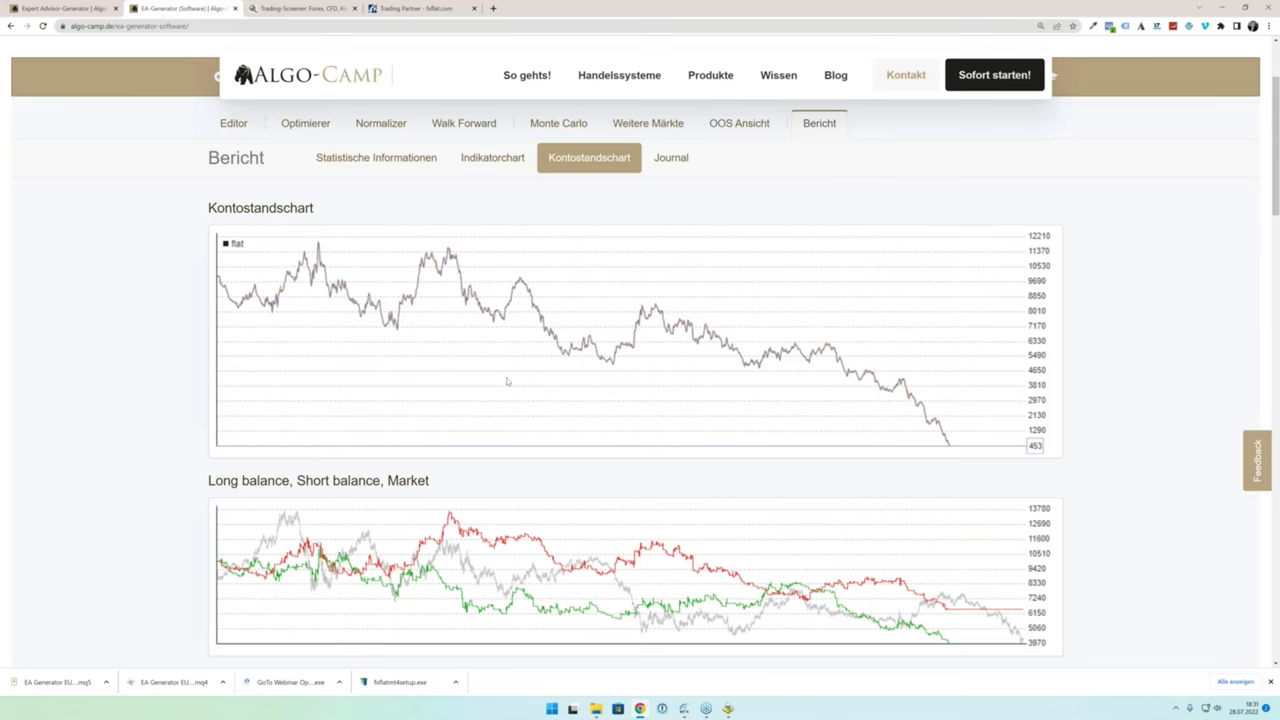
{"action": "scroll", "coordinate": [507, 381], "scroll_direction": "up", "scroll_amount": 1}
{"action": "scroll", "coordinate": [507, 381], "scroll_direction": "down", "scroll_amount": 2}
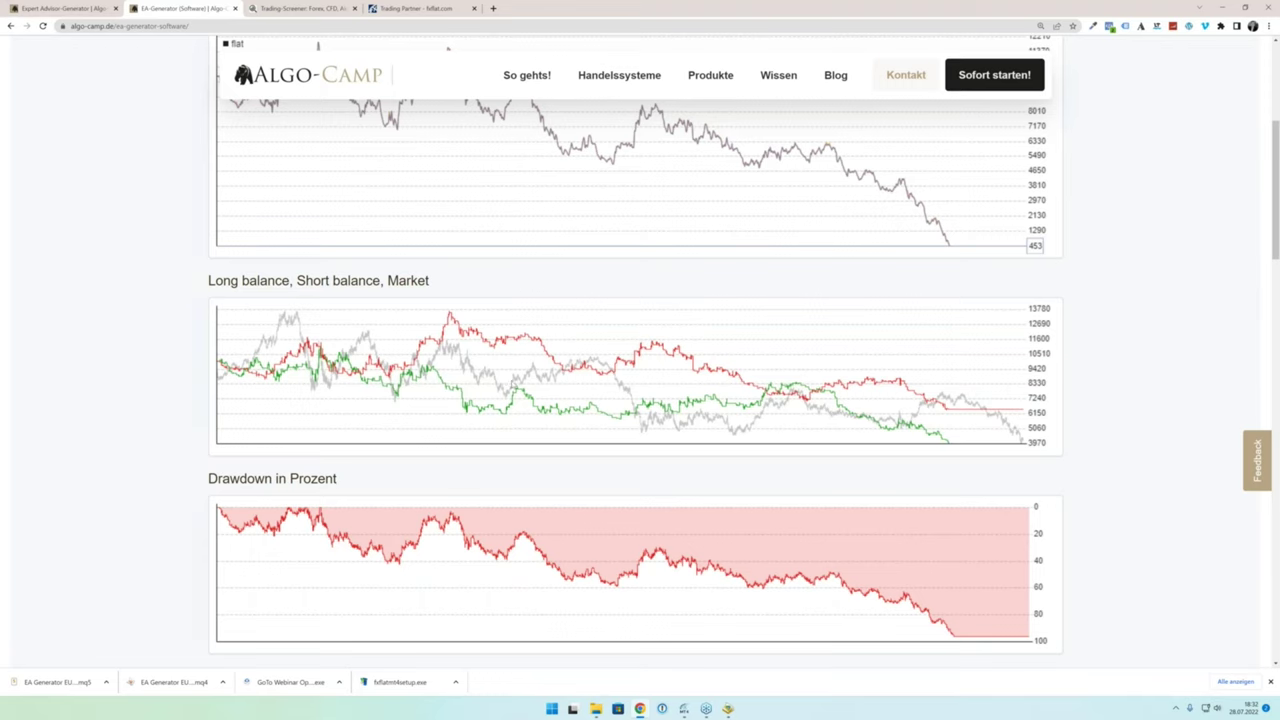
Step: Examine the report's drawdown charts in percent and currency and the stagnation chart in days
{"action": "scroll", "coordinate": [509, 390], "scroll_direction": "up", "scroll_amount": 1}
{"action": "scroll", "coordinate": [509, 396], "scroll_direction": "down", "scroll_amount": 4}
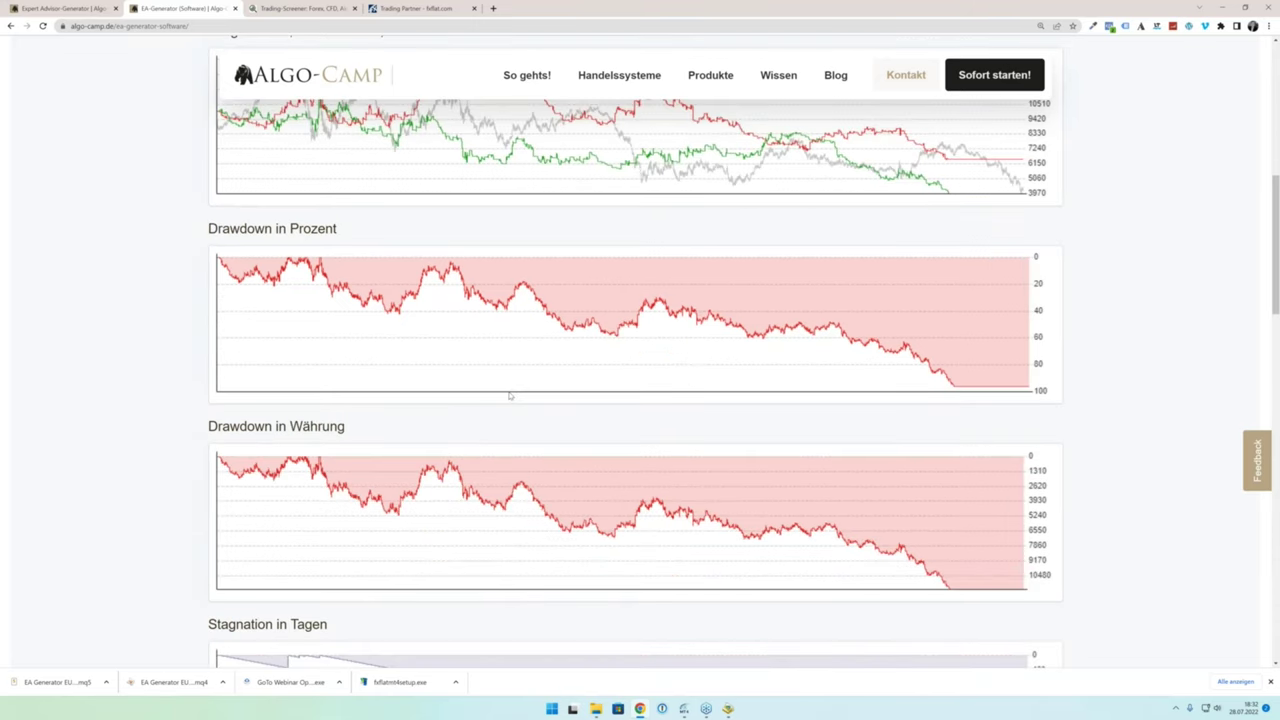
{"action": "scroll", "coordinate": [509, 396], "scroll_direction": "up", "scroll_amount": 4}
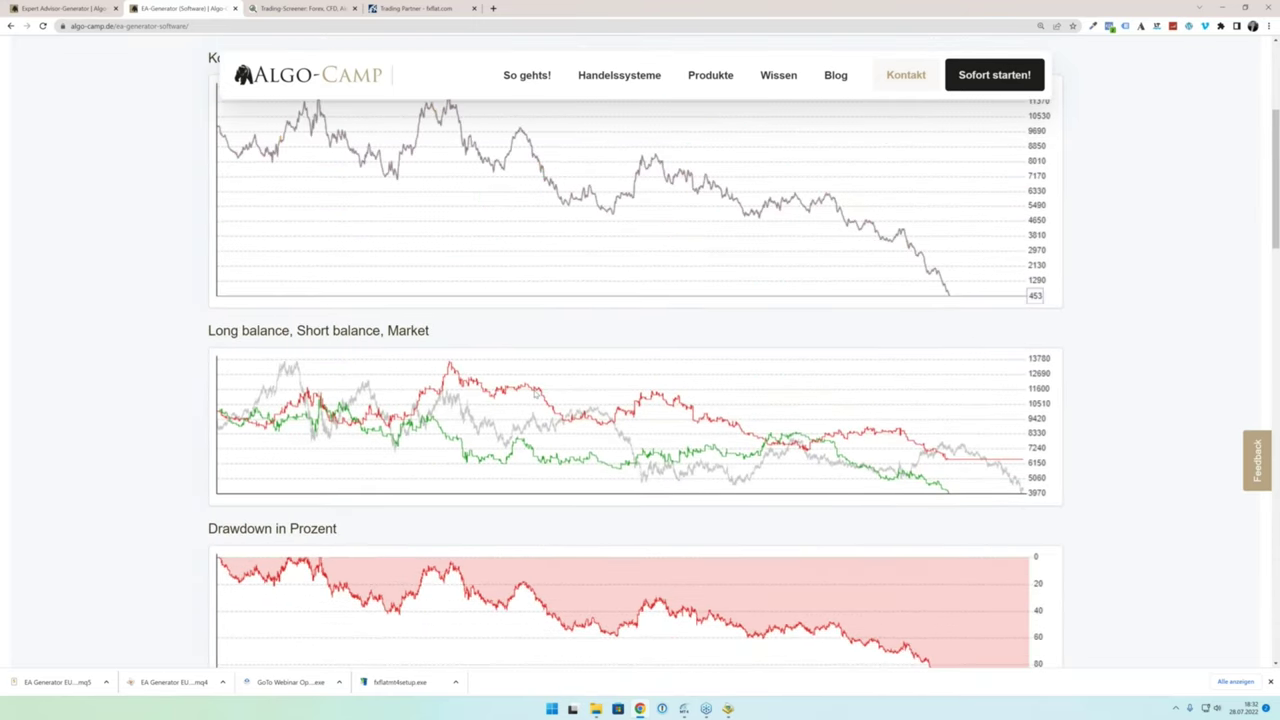
{"action": "scroll", "coordinate": [535, 394], "scroll_direction": "down", "scroll_amount": 3}
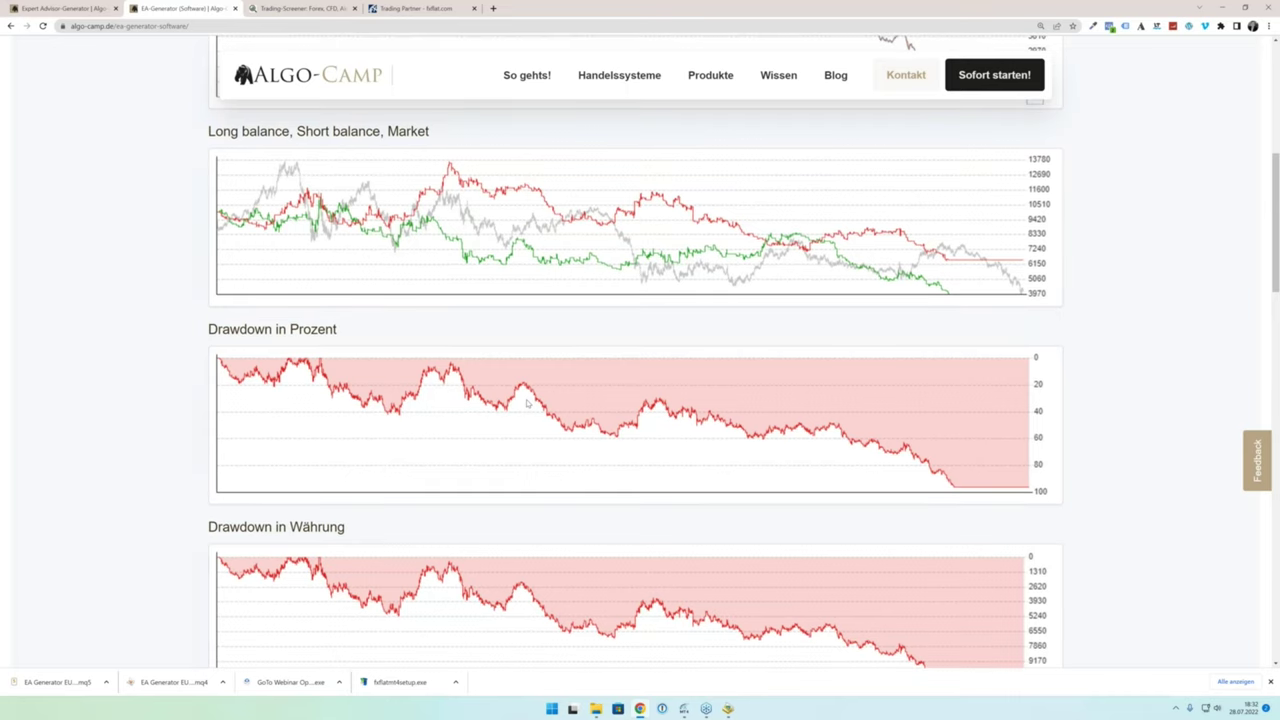
{"action": "scroll", "coordinate": [527, 403], "scroll_direction": "down", "scroll_amount": 1}
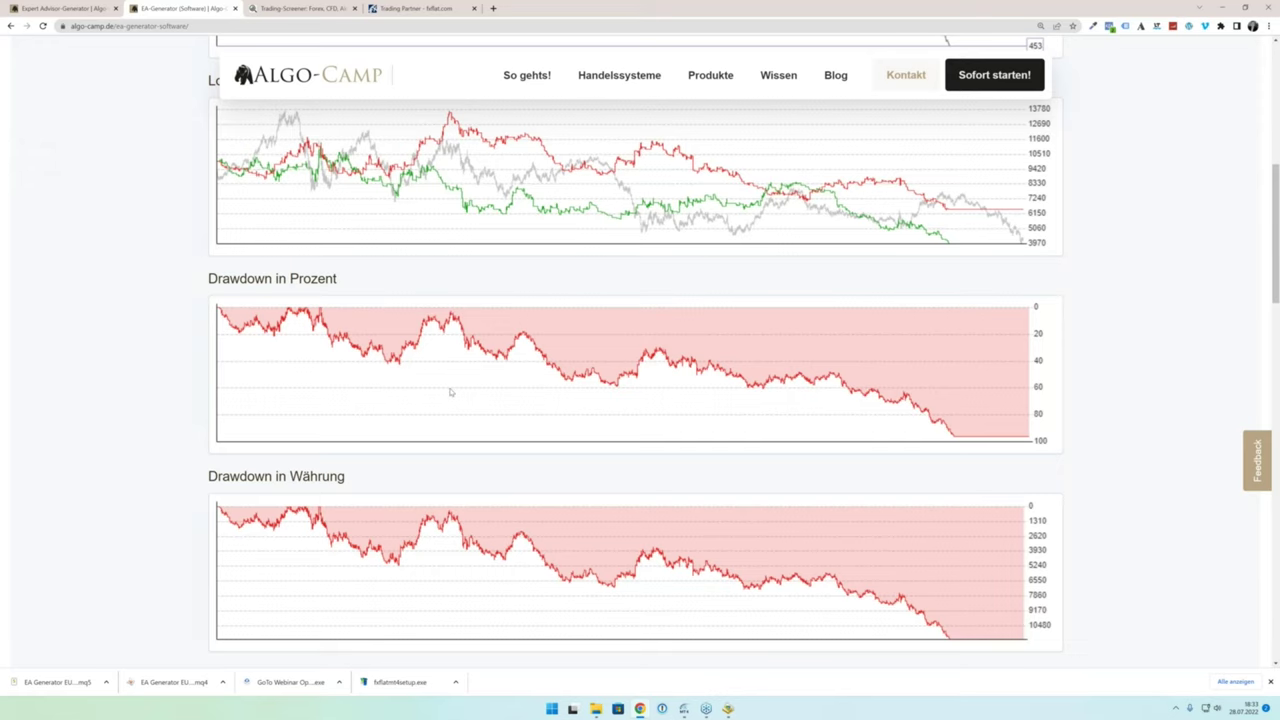
{"action": "scroll", "coordinate": [450, 392], "scroll_direction": "down", "scroll_amount": 3}
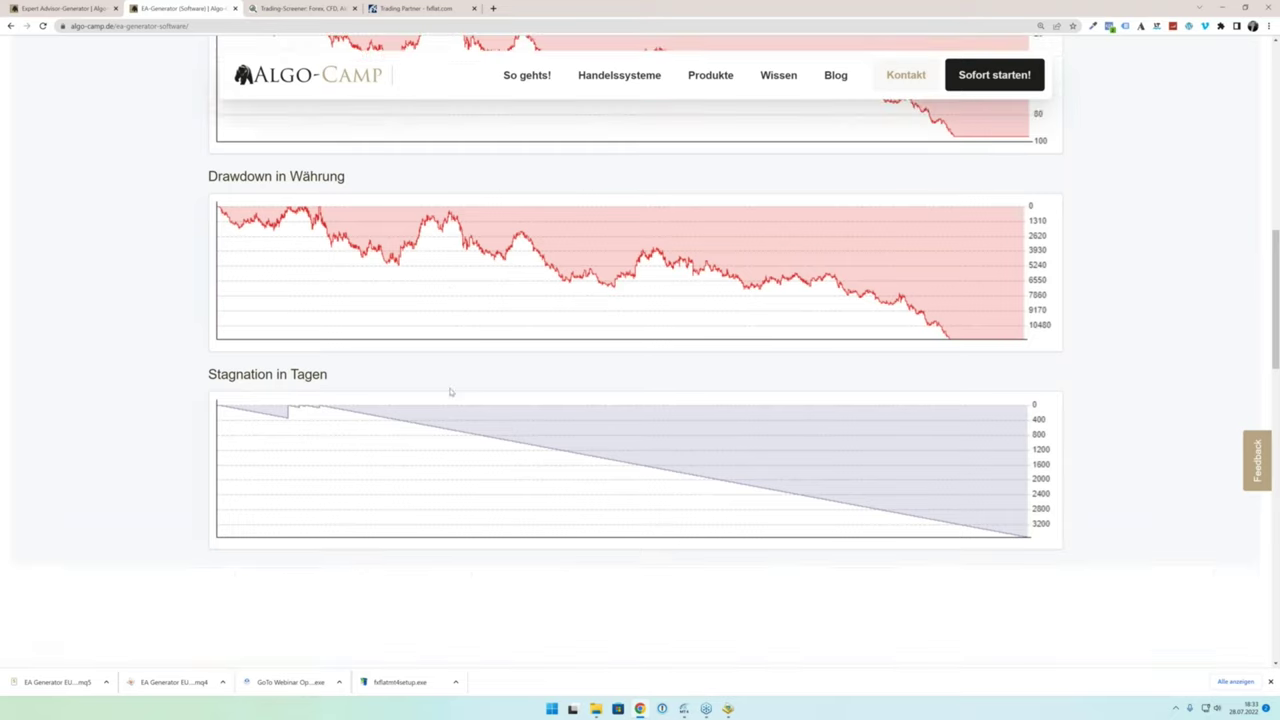
{"action": "scroll", "coordinate": [450, 392], "scroll_direction": "down", "scroll_amount": 2}
{"action": "scroll", "coordinate": [450, 390], "scroll_direction": "up", "scroll_amount": 15}
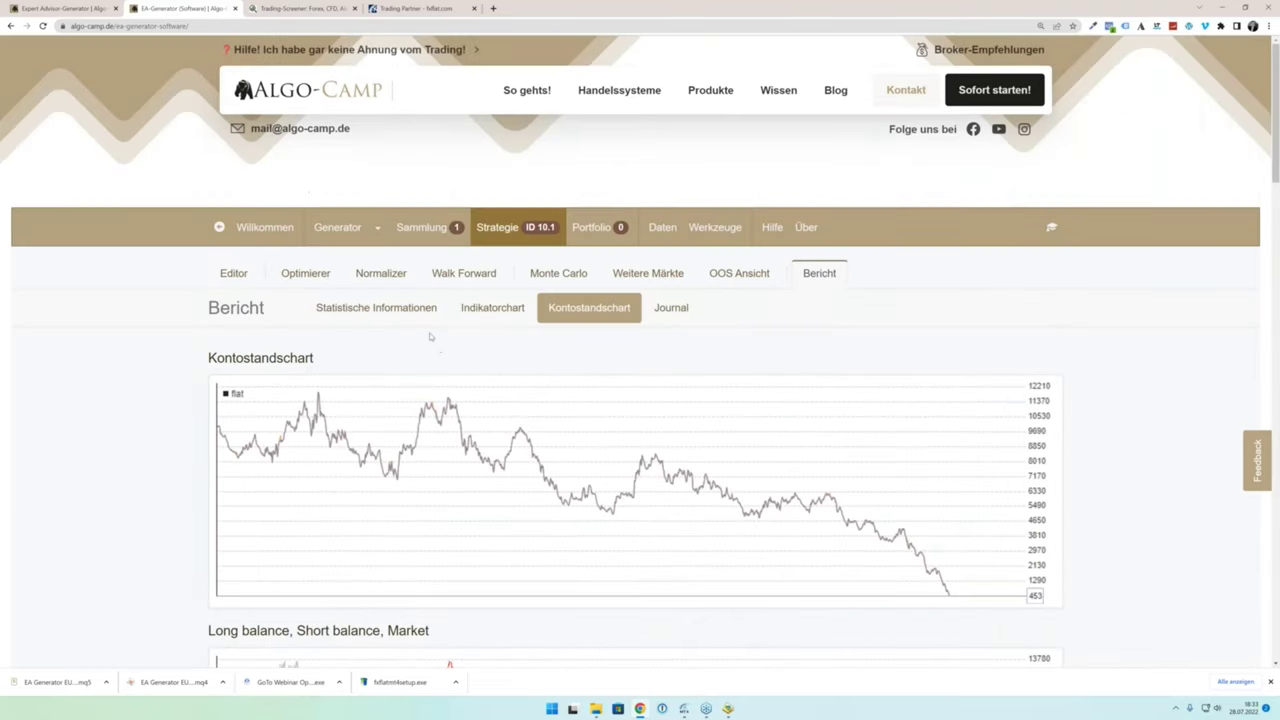
Step: Open the report's statistical information and skim the backtest figures, distribution charts and monthly performance table
{"action": "left_click", "coordinate": [418, 310]}
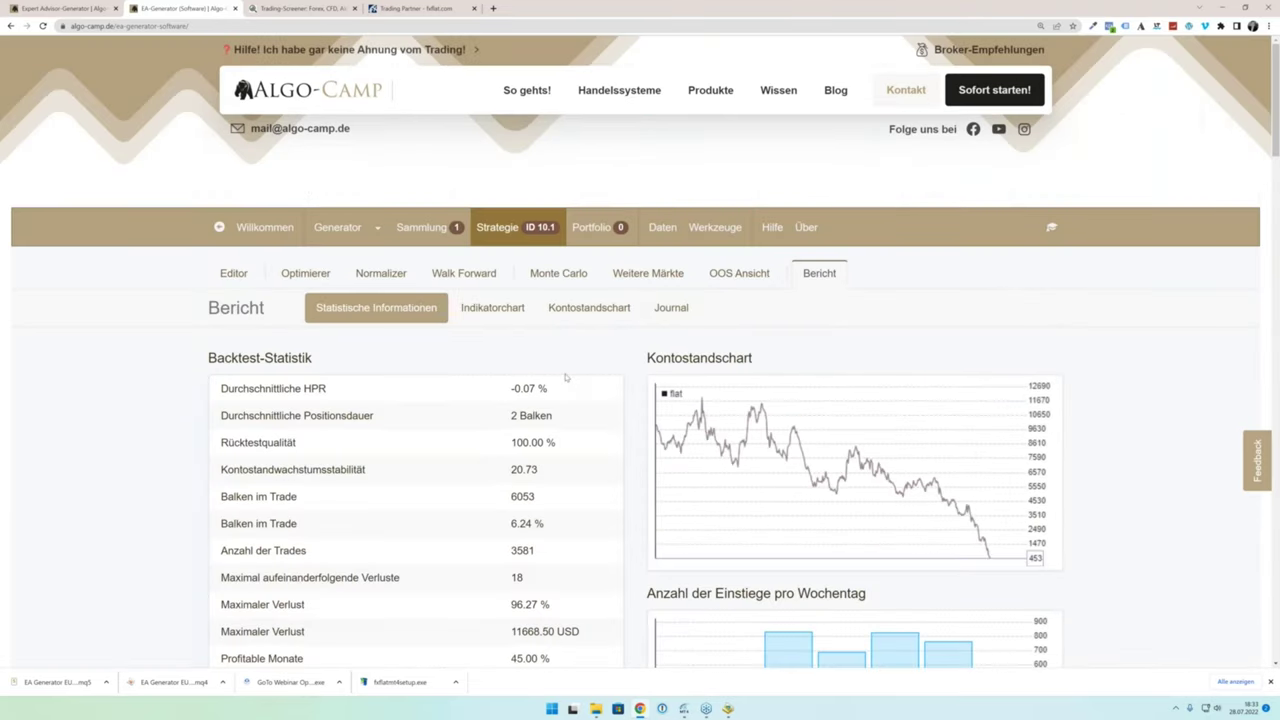
{"action": "scroll", "coordinate": [620, 366], "scroll_direction": "down", "scroll_amount": 1}
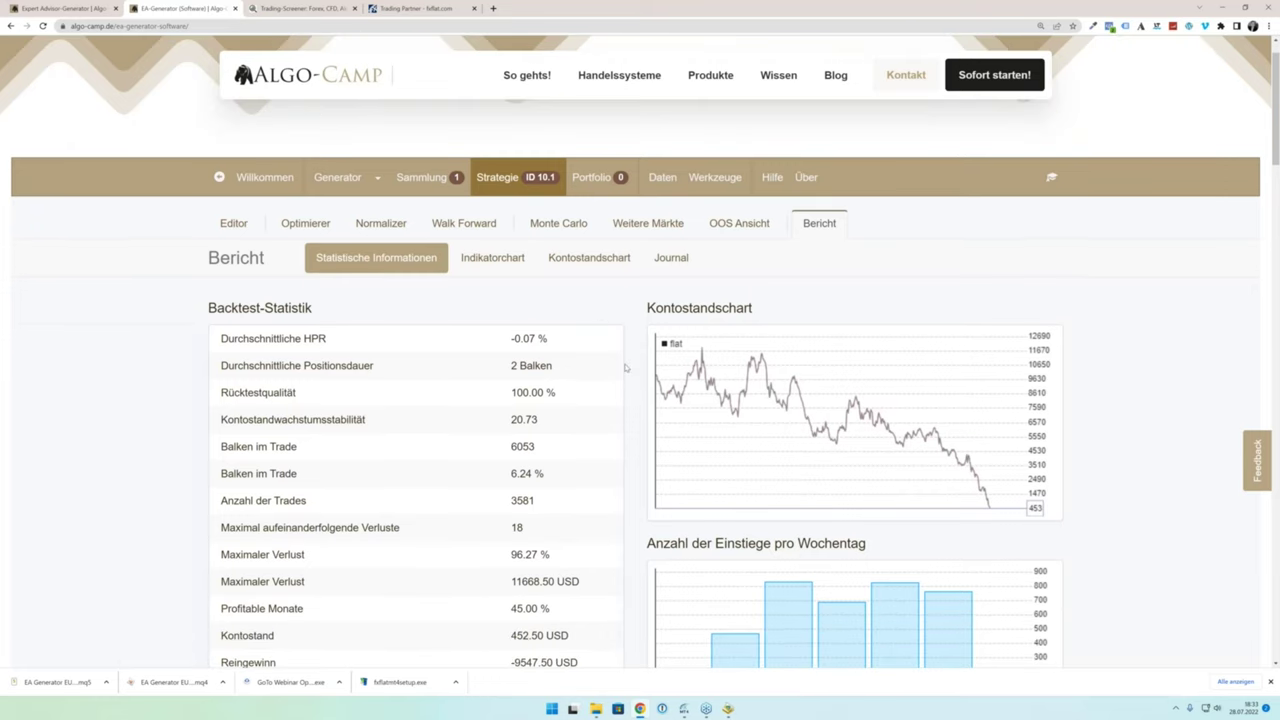
{"action": "scroll", "coordinate": [625, 368], "scroll_direction": "down", "scroll_amount": 1}
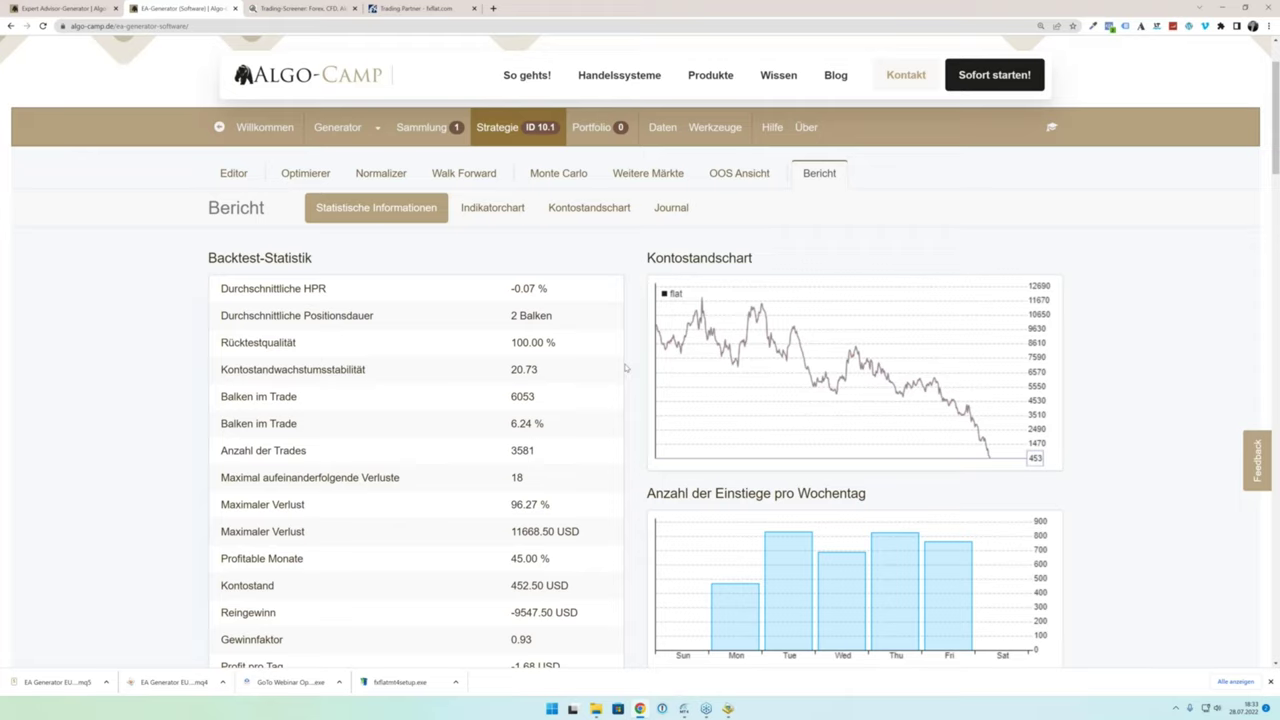
{"action": "scroll", "coordinate": [625, 368], "scroll_direction": "down", "scroll_amount": 2}
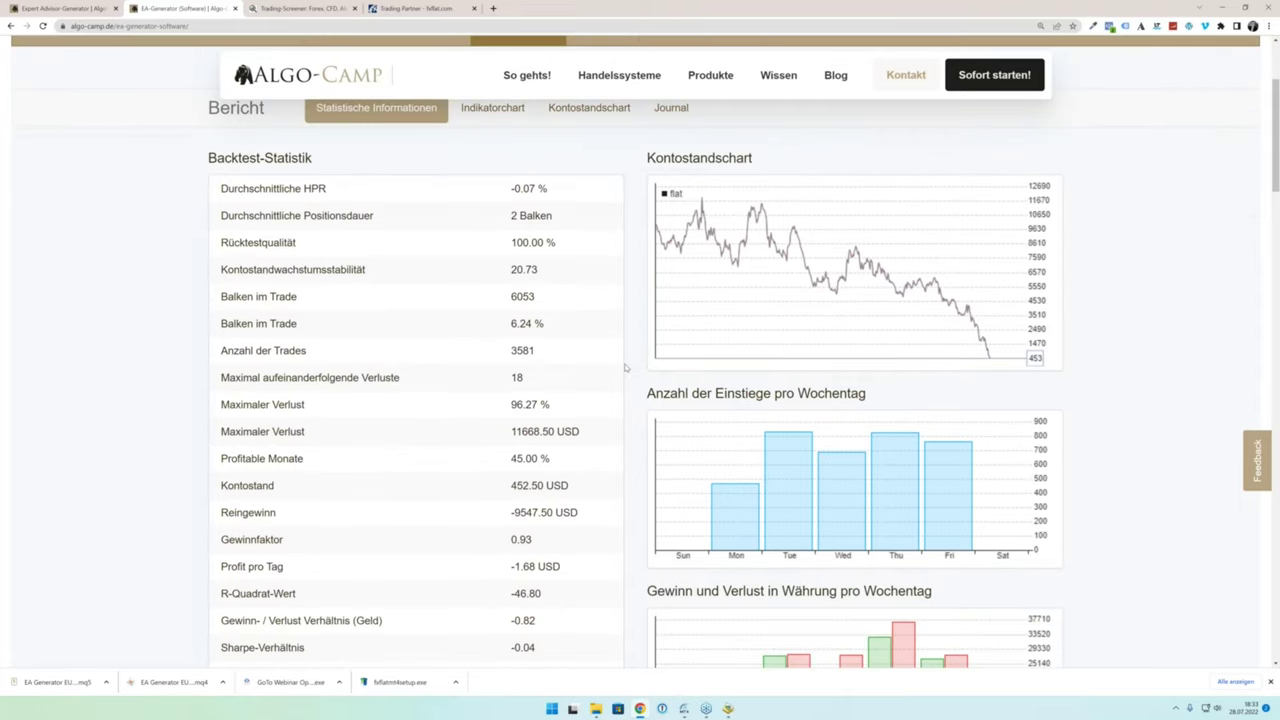
{"action": "scroll", "coordinate": [625, 368], "scroll_direction": "down", "scroll_amount": 4}
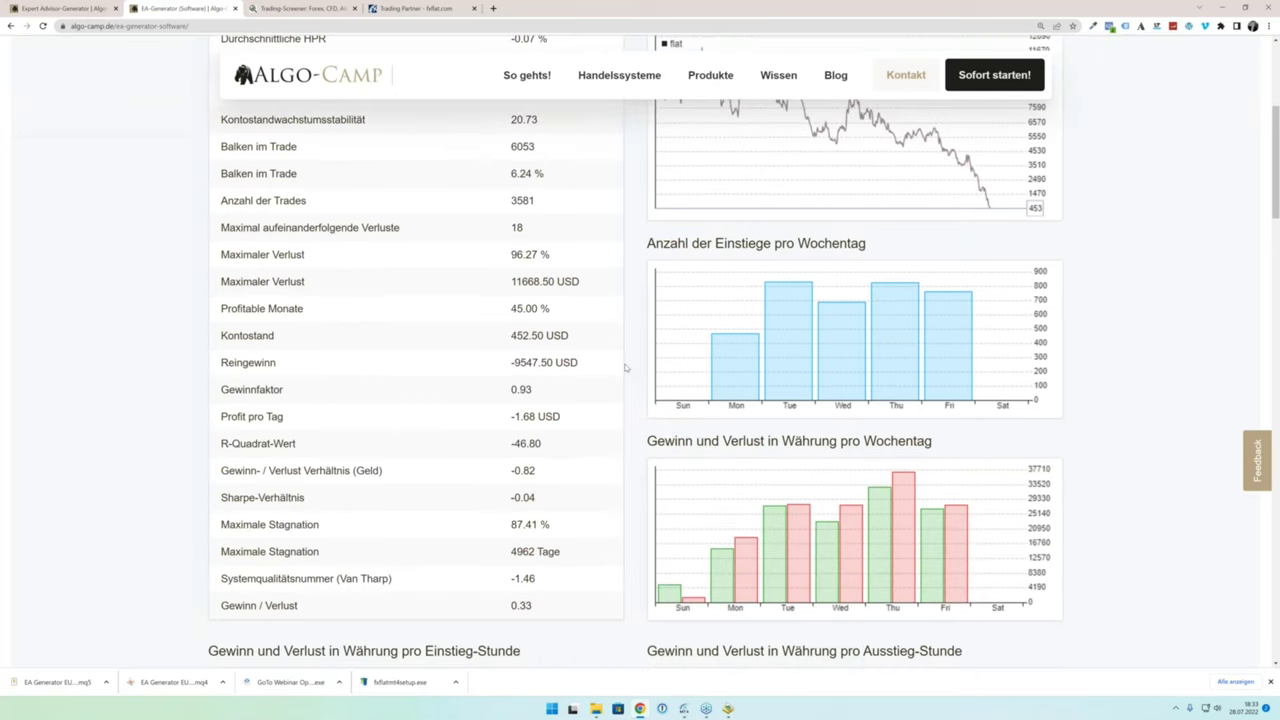
{"action": "scroll", "coordinate": [625, 368], "scroll_direction": "down", "scroll_amount": 12}
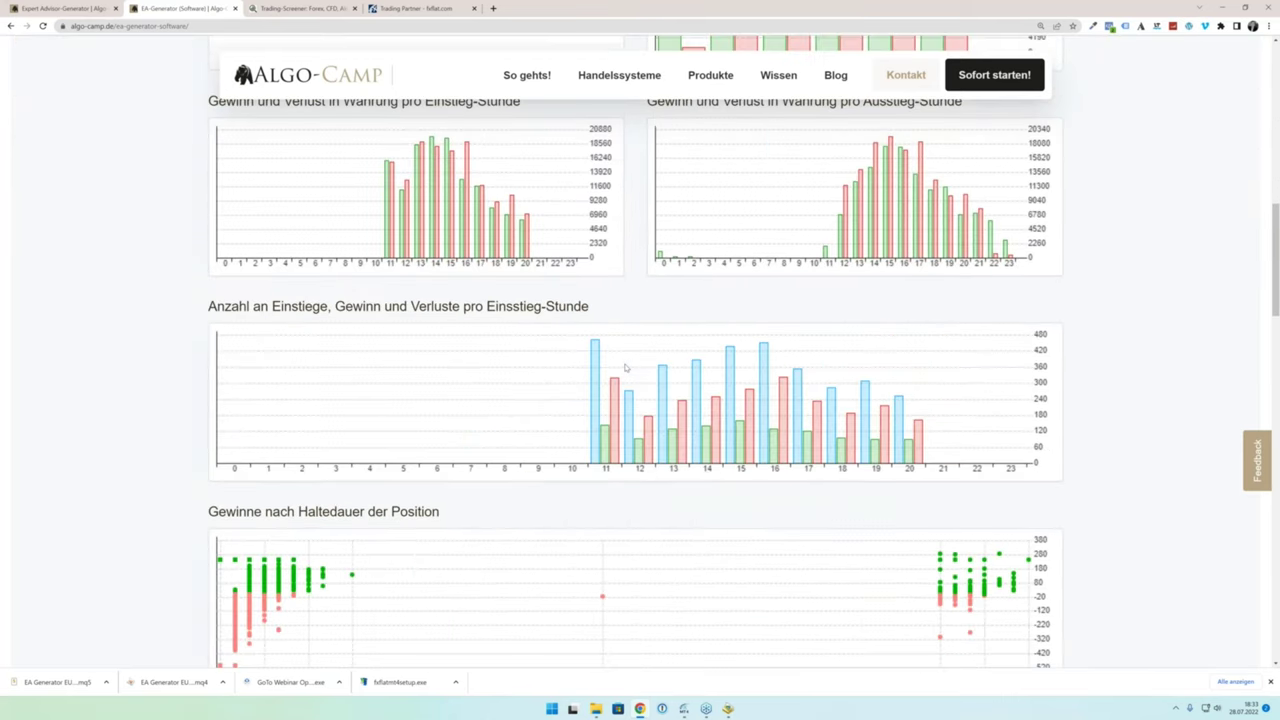
{"action": "scroll", "coordinate": [625, 368], "scroll_direction": "down", "scroll_amount": 4}
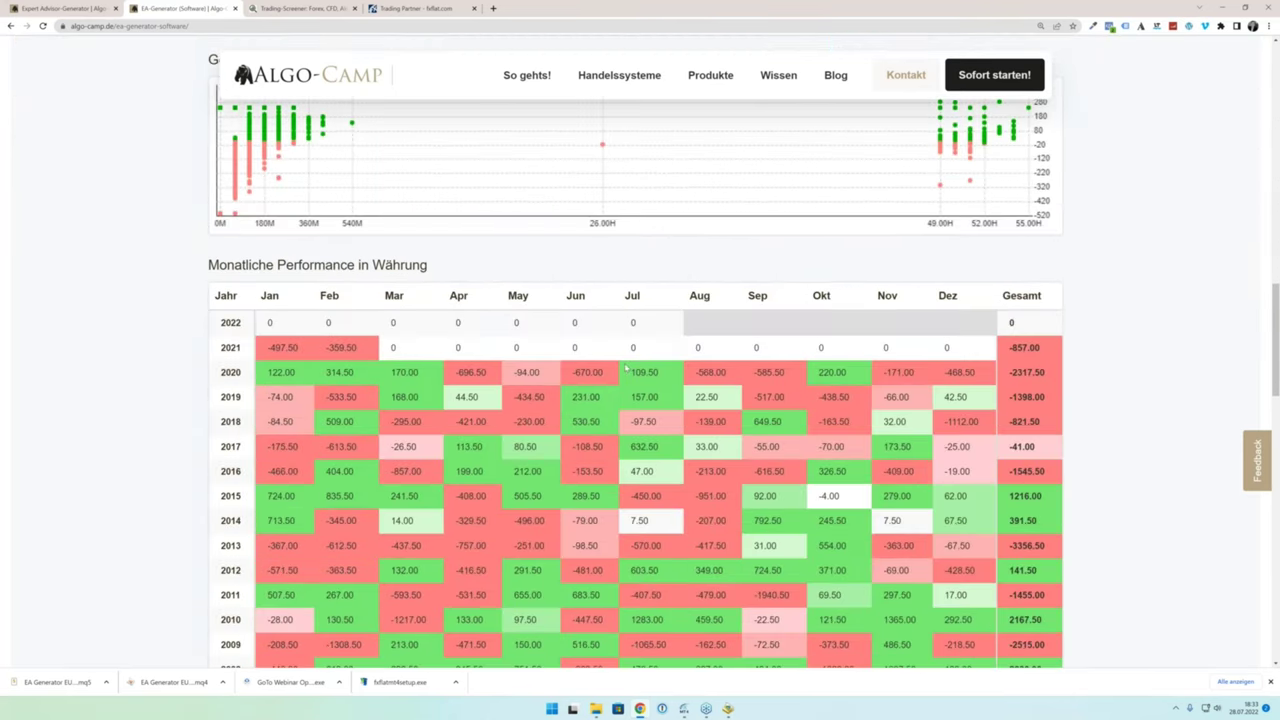
{"action": "scroll", "coordinate": [627, 368], "scroll_direction": "up", "scroll_amount": 8}
{"action": "scroll", "coordinate": [628, 368], "scroll_direction": "up", "scroll_amount": 15}
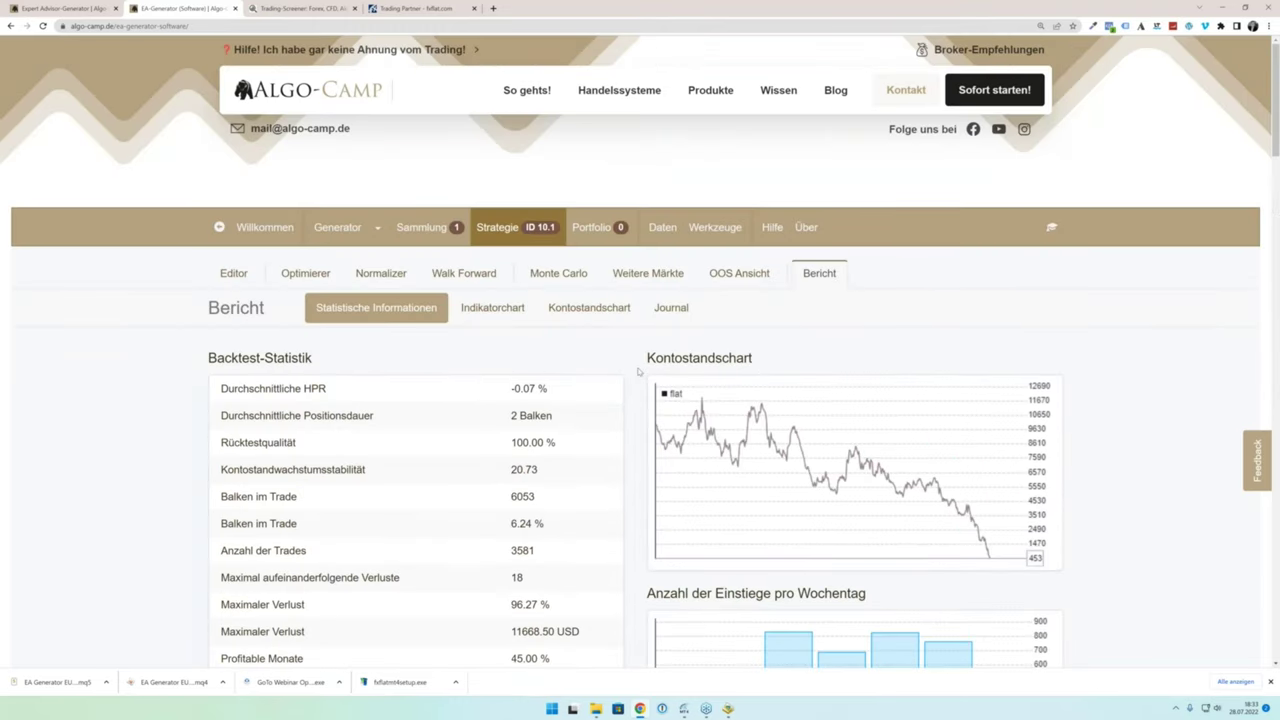
Step: Examine the charts of entries and of profit and loss per weekday and per entry and exit hour
{"action": "scroll", "coordinate": [650, 350], "scroll_direction": "down", "scroll_amount": 5}
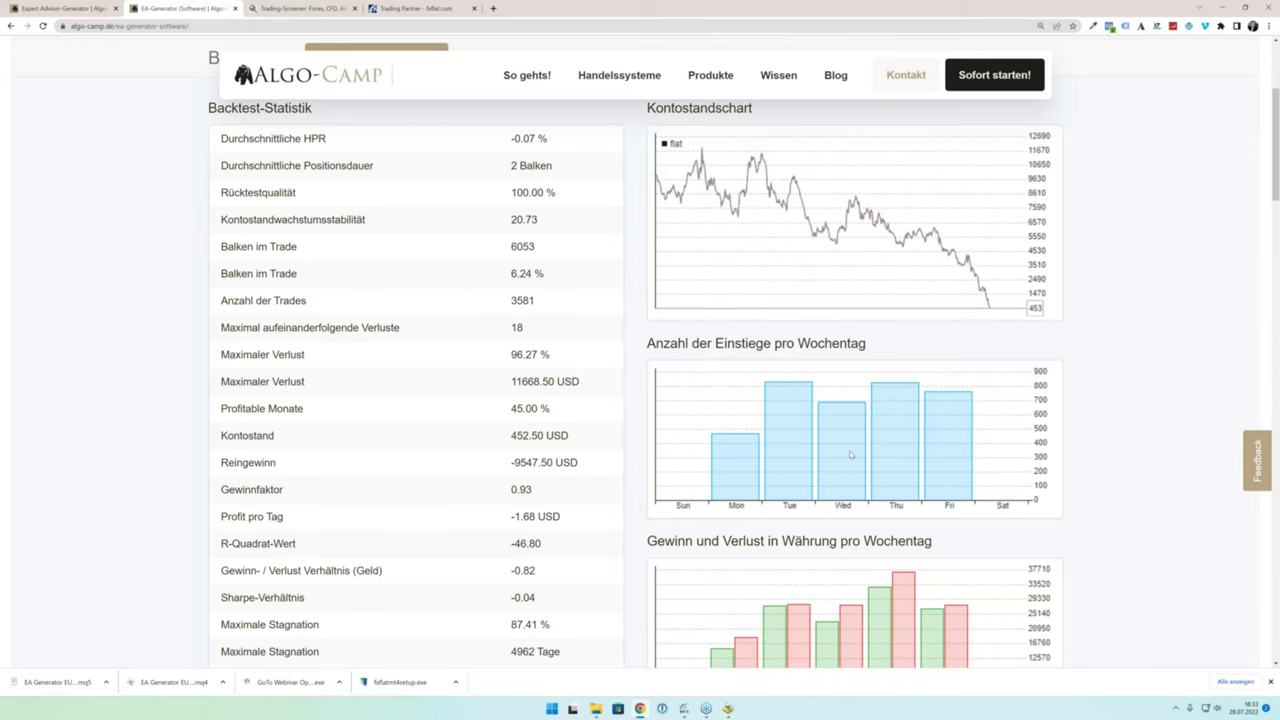
{"action": "scroll", "coordinate": [850, 455], "scroll_direction": "down", "scroll_amount": 1}
{"action": "scroll", "coordinate": [850, 455], "scroll_direction": "down", "scroll_amount": 2}
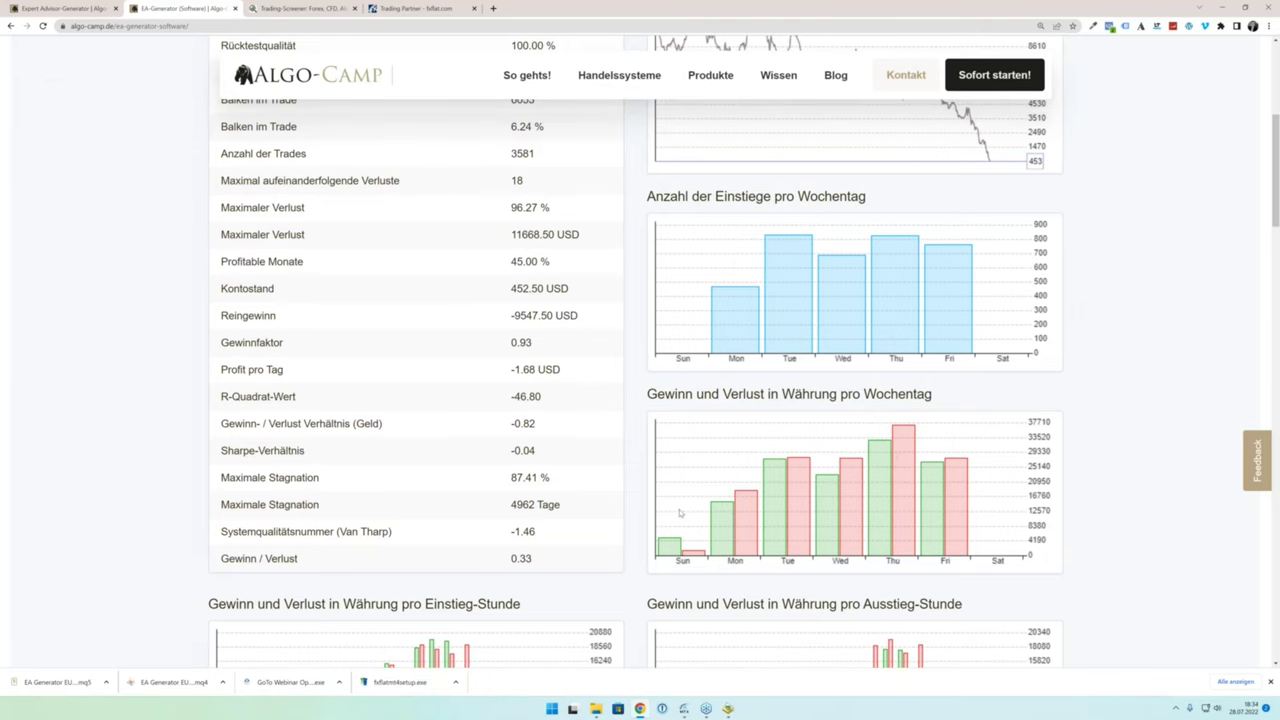
{"action": "scroll", "coordinate": [500, 490], "scroll_direction": "down", "scroll_amount": 3}
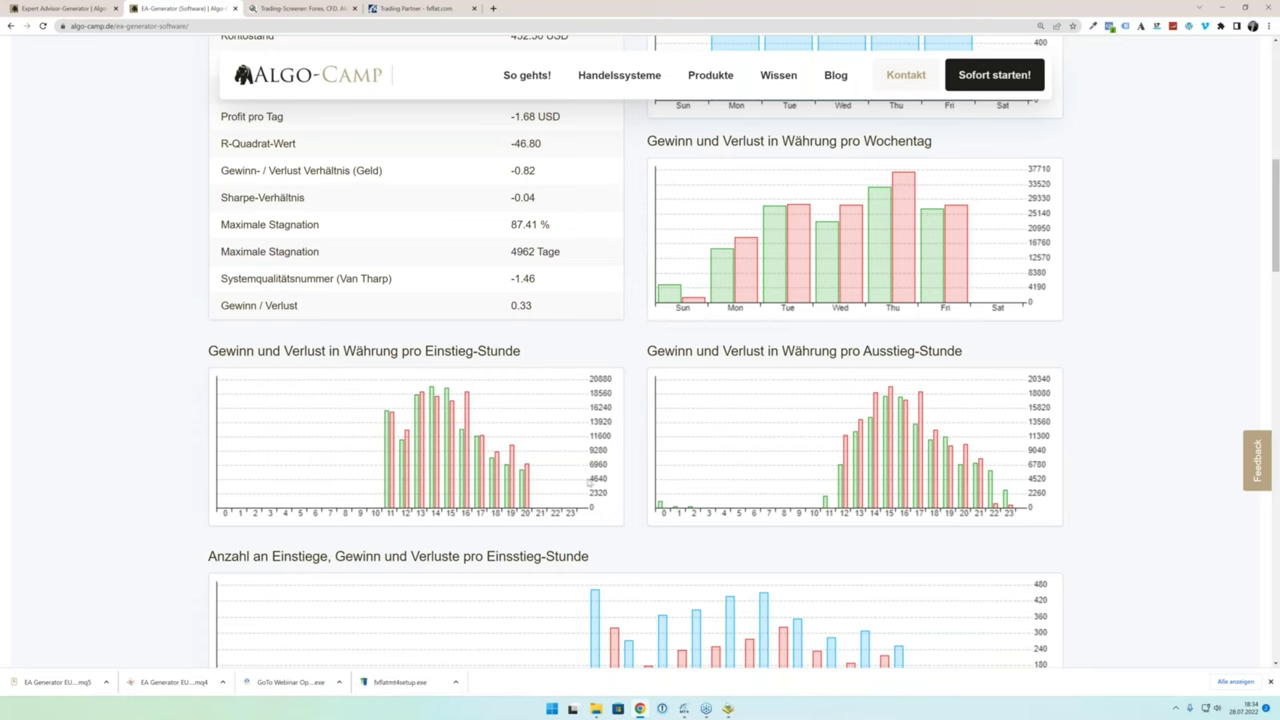
{"action": "scroll", "coordinate": [589, 482], "scroll_direction": "up", "scroll_amount": 1}
{"action": "scroll", "coordinate": [589, 482], "scroll_direction": "up", "scroll_amount": 1}
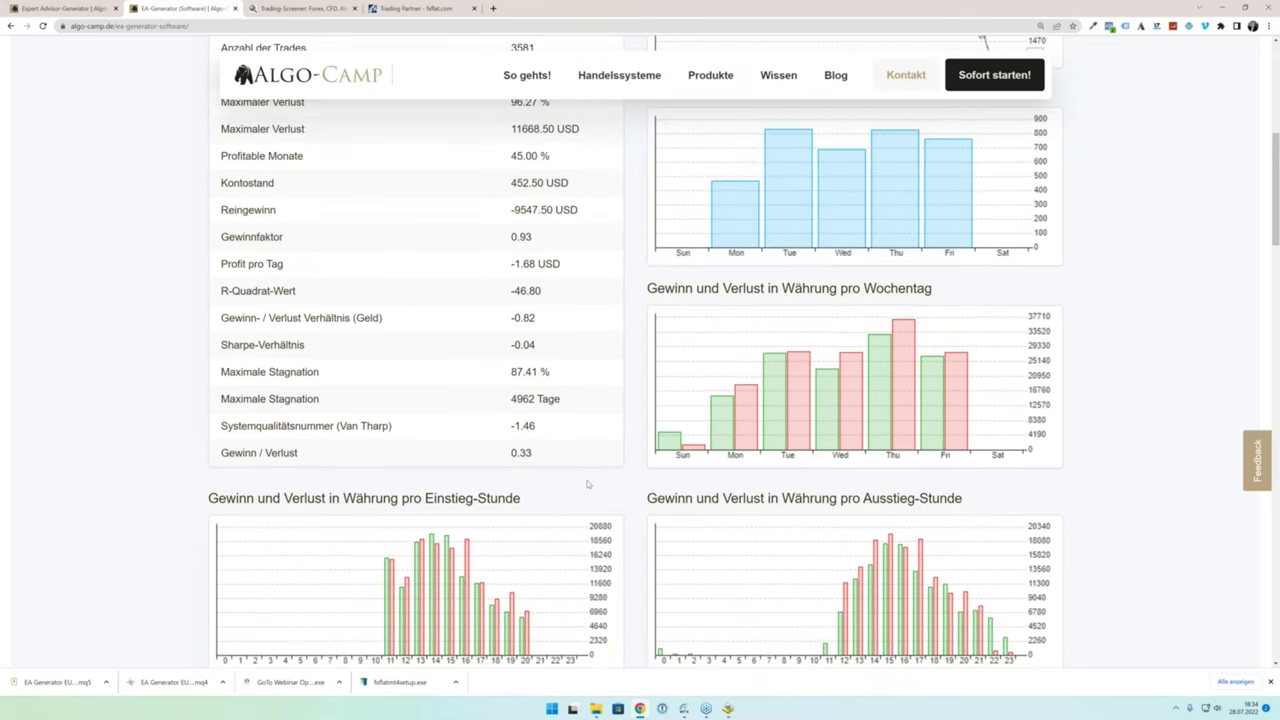
Step: Examine the monthly performance table in currency and the chart of profits by position holding time
{"action": "scroll", "coordinate": [591, 484], "scroll_direction": "down", "scroll_amount": 7}
{"action": "scroll", "coordinate": [593, 485], "scroll_direction": "down", "scroll_amount": 3}
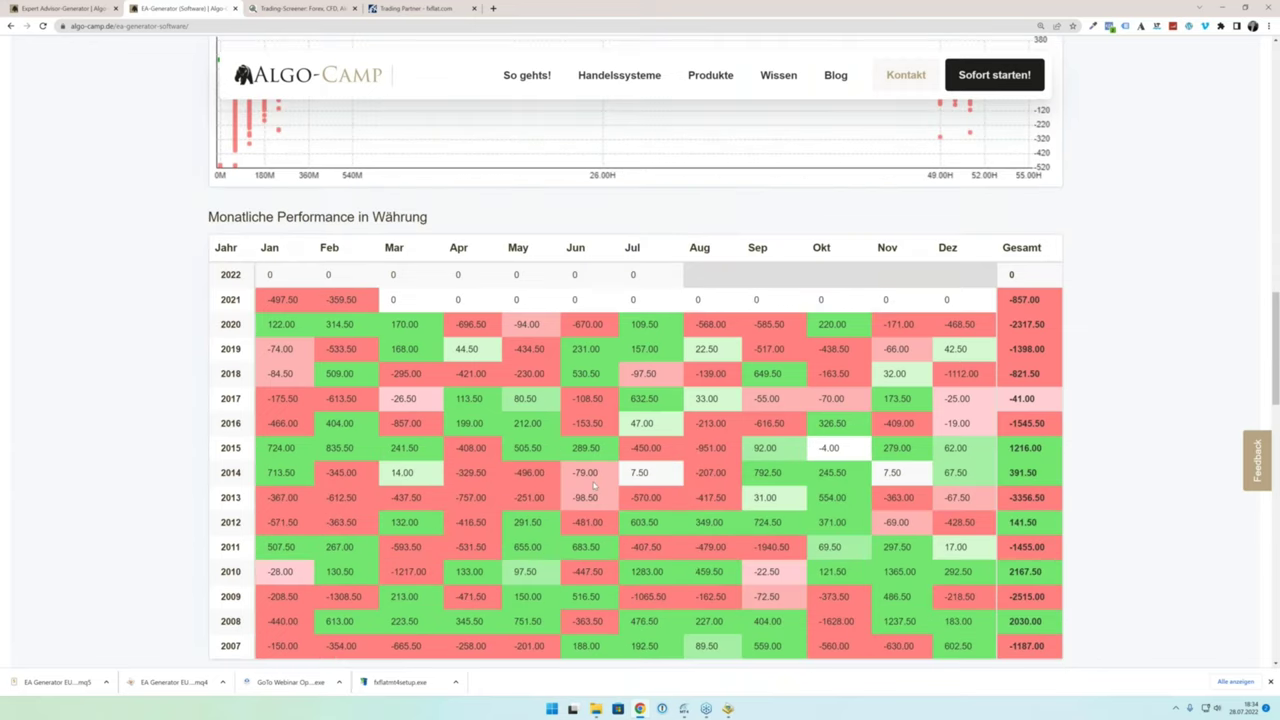
{"action": "scroll", "coordinate": [593, 485], "scroll_direction": "up", "scroll_amount": 1}
{"action": "scroll", "coordinate": [521, 512], "scroll_direction": "down", "scroll_amount": 3}
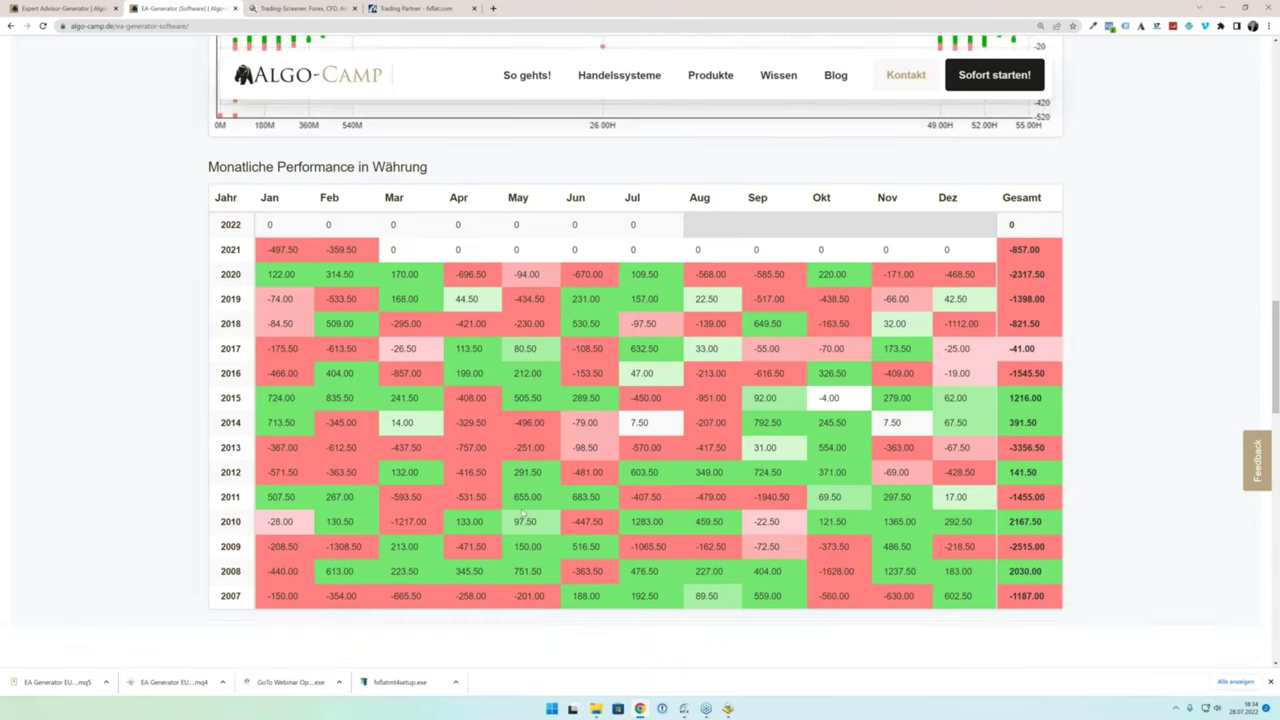
{"action": "scroll", "coordinate": [527, 510], "scroll_direction": "up", "scroll_amount": 3}
{"action": "scroll", "coordinate": [527, 510], "scroll_direction": "up", "scroll_amount": 3}
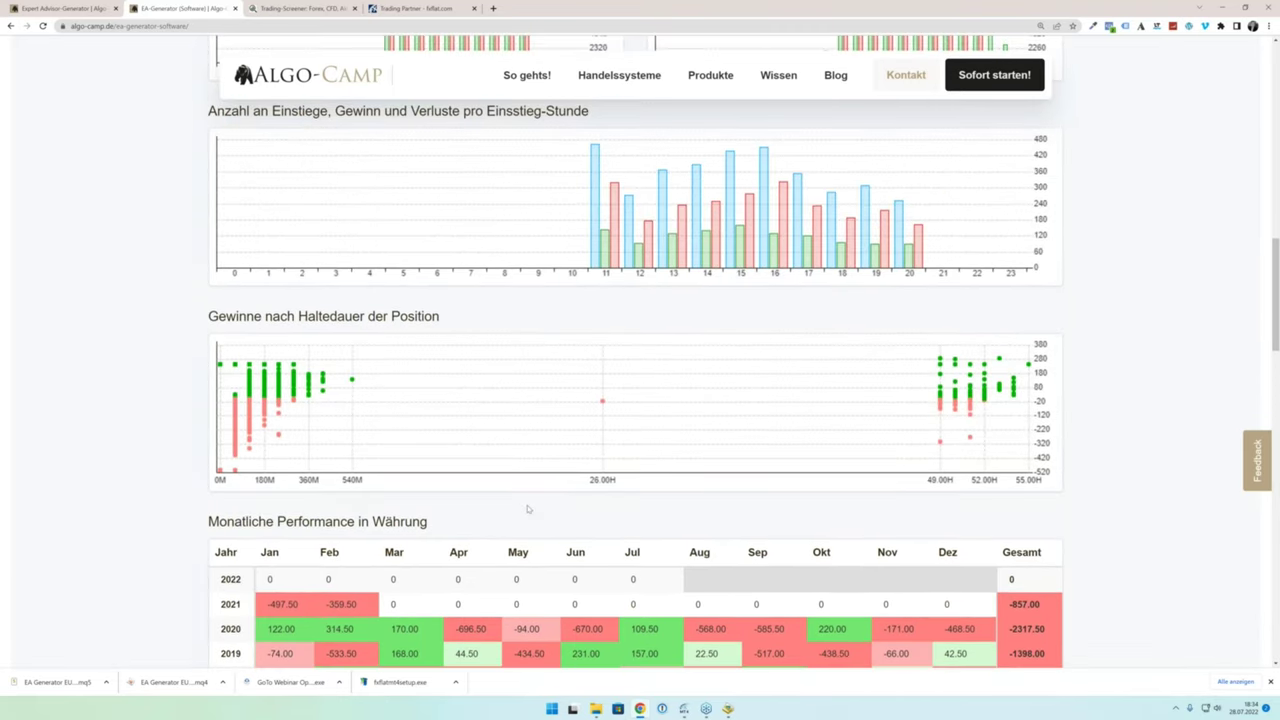
Step: Return to the backtest statistics table and review the strategy's key figures
{"action": "scroll", "coordinate": [528, 509], "scroll_direction": "up", "scroll_amount": 2}
{"action": "scroll", "coordinate": [528, 509], "scroll_direction": "up", "scroll_amount": 2}
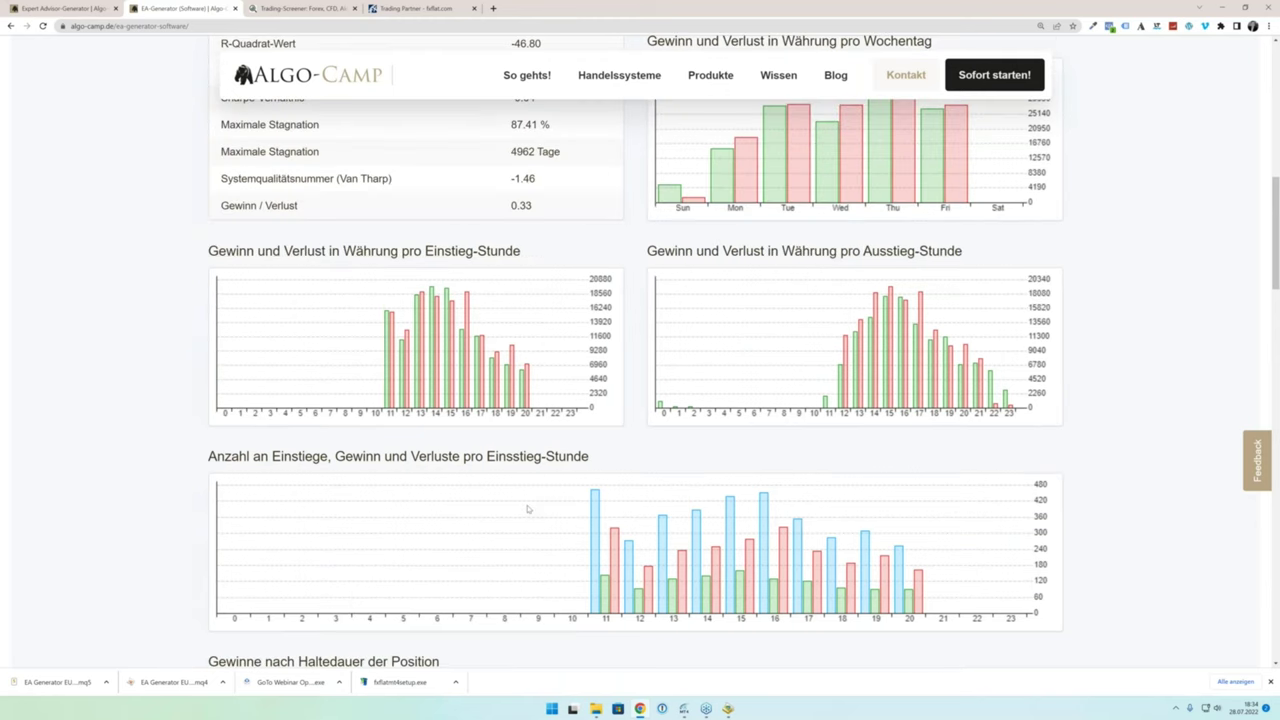
{"action": "scroll", "coordinate": [527, 510], "scroll_direction": "up", "scroll_amount": 4}
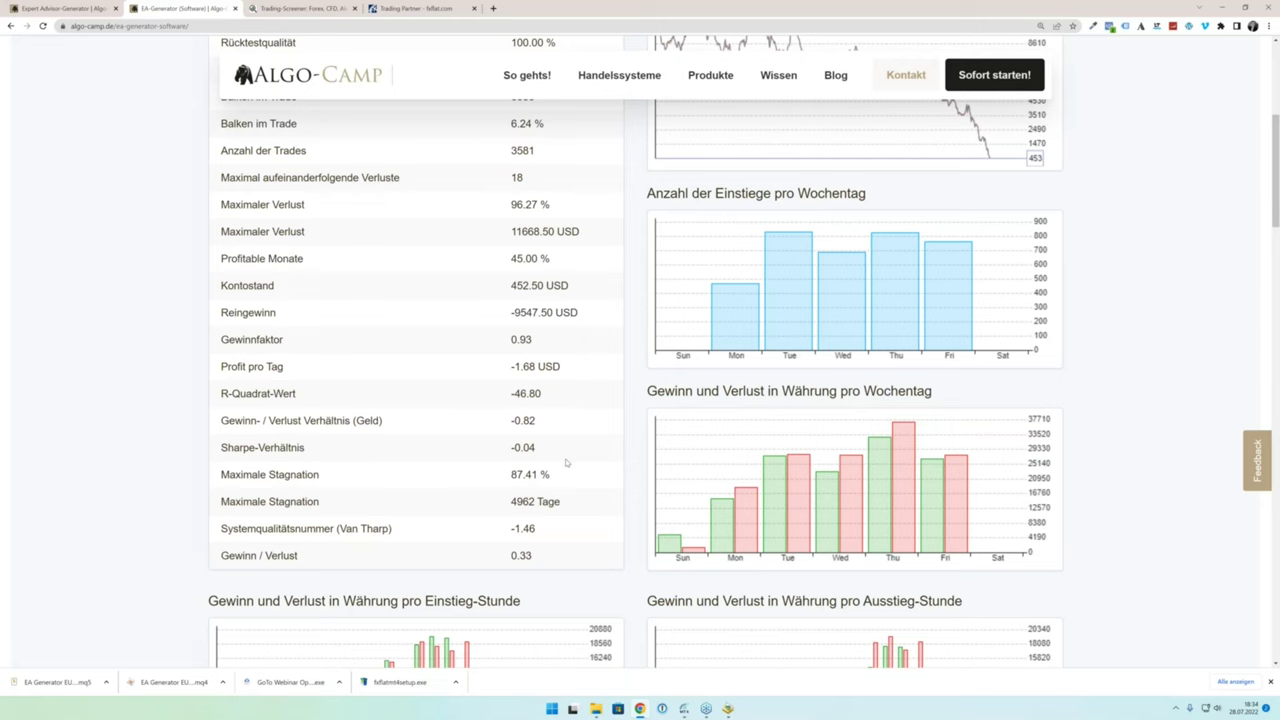
{"action": "scroll", "coordinate": [566, 462], "scroll_direction": "down", "scroll_amount": 1}
{"action": "scroll", "coordinate": [563, 449], "scroll_direction": "up", "scroll_amount": 3}
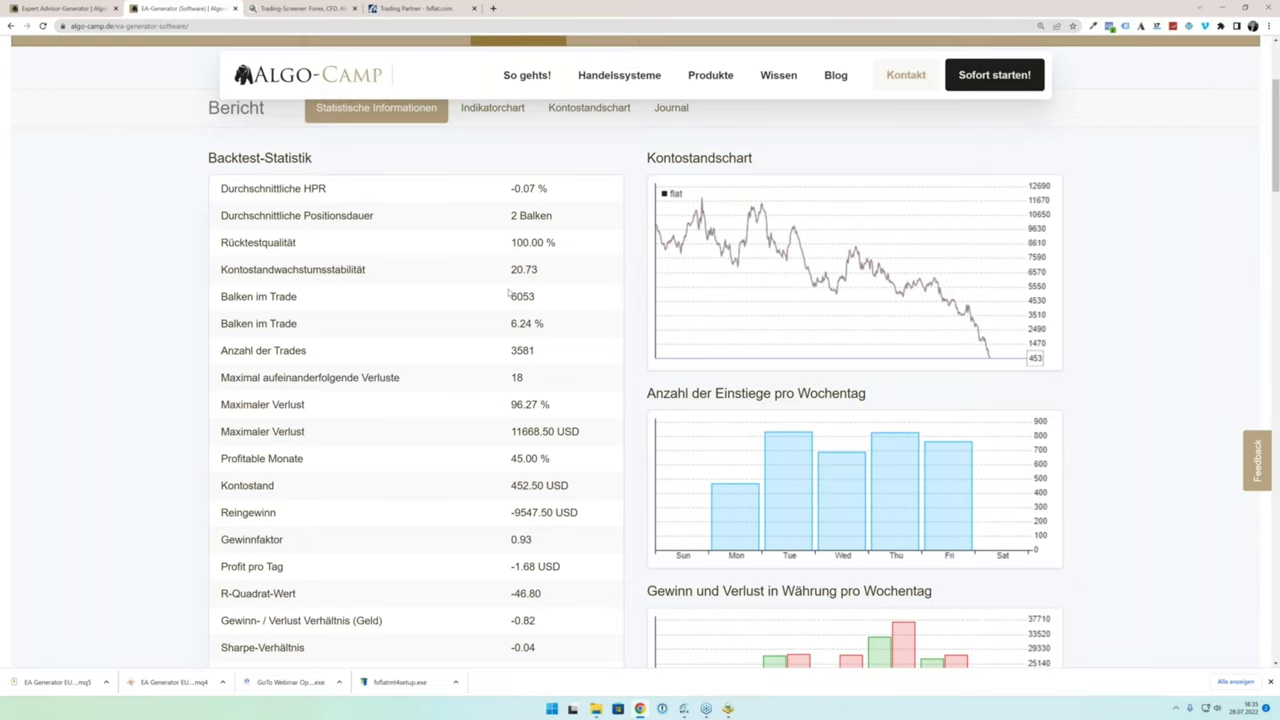
Step: Read through the backtest statistics down to the stagnation, system quality and profit/loss figures
{"action": "scroll", "coordinate": [481, 300], "scroll_direction": "up", "scroll_amount": 1}
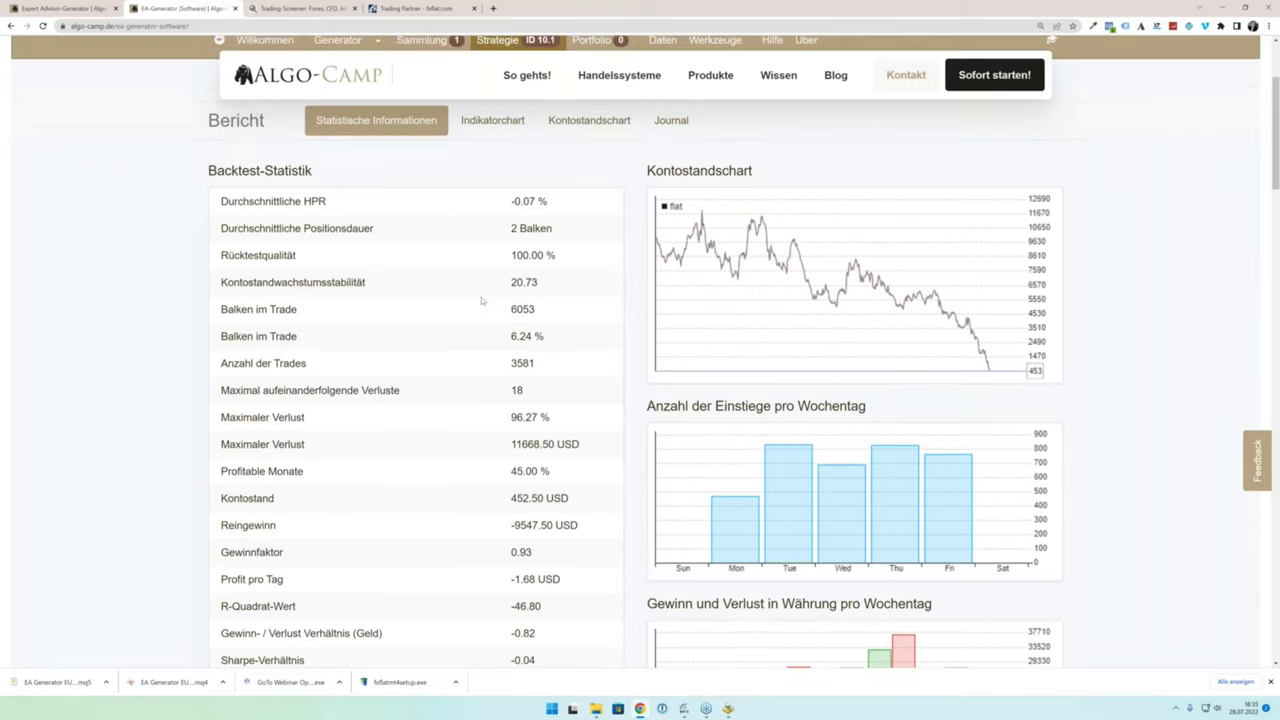
{"action": "scroll", "coordinate": [481, 300], "scroll_direction": "down", "scroll_amount": 3}
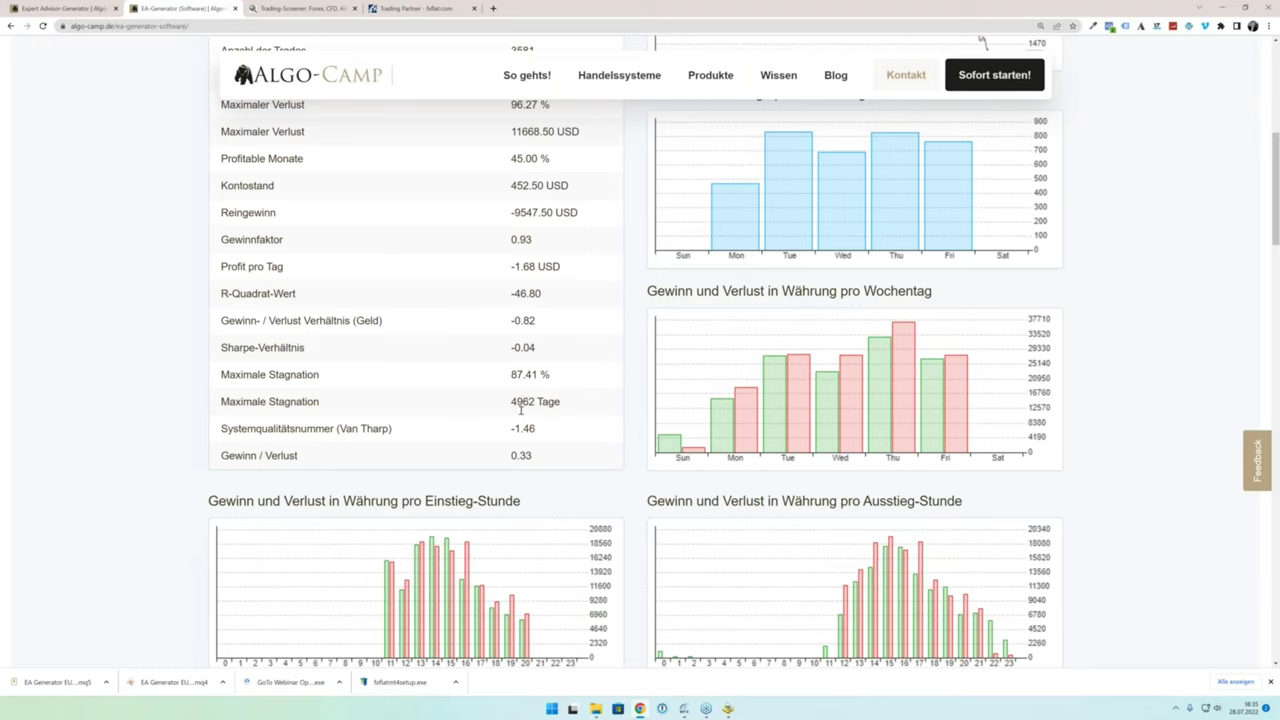
{"action": "scroll", "coordinate": [538, 401], "scroll_direction": "up", "scroll_amount": 1}
{"action": "scroll", "coordinate": [897, 387], "scroll_direction": "up", "scroll_amount": 5}
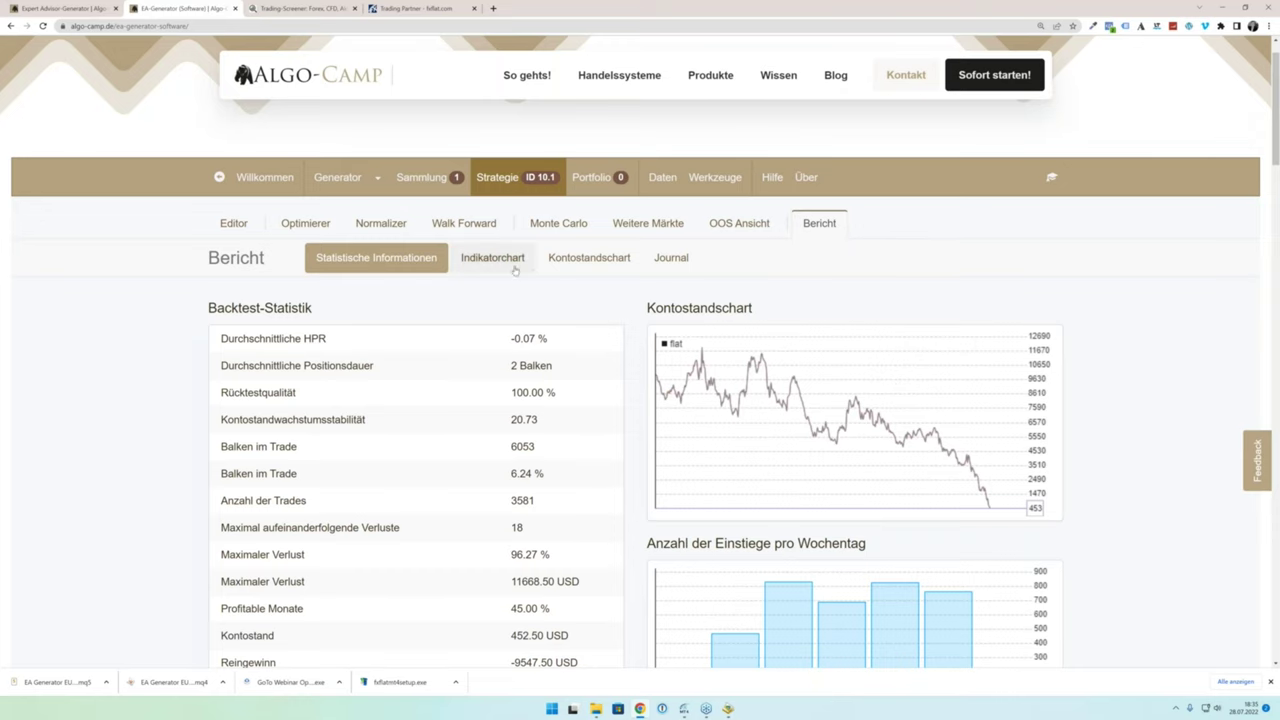
Step: Open the report's trade journal and look over the listed entries, exits, stop losses and balances
{"action": "left_click", "coordinate": [560, 262]}
{"action": "left_click", "coordinate": [671, 257]}
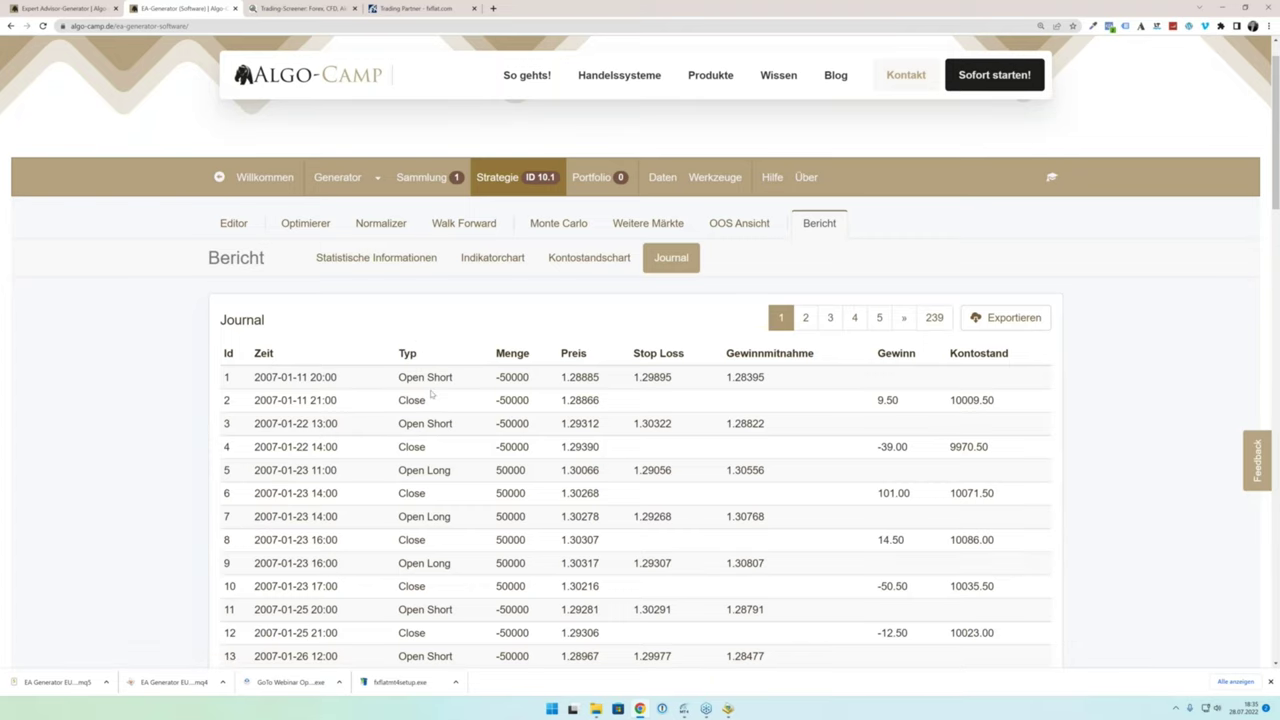
{"action": "scroll", "coordinate": [431, 395], "scroll_direction": "up", "scroll_amount": 1}
{"action": "scroll", "coordinate": [431, 395], "scroll_direction": "down", "scroll_amount": 5}
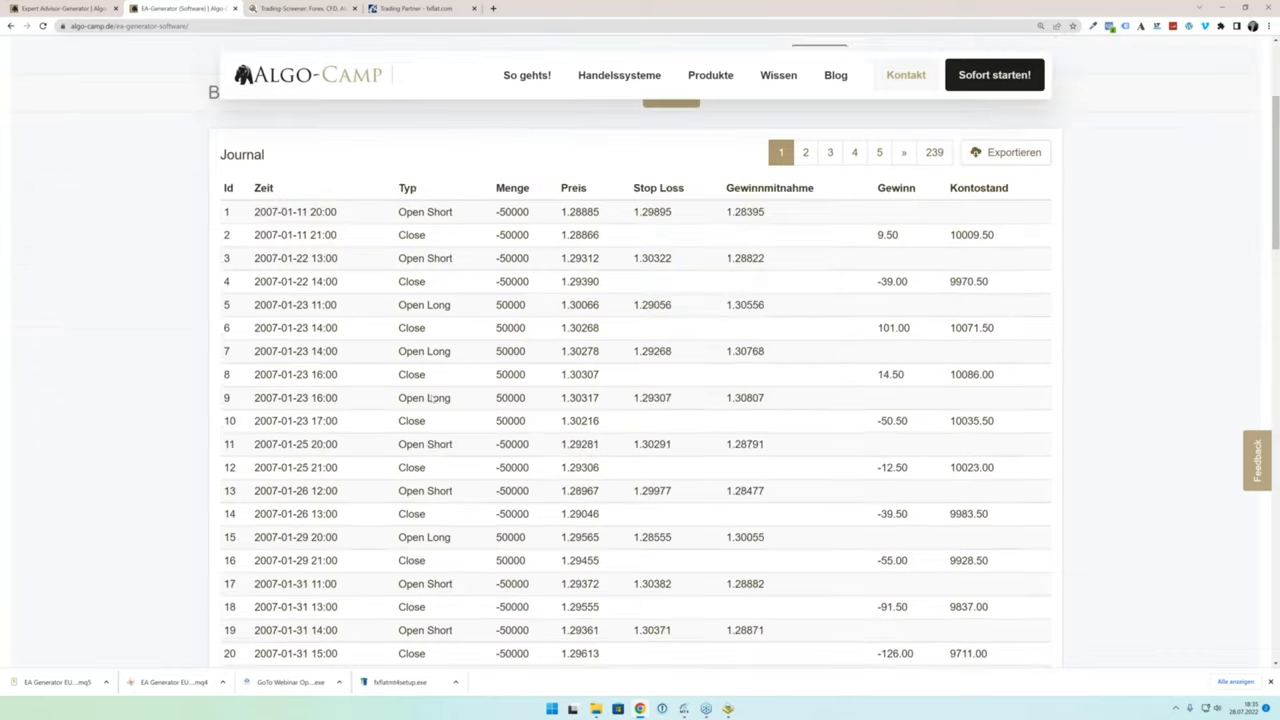
{"action": "scroll", "coordinate": [431, 400], "scroll_direction": "up", "scroll_amount": 6}
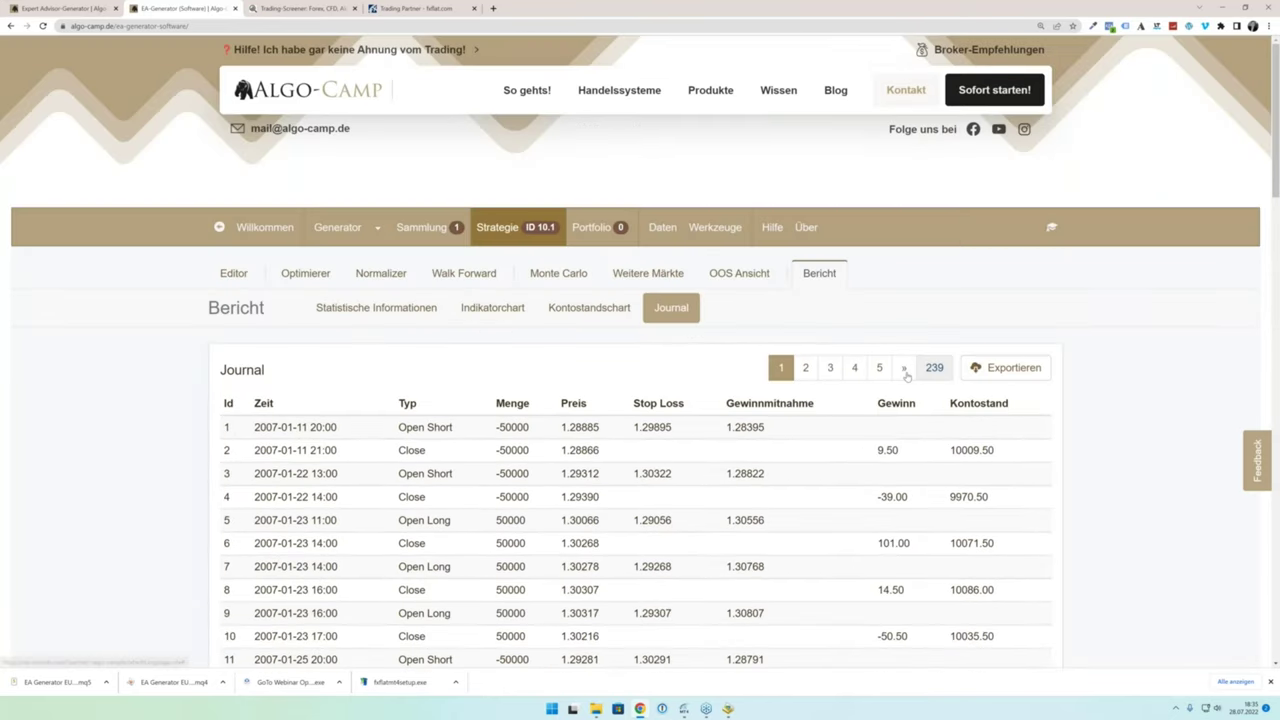
Step: Open the report's indicator chart and examine the EURUSD H1 candles with the MACD and RSI panes
{"action": "left_click", "coordinate": [471, 311]}
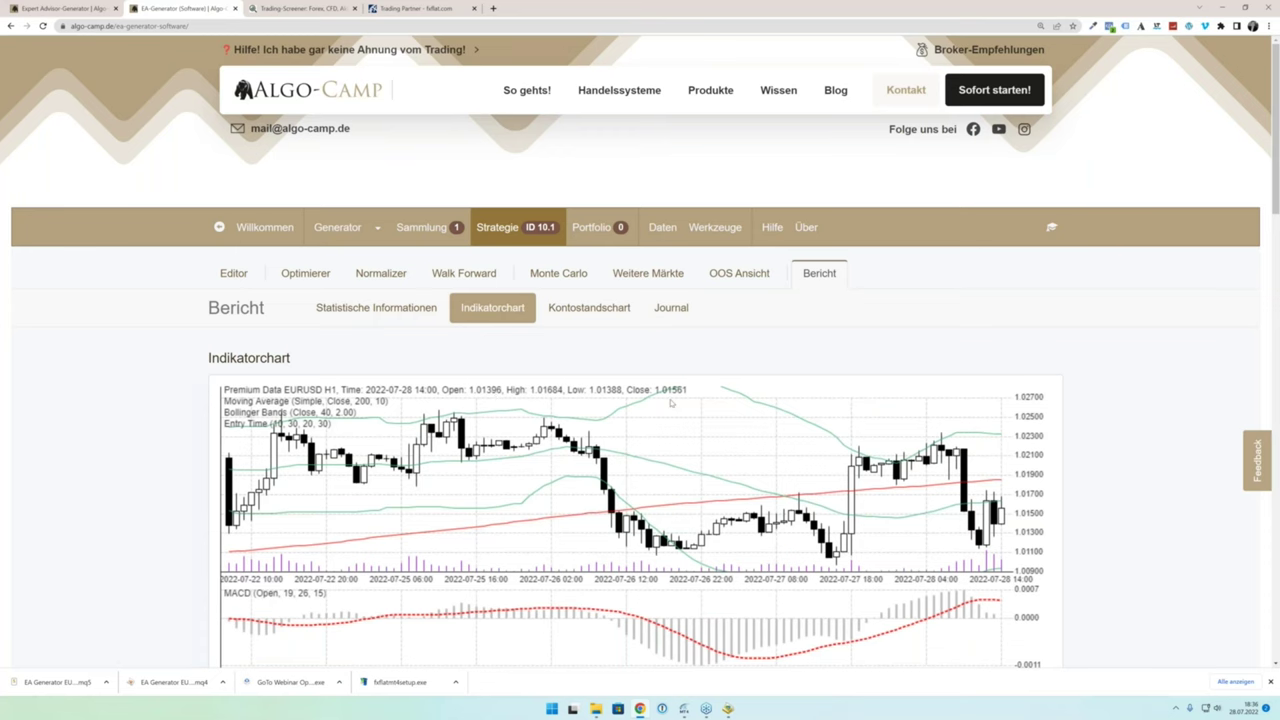
{"action": "scroll", "coordinate": [671, 403], "scroll_direction": "down", "scroll_amount": 3}
{"action": "scroll", "coordinate": [671, 402], "scroll_direction": "down", "scroll_amount": 2}
{"action": "scroll", "coordinate": [671, 403], "scroll_direction": "up", "scroll_amount": 4}
{"action": "scroll", "coordinate": [670, 403], "scroll_direction": "up", "scroll_amount": 2}
{"action": "scroll", "coordinate": [528, 404], "scroll_direction": "down", "scroll_amount": 1}
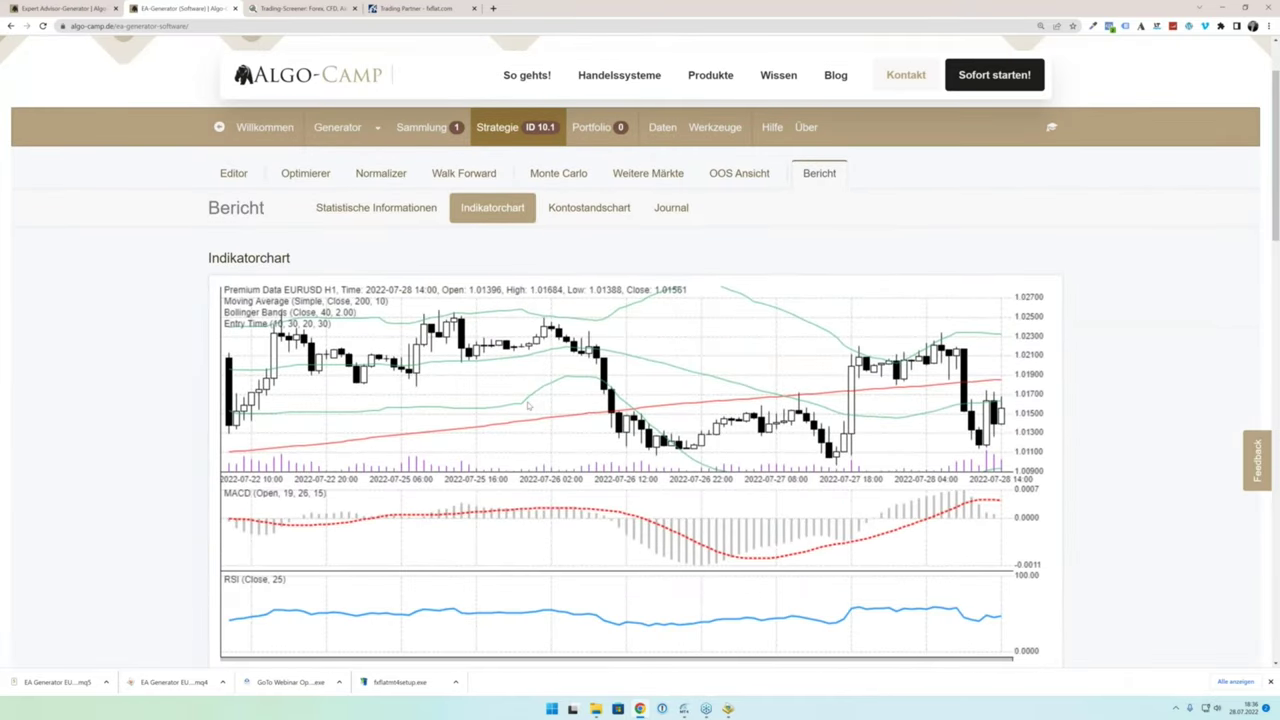
{"action": "scroll", "coordinate": [528, 404], "scroll_direction": "down", "scroll_amount": 1}
{"action": "scroll", "coordinate": [490, 330], "scroll_direction": "up", "scroll_amount": 3}
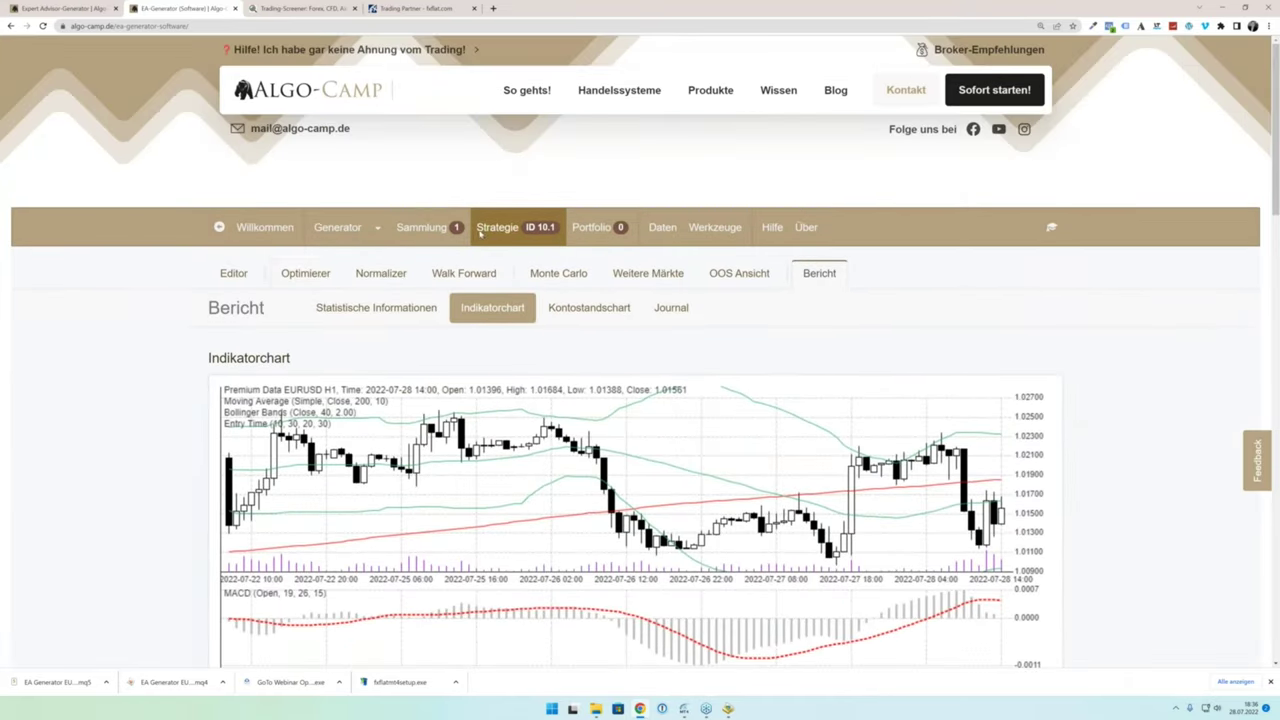
Step: Return to the strategy editor, look over the buy rules, and open the full indicator chart from its preview
{"action": "left_click", "coordinate": [236, 273]}
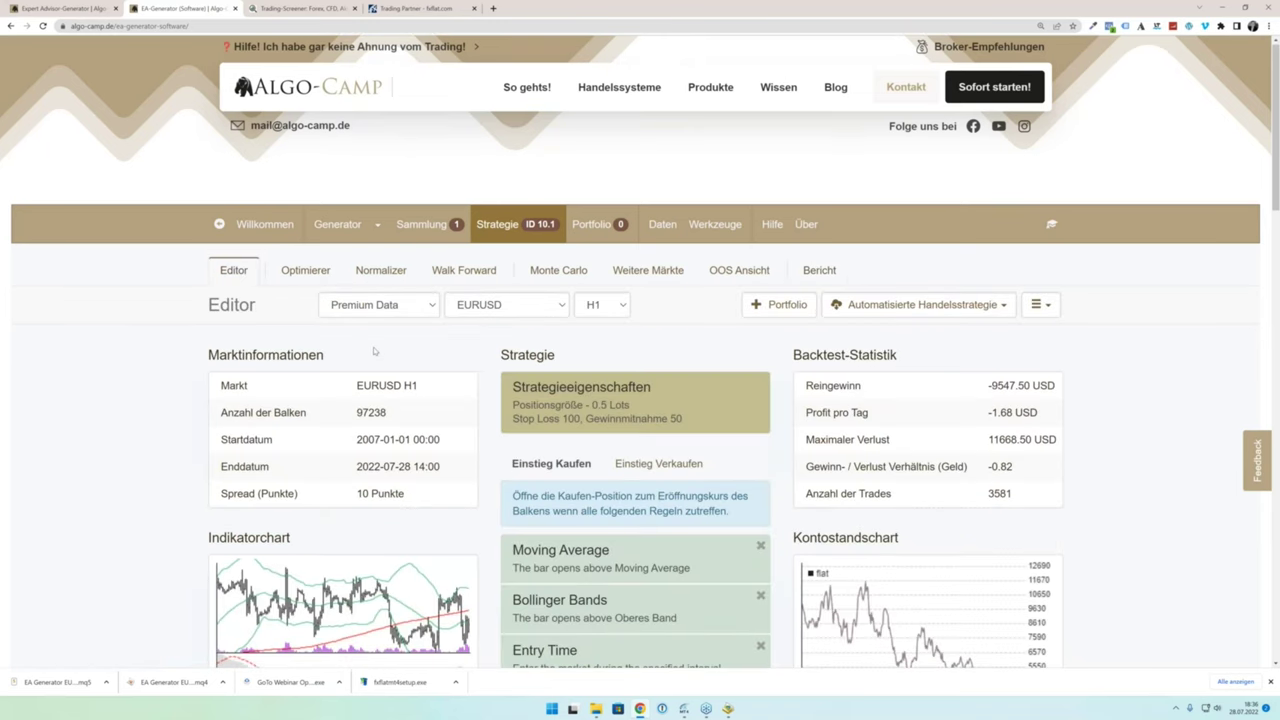
{"action": "scroll", "coordinate": [370, 348], "scroll_direction": "down", "scroll_amount": 2}
{"action": "scroll", "coordinate": [368, 346], "scroll_direction": "down", "scroll_amount": 2}
{"action": "scroll", "coordinate": [373, 385], "scroll_direction": "up", "scroll_amount": 1}
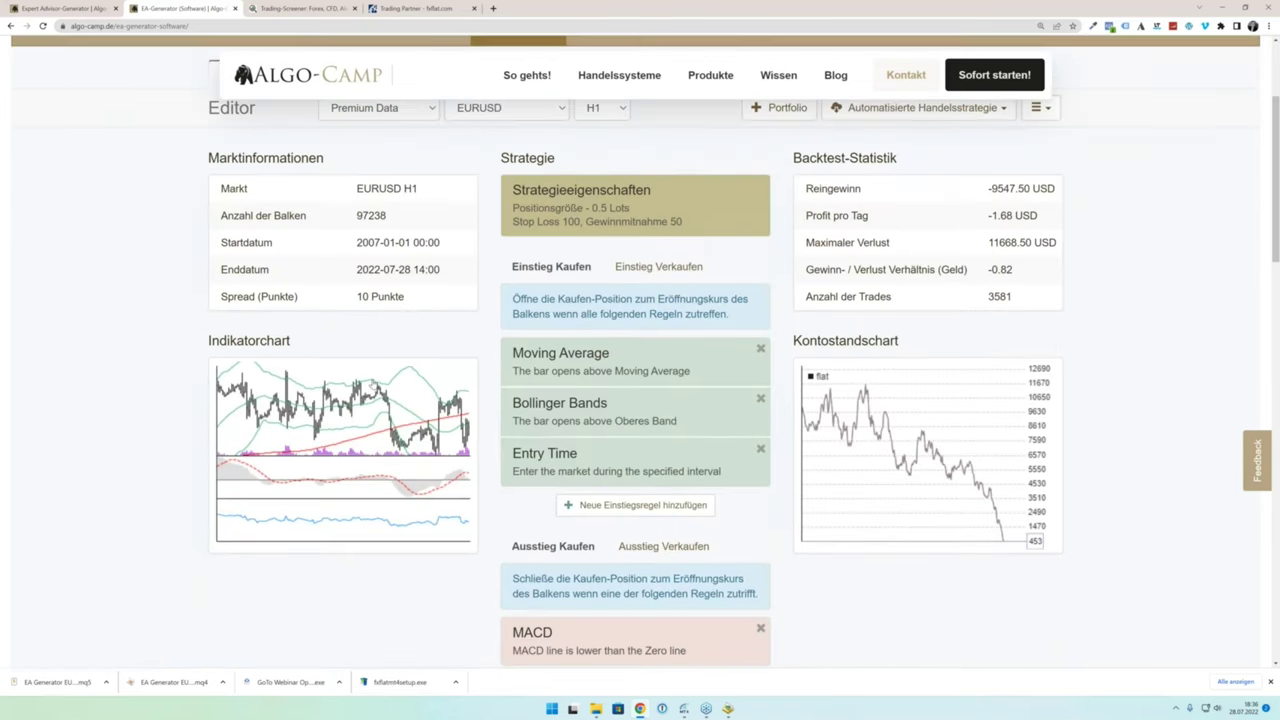
{"action": "left_click", "coordinate": [373, 385]}
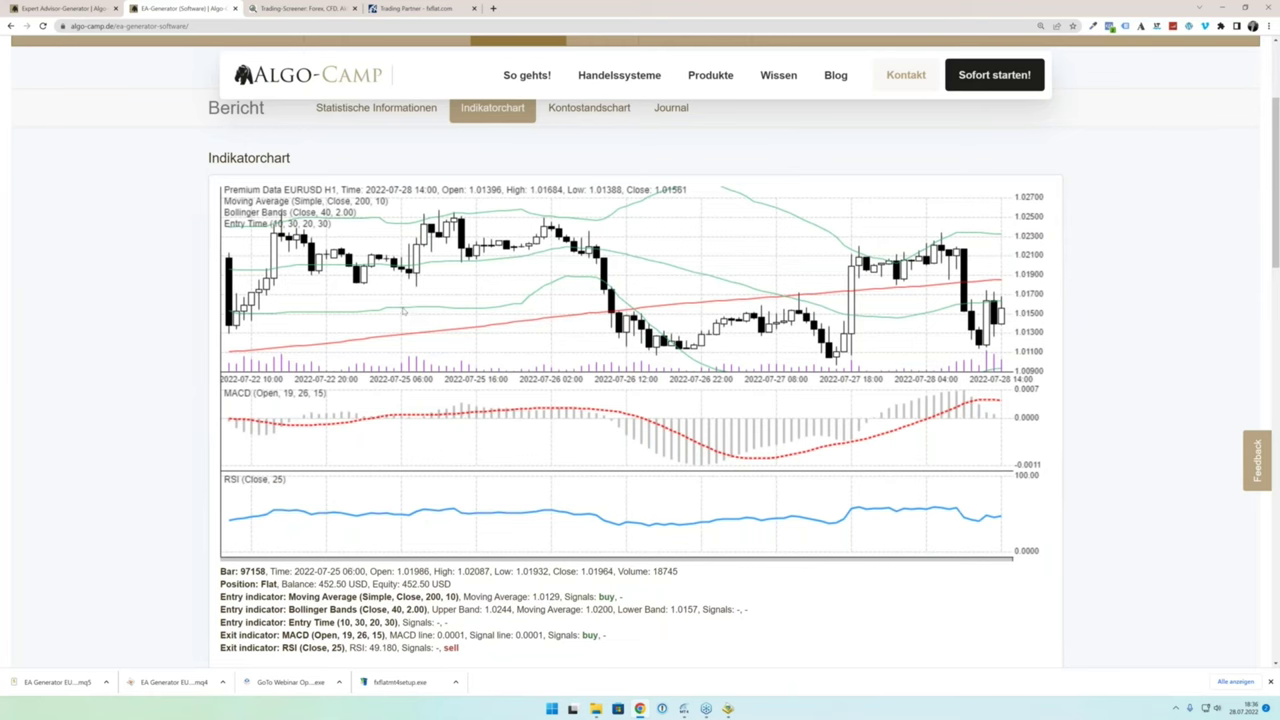
Step: Move the indicator chart back in time to mid-April 2022, inspecting the bar data and indicator signals along the way
{"action": "scroll", "coordinate": [366, 302], "scroll_direction": "up", "scroll_amount": 1}
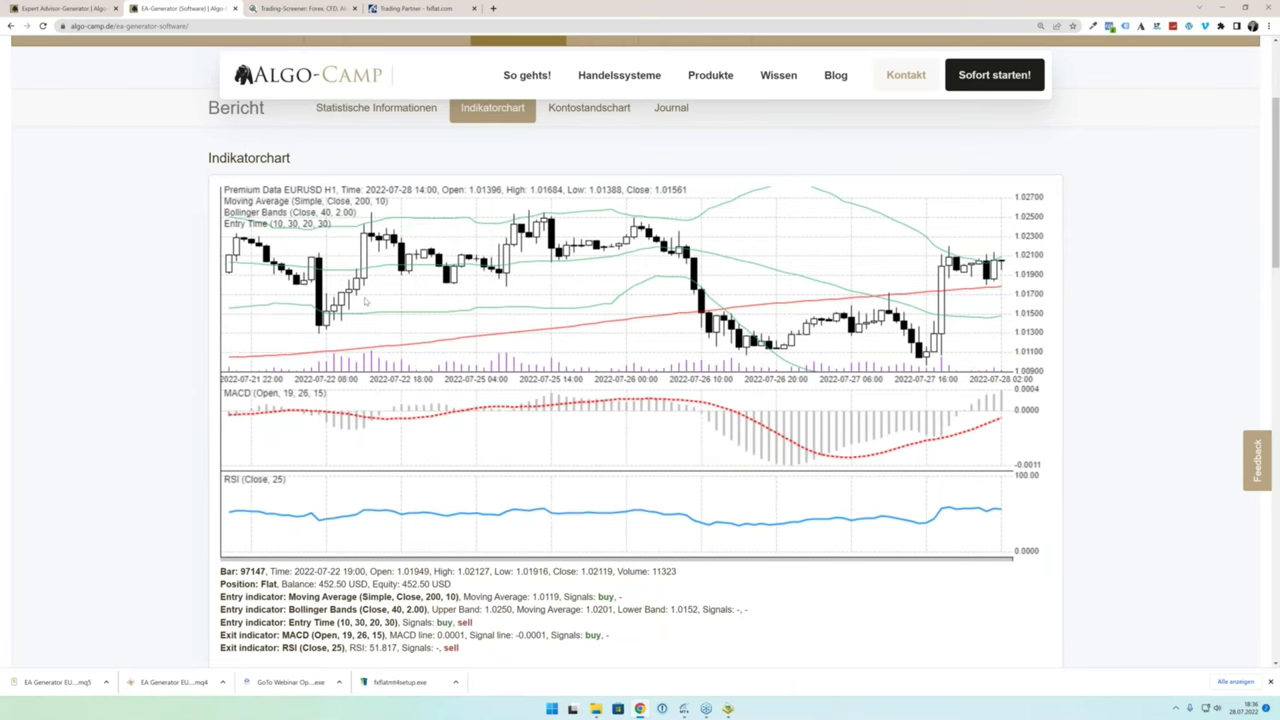
{"action": "scroll", "coordinate": [364, 301], "scroll_direction": "up", "scroll_amount": 2}
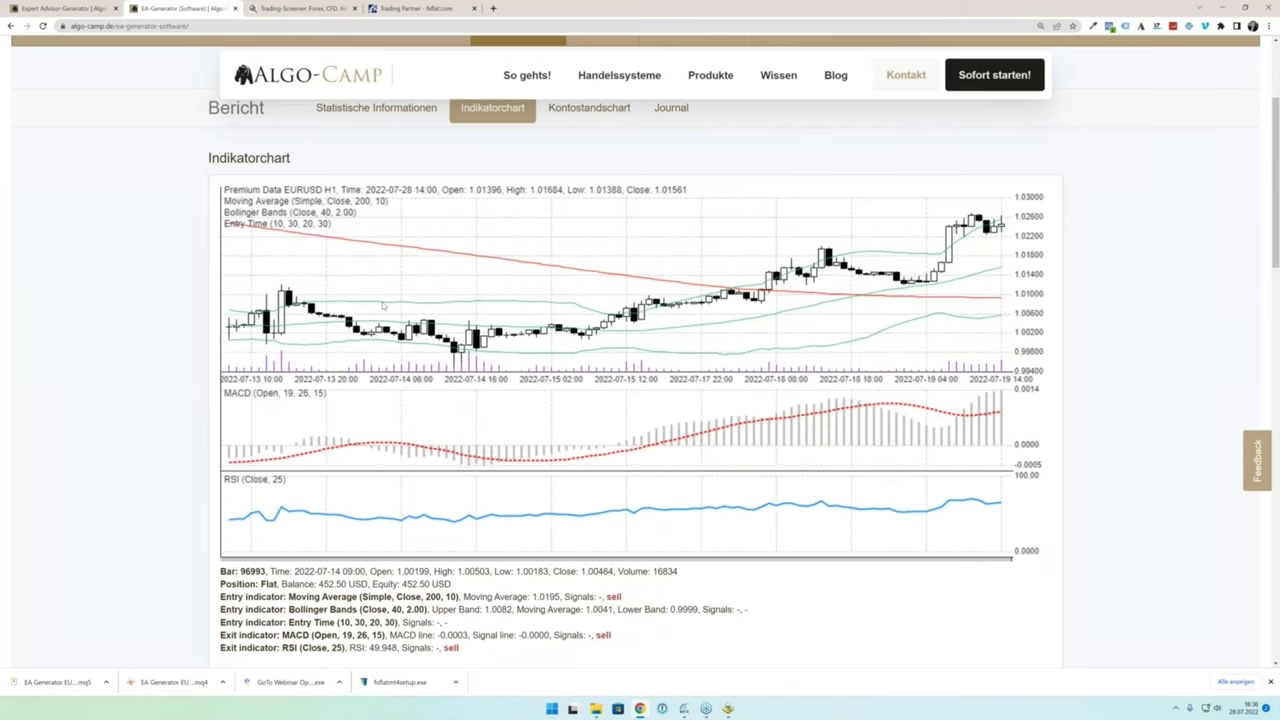
{"action": "scroll", "coordinate": [382, 304], "scroll_direction": "up", "scroll_amount": 6}
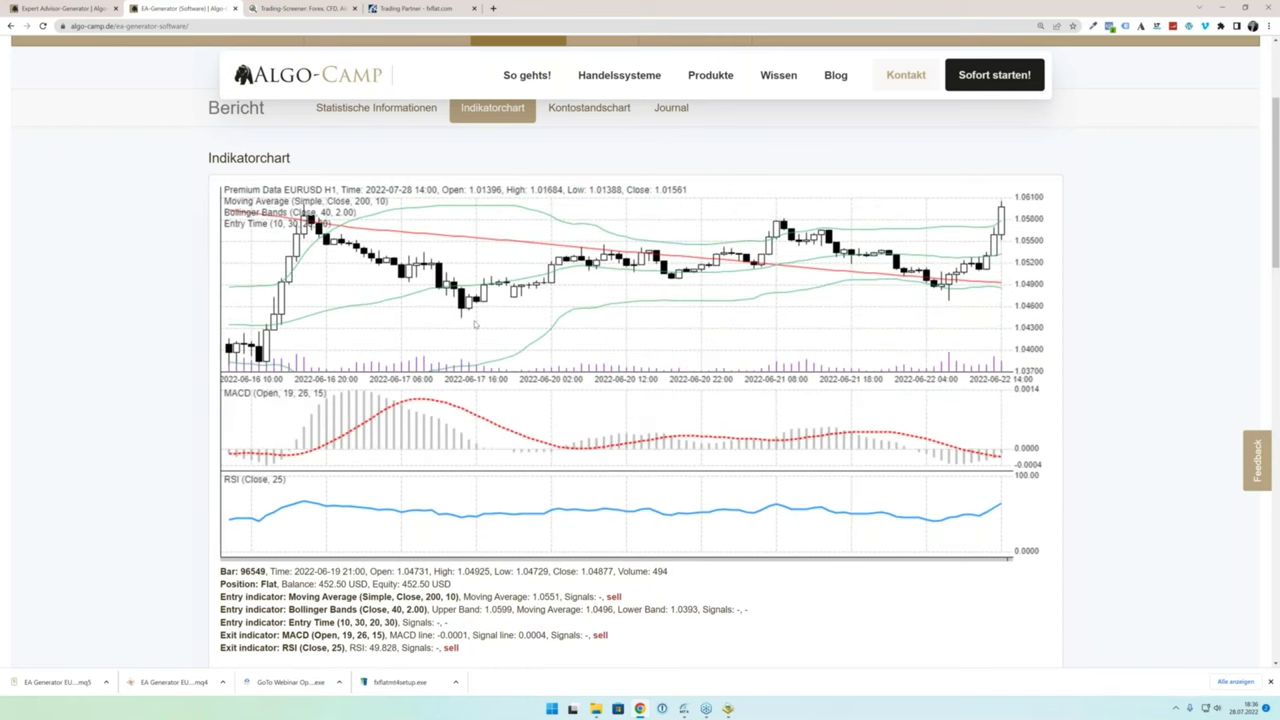
{"action": "scroll", "coordinate": [475, 323], "scroll_direction": "up", "scroll_amount": 5}
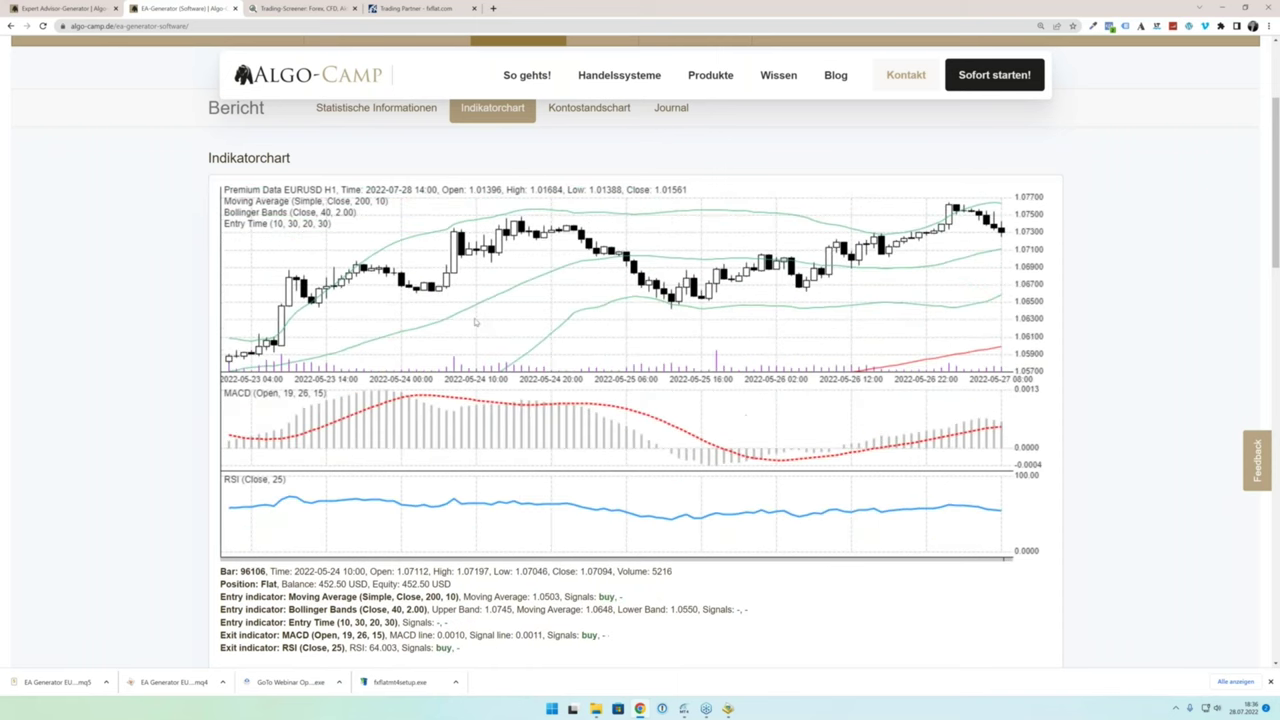
{"action": "scroll", "coordinate": [480, 318], "scroll_direction": "up", "scroll_amount": 3}
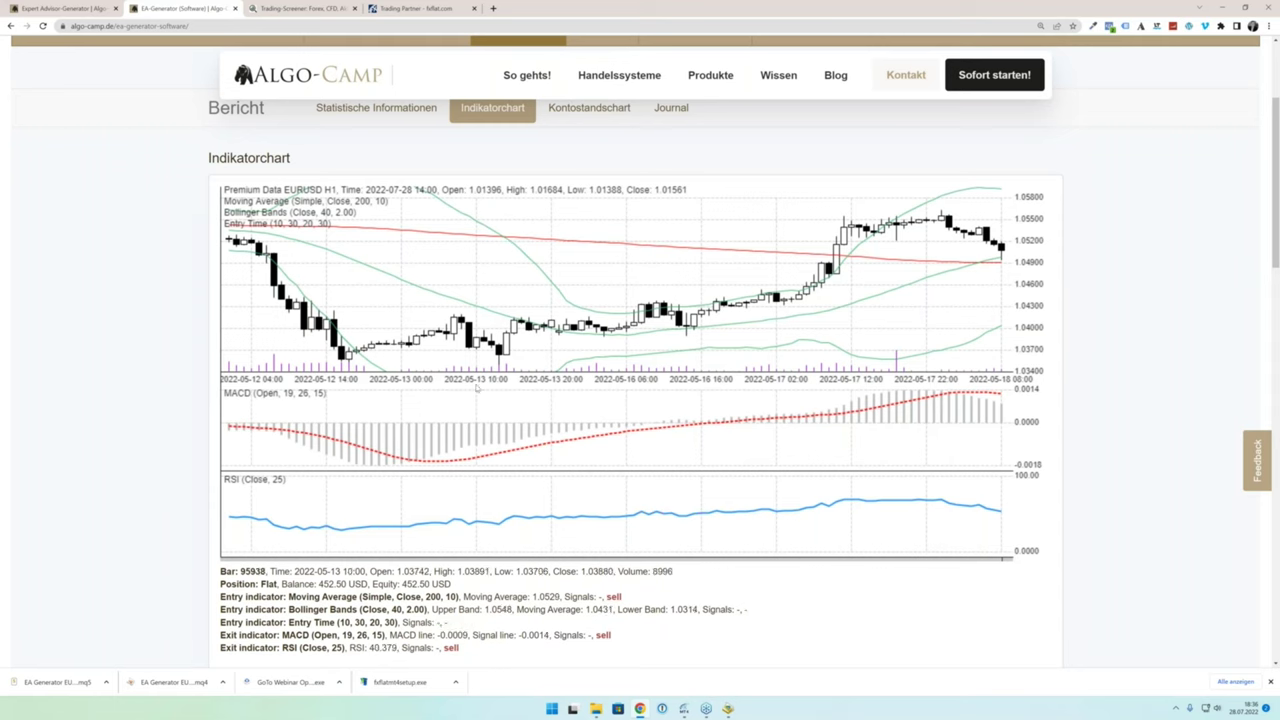
{"action": "scroll", "coordinate": [440, 330], "scroll_direction": "up", "scroll_amount": 5}
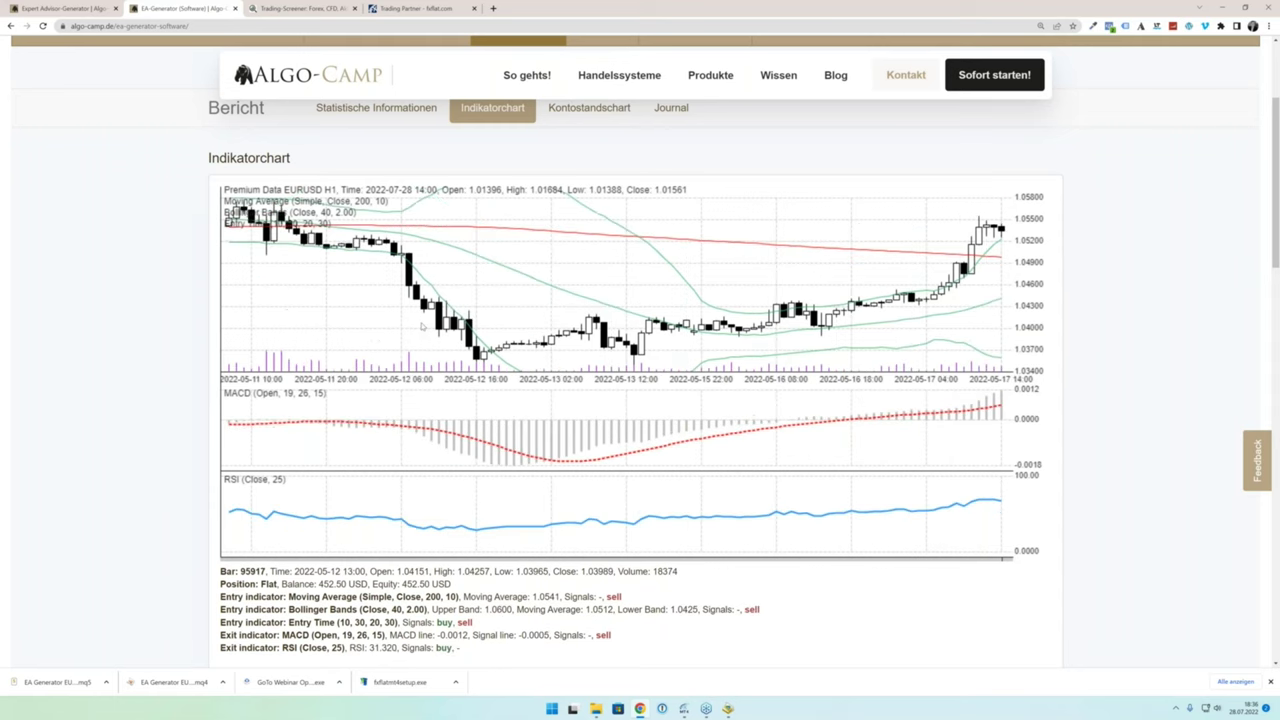
{"action": "scroll", "coordinate": [478, 335], "scroll_direction": "up", "scroll_amount": 5}
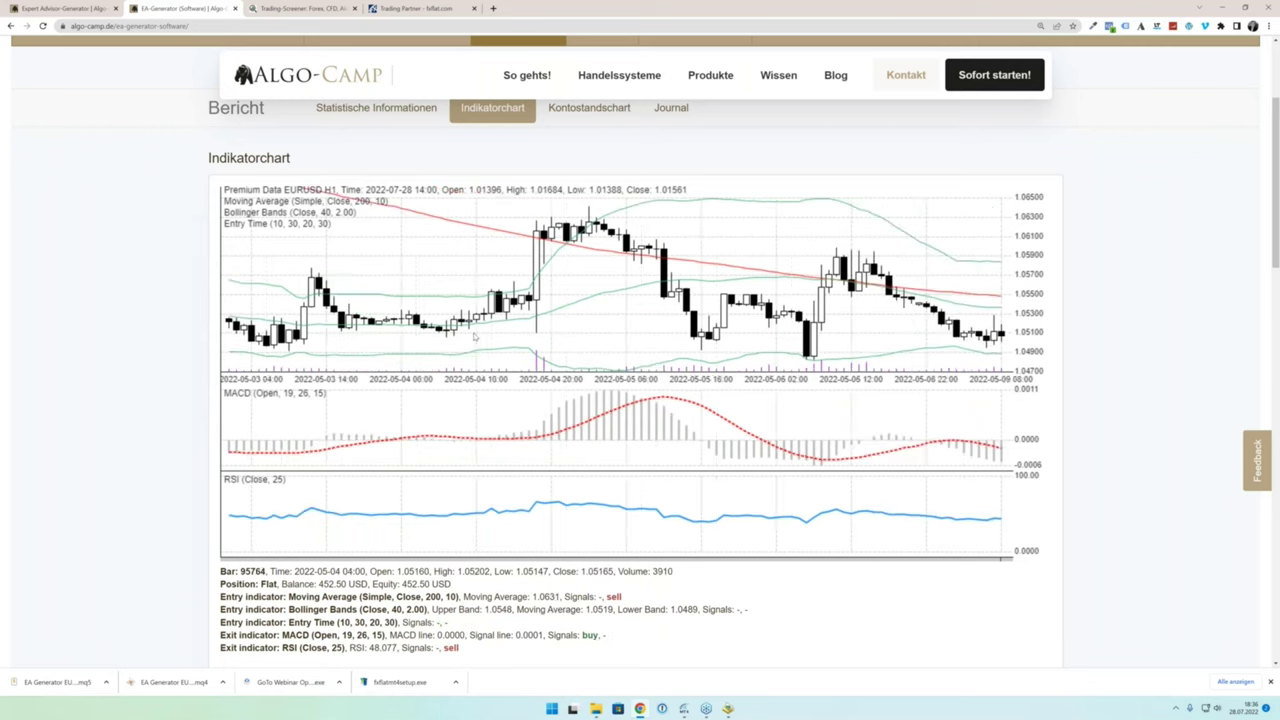
{"action": "scroll", "coordinate": [492, 340], "scroll_direction": "up", "scroll_amount": 8}
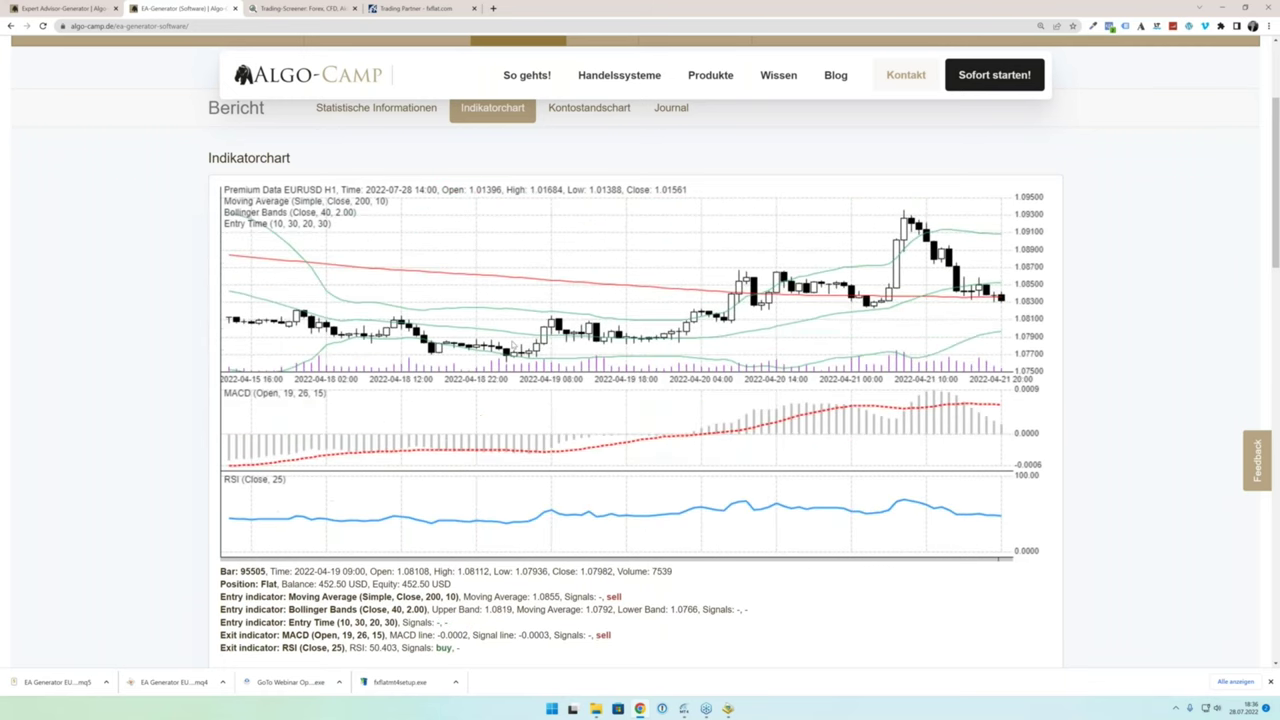
{"action": "scroll", "coordinate": [511, 345], "scroll_direction": "up", "scroll_amount": 5}
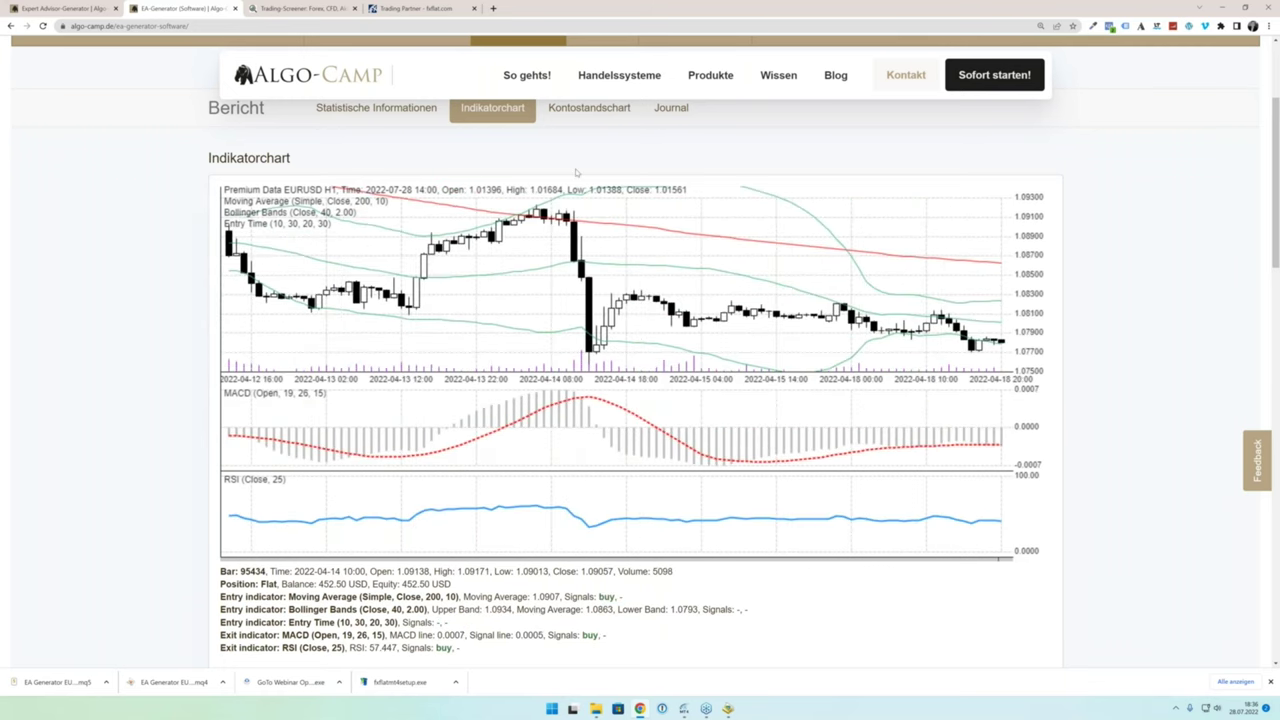
Step: View the report's account balance chart and return to the indicator chart
{"action": "scroll", "coordinate": [601, 179], "scroll_direction": "up", "scroll_amount": 1}
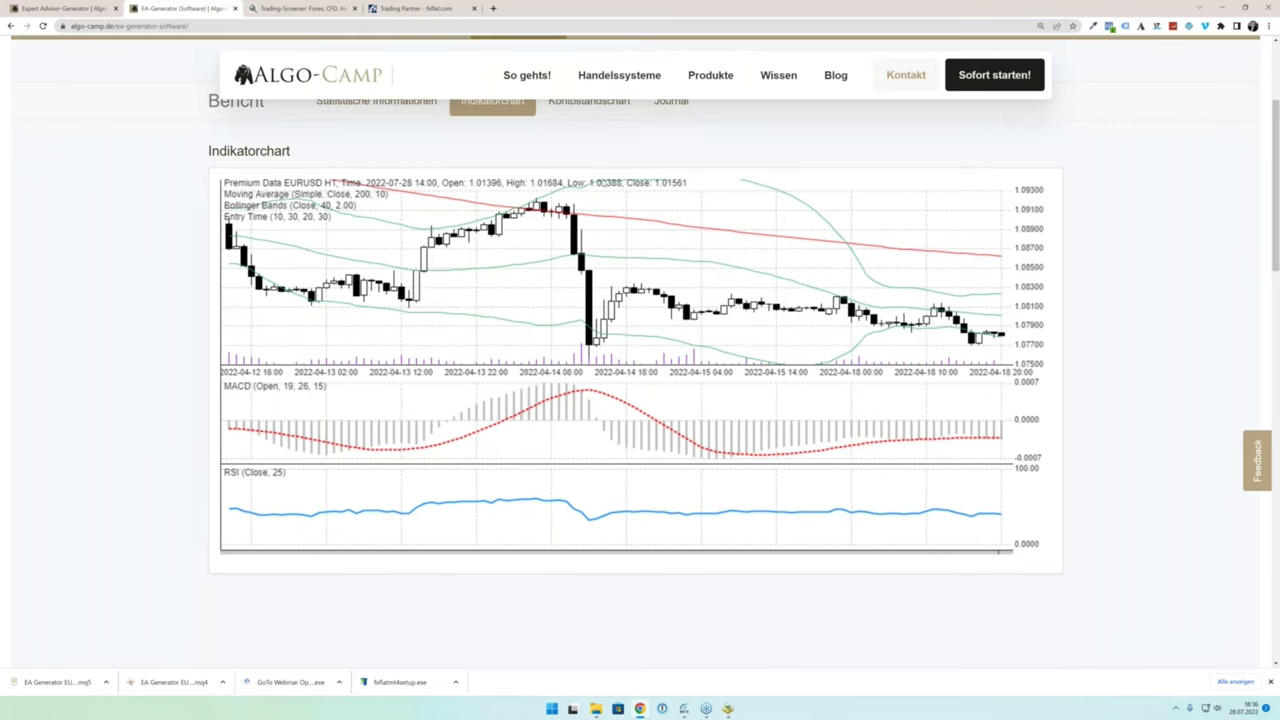
{"action": "left_click", "coordinate": [599, 207]}
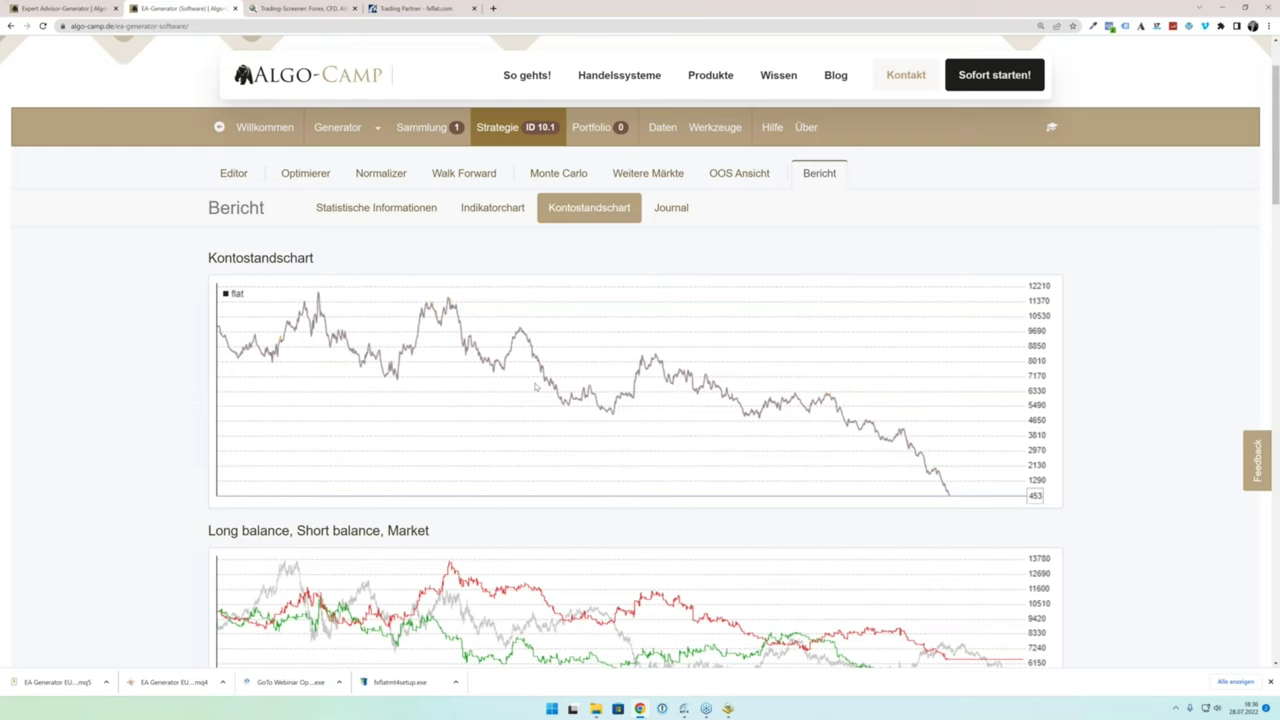
{"action": "left_click", "coordinate": [502, 208]}
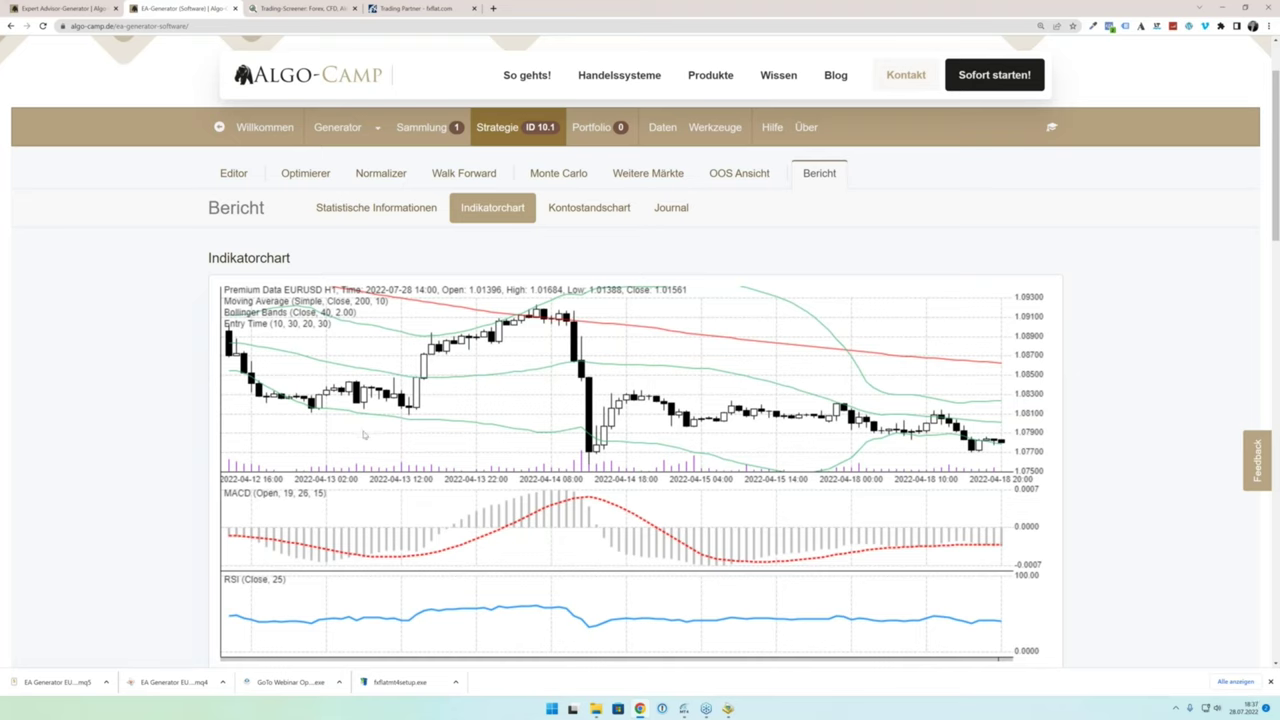
Step: Move the indicator chart further back to late February 2022 and examine the price history
{"action": "scroll", "coordinate": [364, 435], "scroll_direction": "up", "scroll_amount": 10}
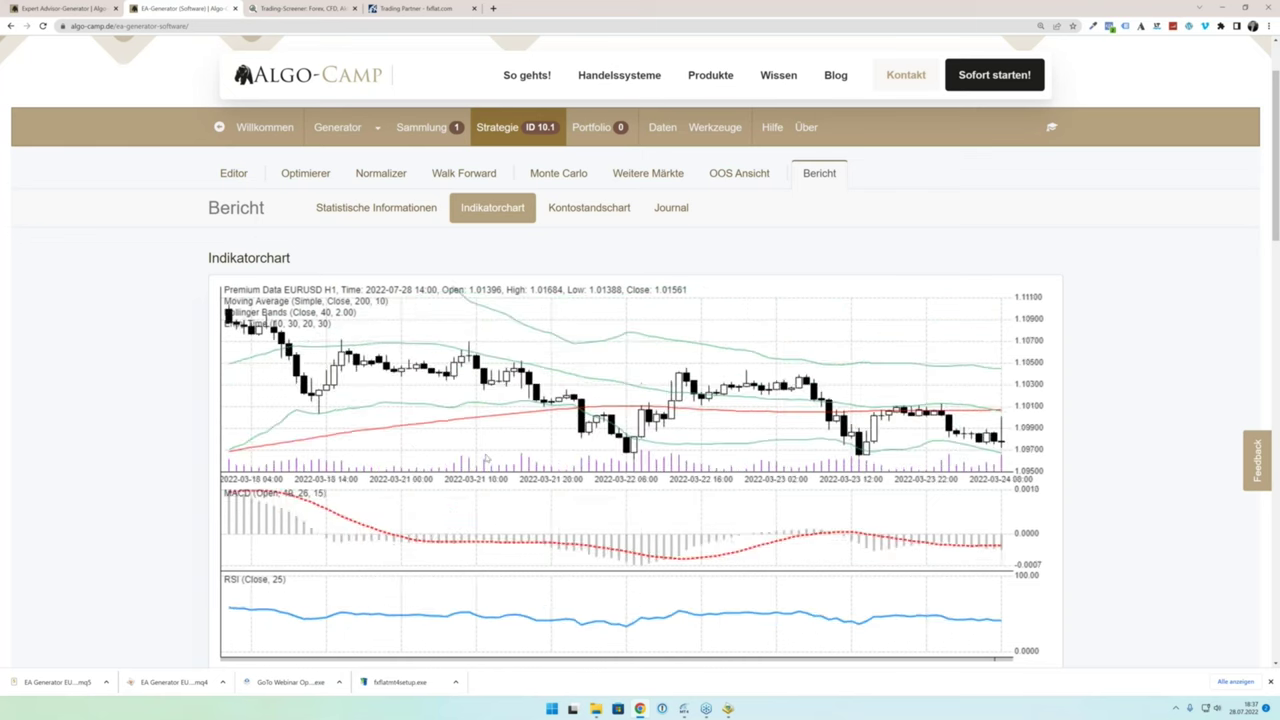
{"action": "scroll", "coordinate": [486, 459], "scroll_direction": "up", "scroll_amount": 4}
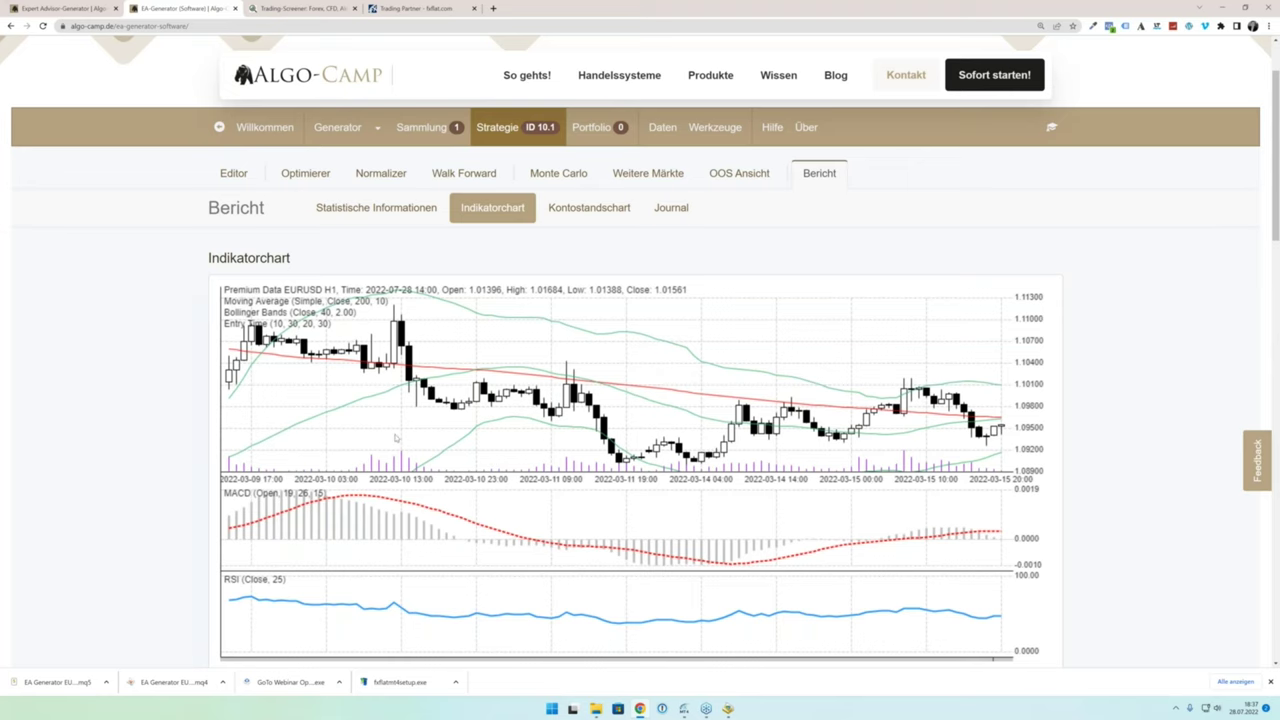
{"action": "scroll", "coordinate": [369, 437], "scroll_direction": "up", "scroll_amount": 1}
{"action": "scroll", "coordinate": [375, 438], "scroll_direction": "up", "scroll_amount": 10}
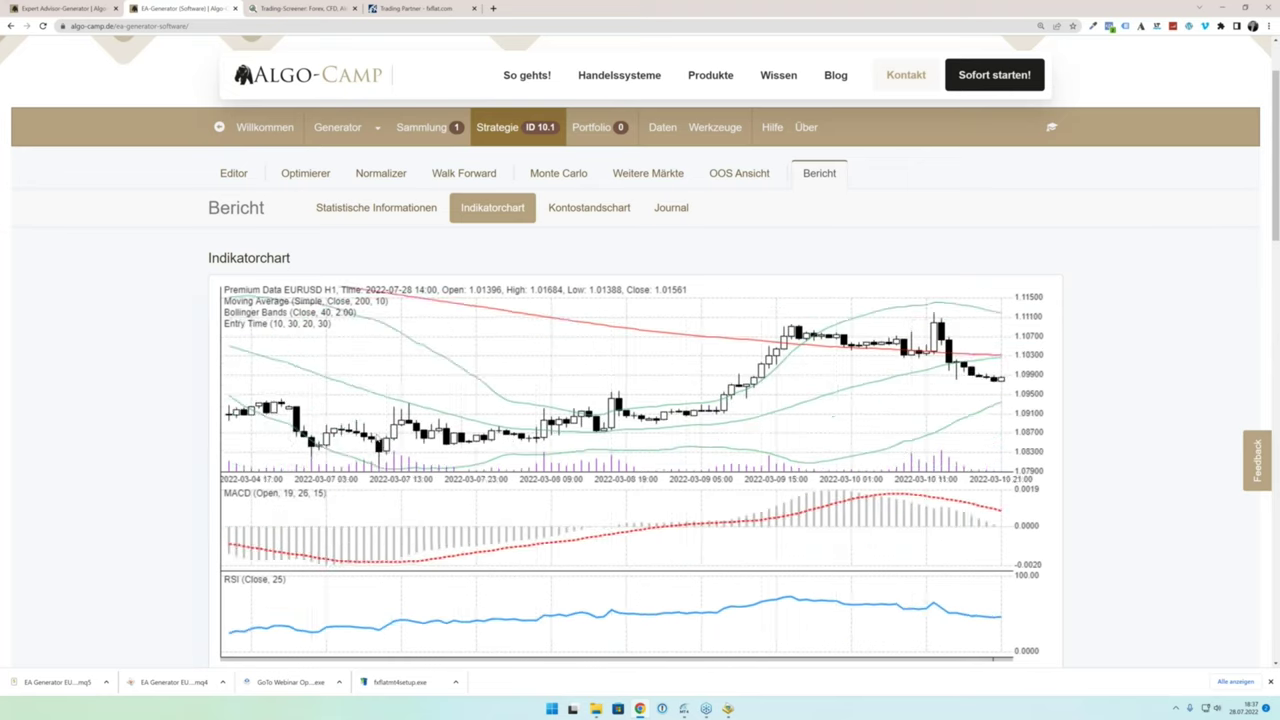
{"action": "scroll", "coordinate": [384, 439], "scroll_direction": "up", "scroll_amount": 8}
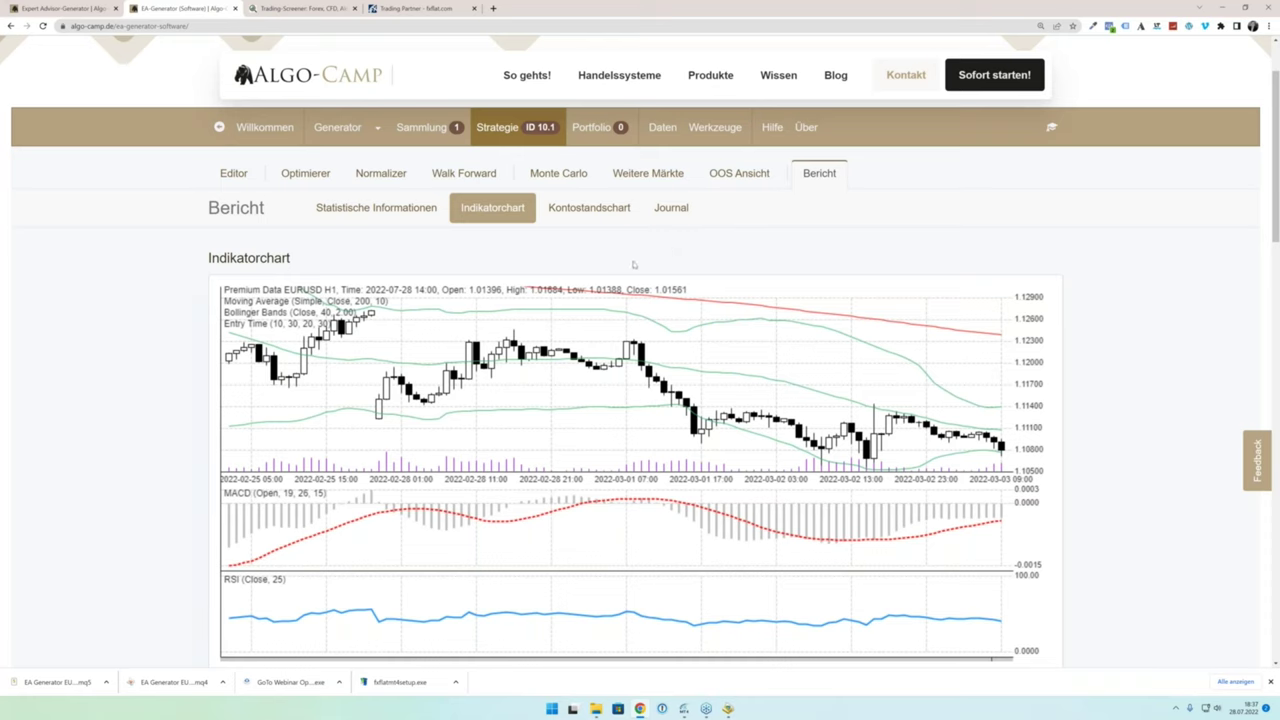
Step: Return to the strategy editor and review the buy entry and exit rules beside the two preview charts
{"action": "left_click", "coordinate": [234, 174]}
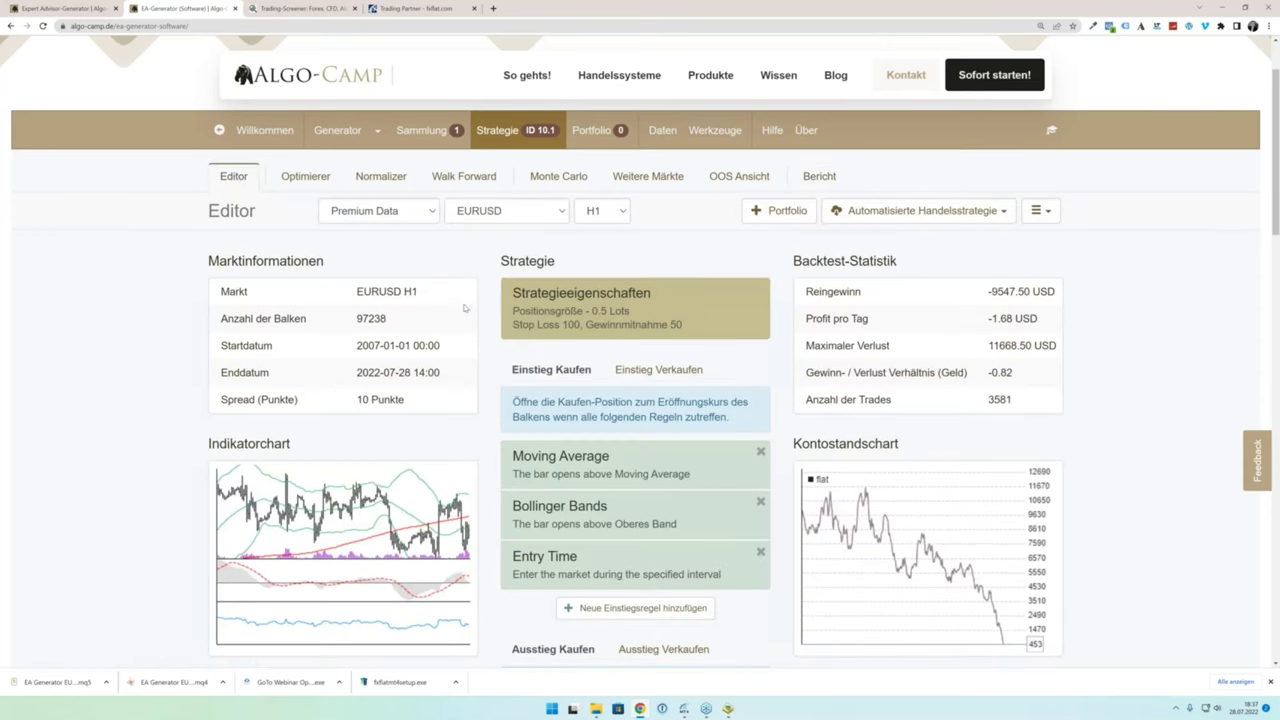
{"action": "scroll", "coordinate": [464, 308], "scroll_direction": "down", "scroll_amount": 4}
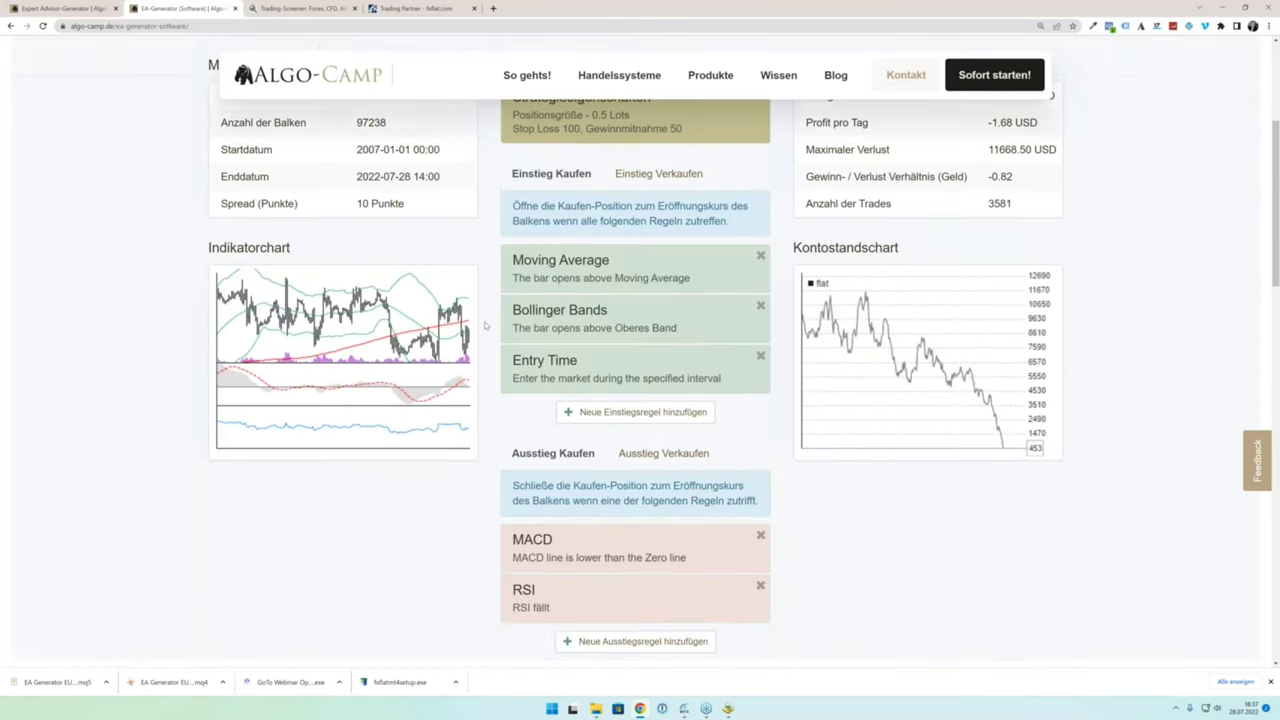
{"action": "scroll", "coordinate": [485, 325], "scroll_direction": "up", "scroll_amount": 2}
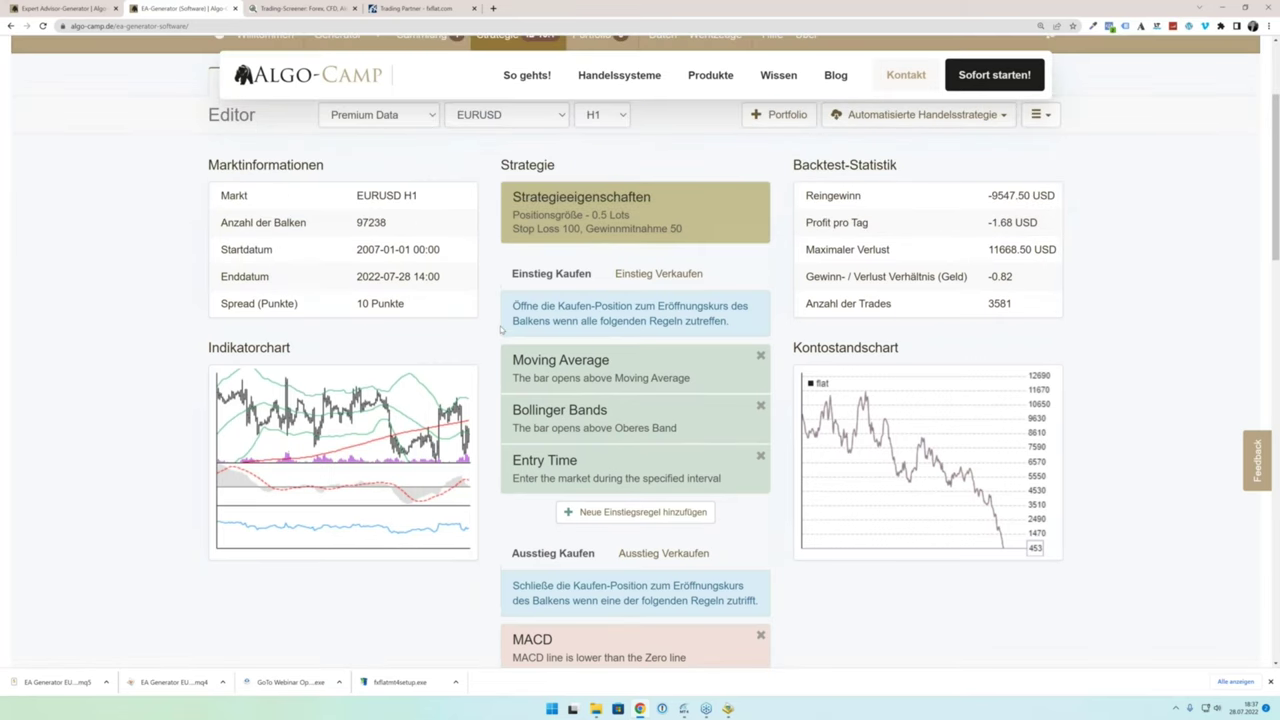
Step: Open the enlarged indicator chart from the editor's preview and switch to the account balance chart
{"action": "scroll", "coordinate": [501, 330], "scroll_direction": "up", "scroll_amount": 4}
{"action": "left_click", "coordinate": [340, 610]}
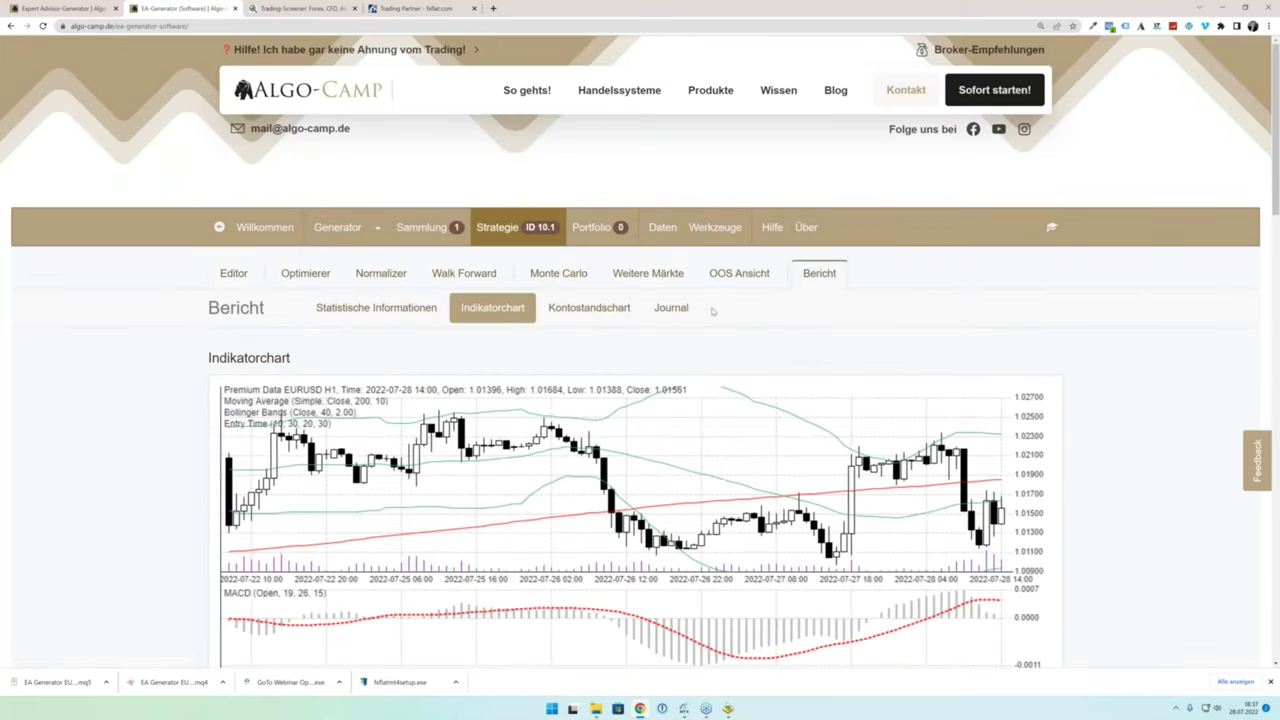
{"action": "left_click", "coordinate": [589, 308]}
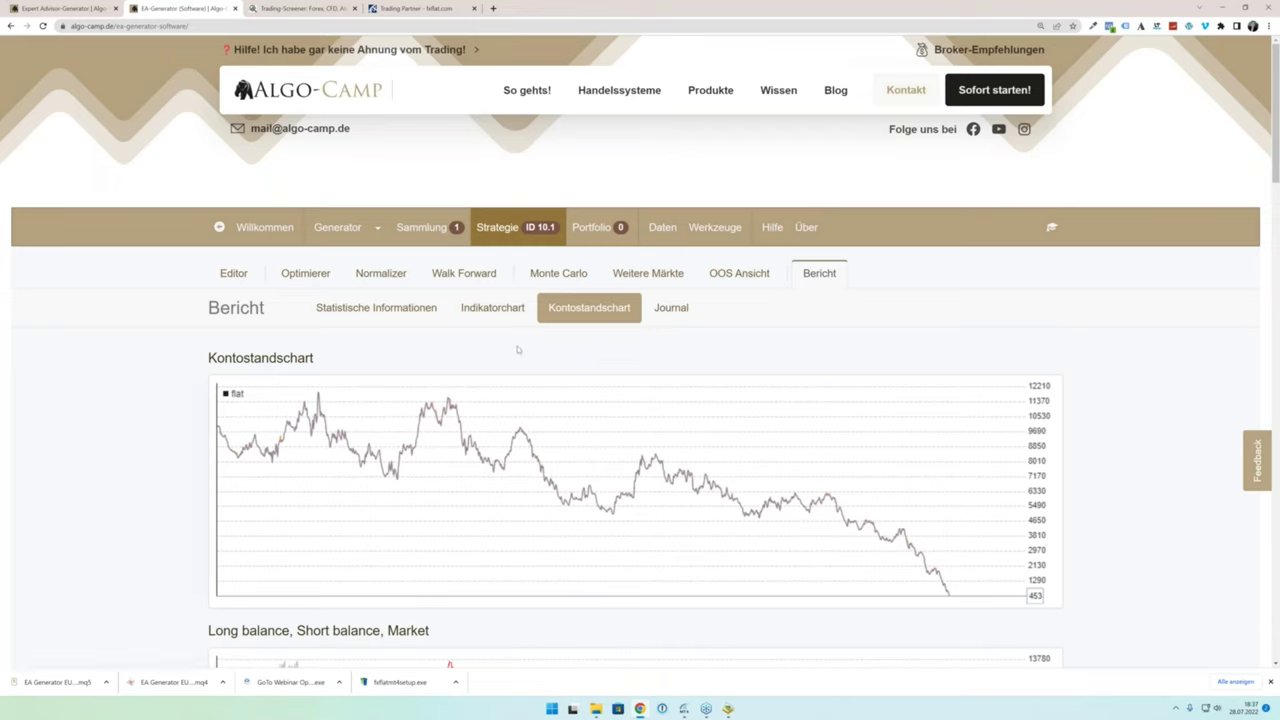
Step: Go back to the strategy editor, show the MT4 and MT5 export options, and close them without exporting
{"action": "left_click", "coordinate": [234, 273]}
{"action": "left_click", "coordinate": [918, 307]}
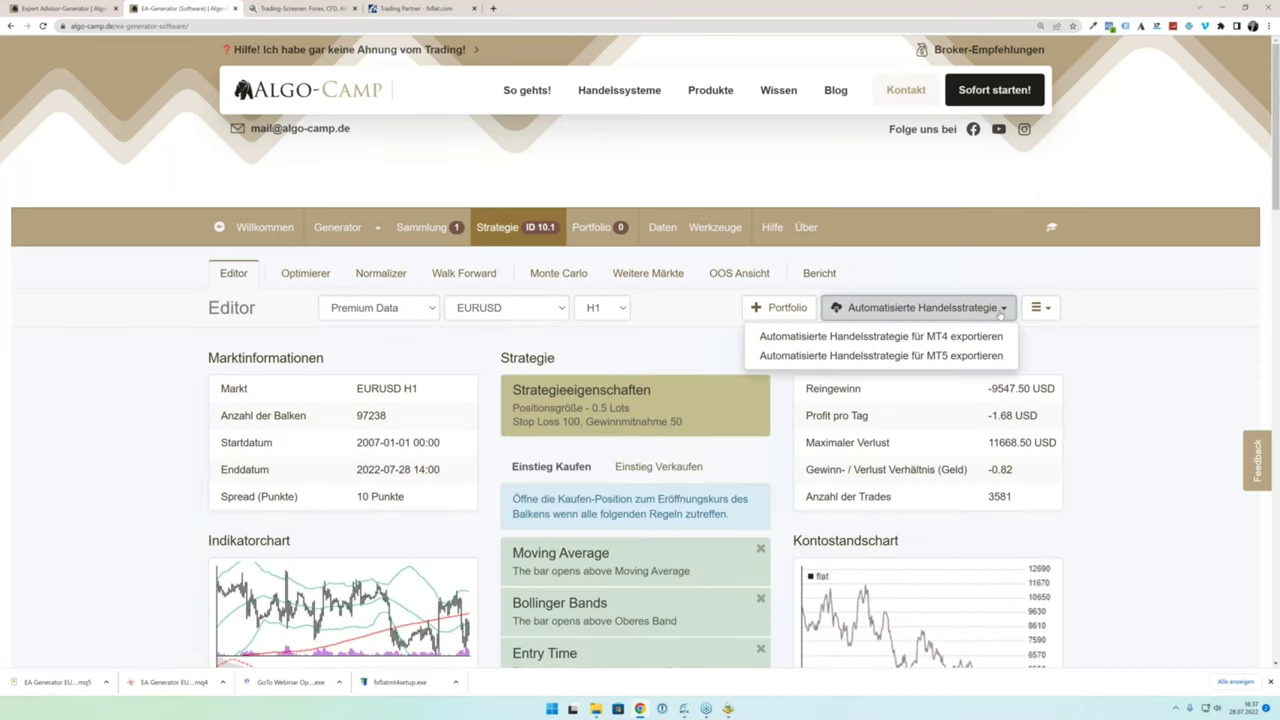
{"action": "left_click", "coordinate": [1108, 296]}
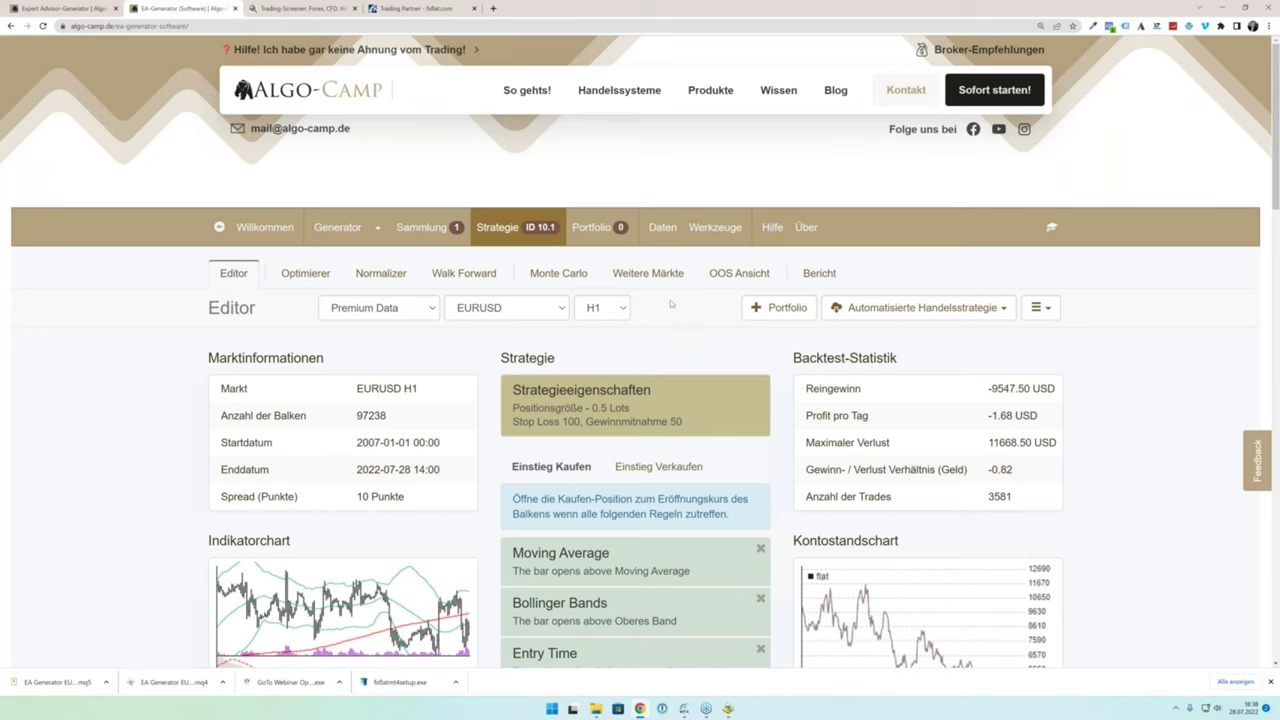
Step: Run the Weitere Märkte test of the EURUSD strategy on the five listed H1 markets
{"action": "left_click", "coordinate": [648, 273]}
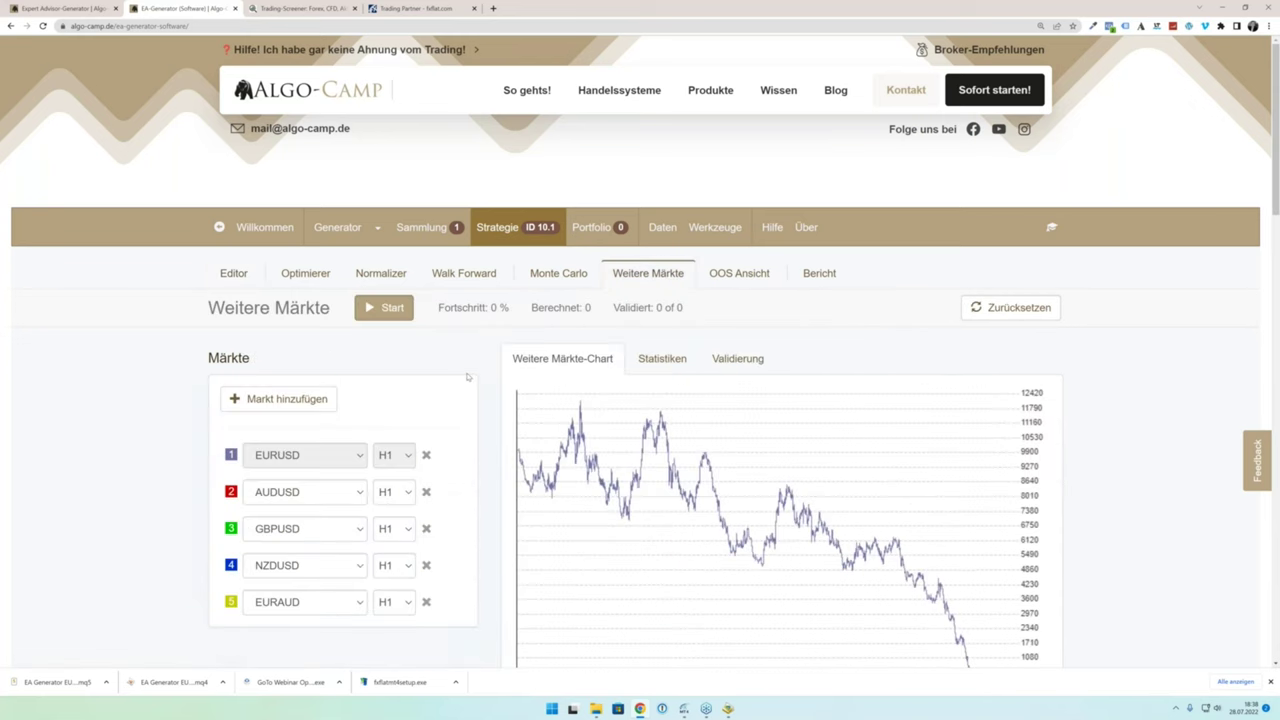
{"action": "scroll", "coordinate": [335, 393], "scroll_direction": "down", "scroll_amount": 1}
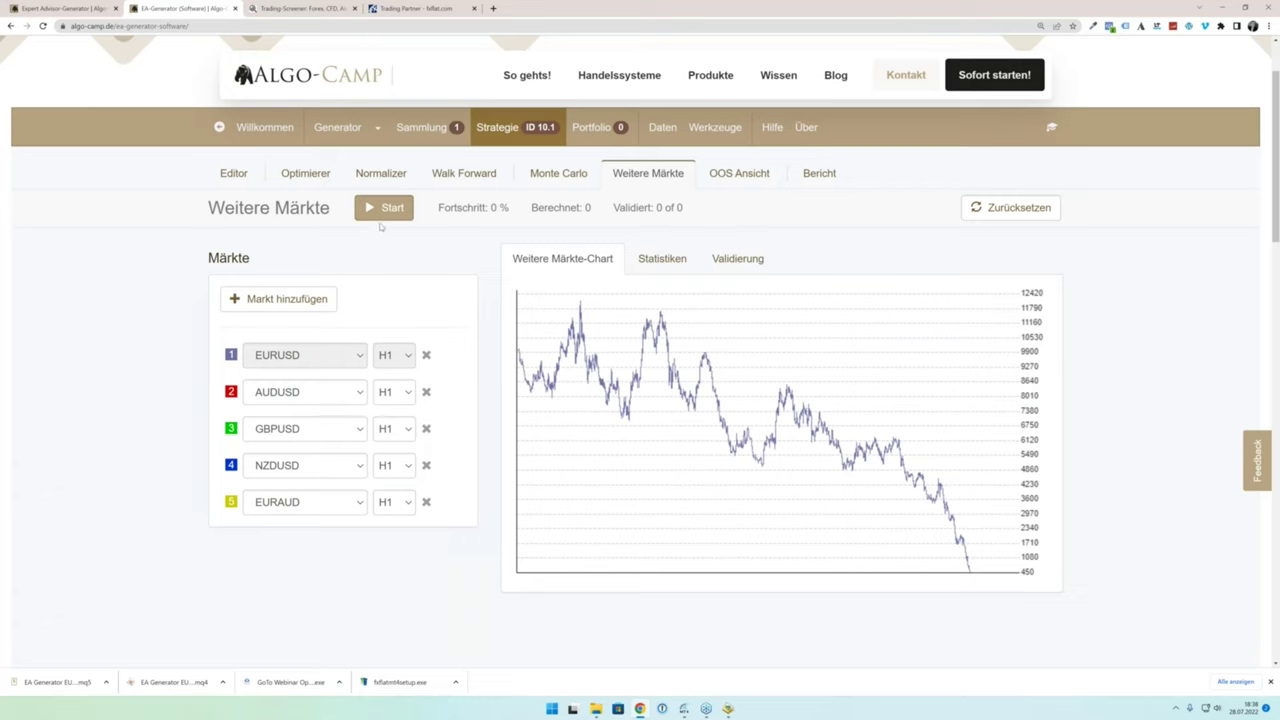
{"action": "left_click", "coordinate": [384, 212]}
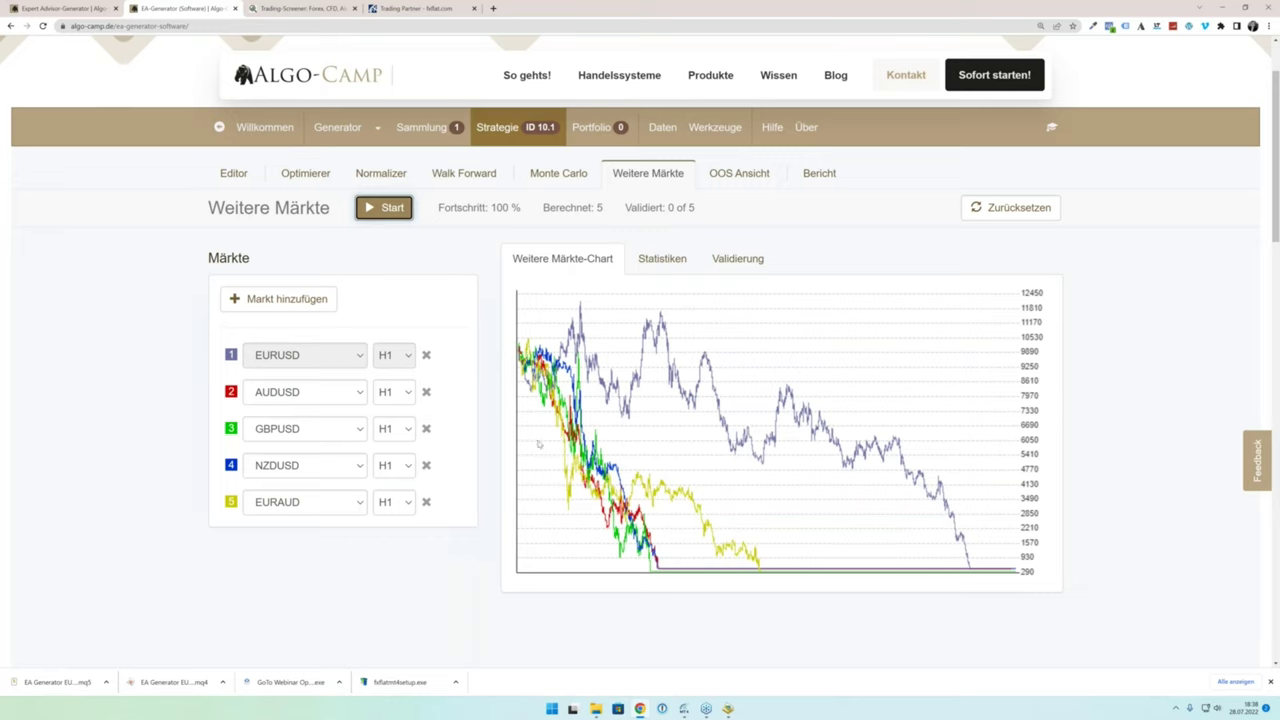
Step: Set the timeframe of the GBPUSD test market to M15 and of NZDUSD to H4
{"action": "left_click", "coordinate": [400, 430]}
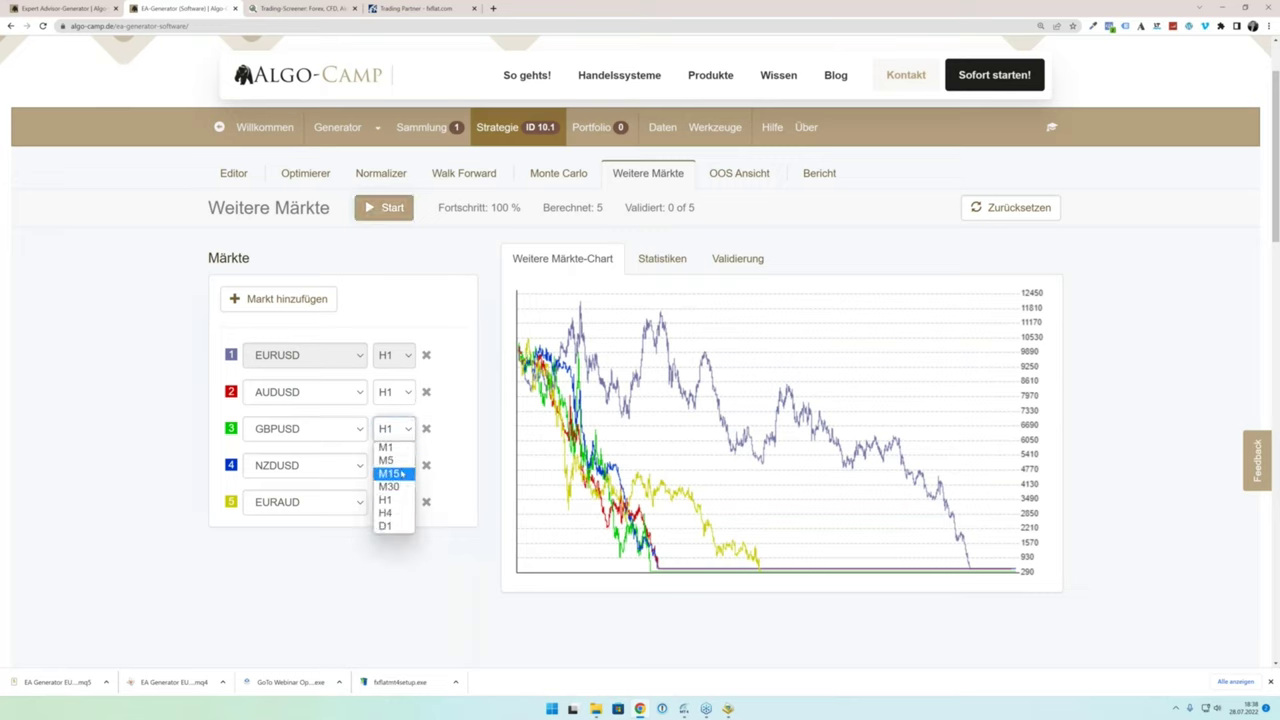
{"action": "left_click", "coordinate": [400, 473]}
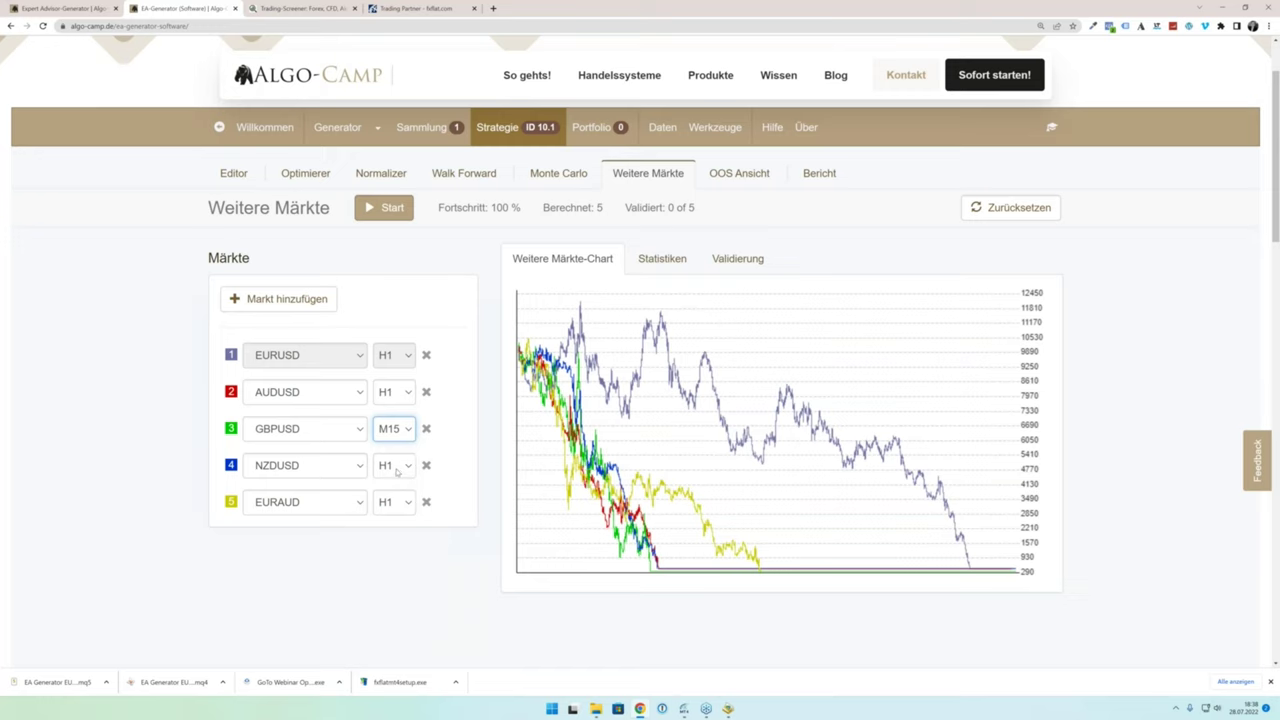
{"action": "left_click", "coordinate": [397, 467]}
{"action": "left_click", "coordinate": [393, 549]}
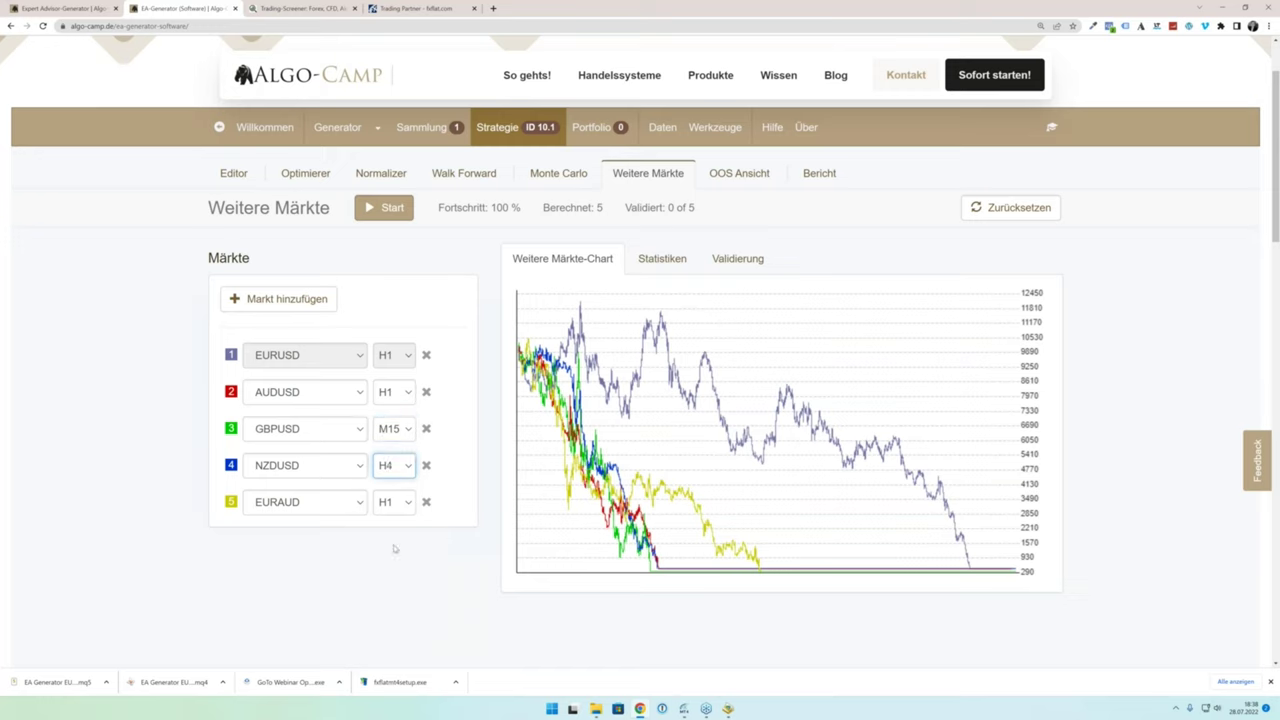
Step: Add EURCAD on M15 as a sixth test market and rerun the multi-market calculation
{"action": "left_click", "coordinate": [305, 300]}
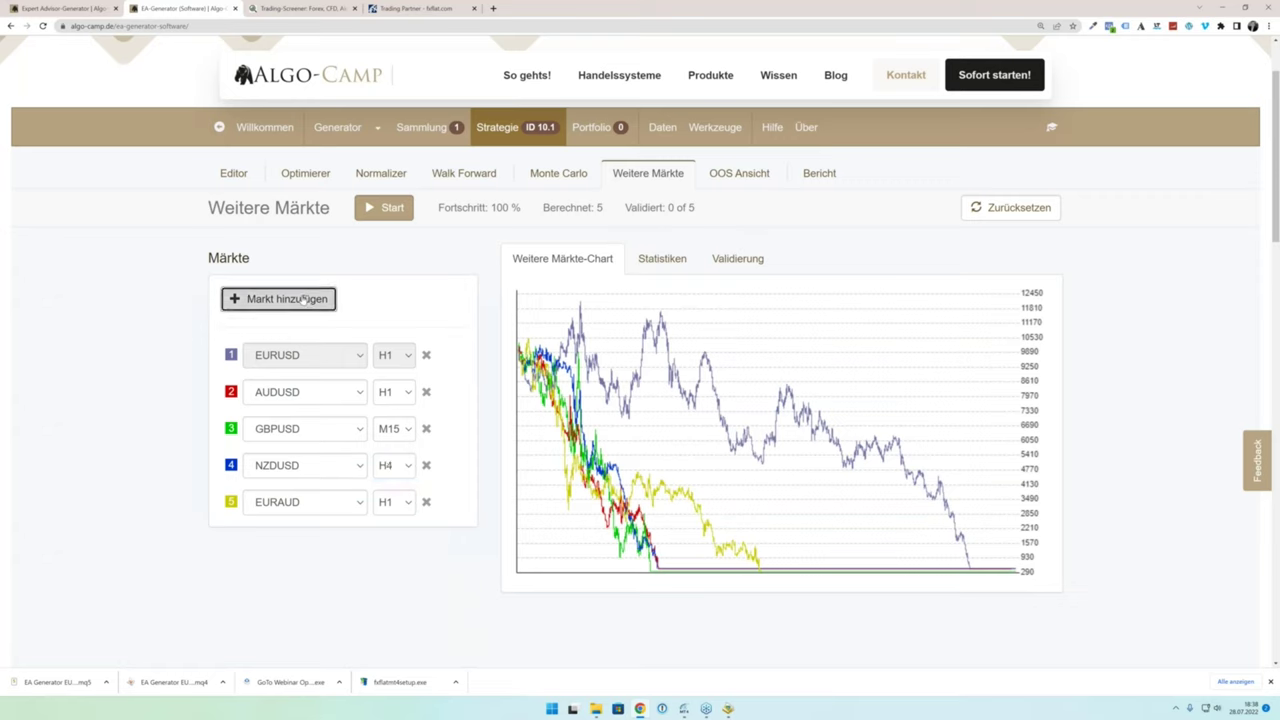
{"action": "left_click", "coordinate": [384, 543]}
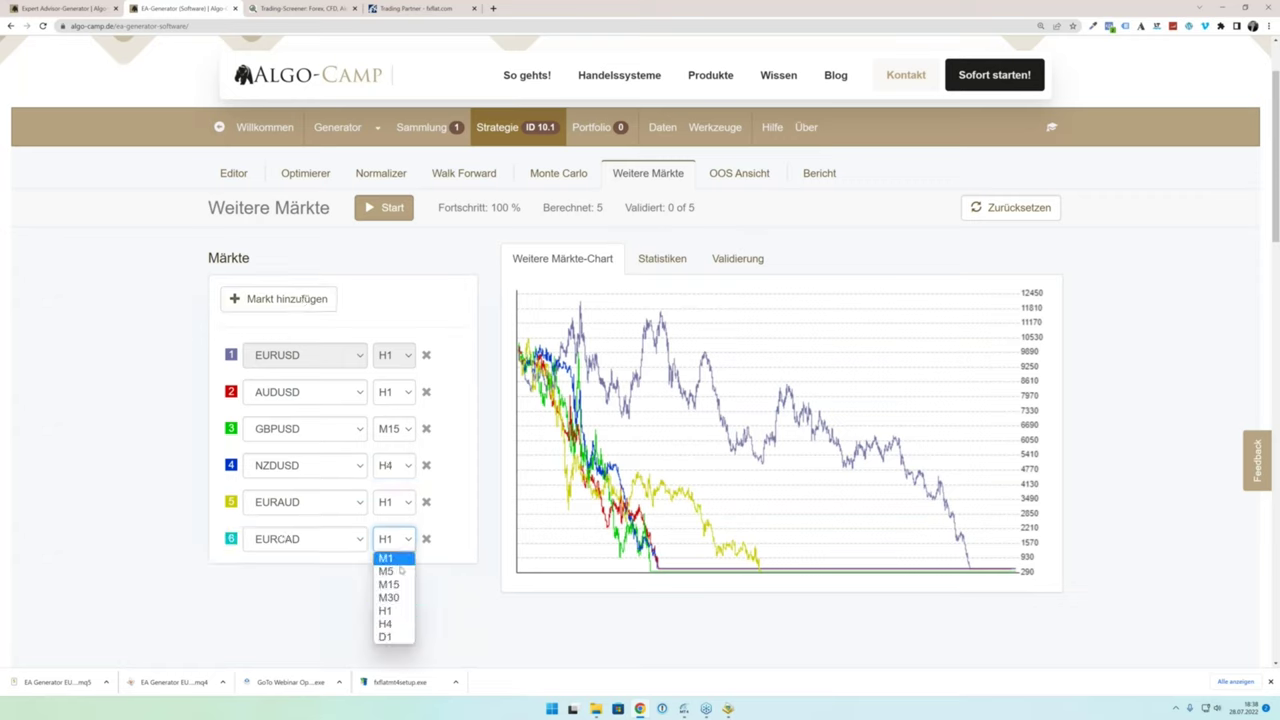
{"action": "left_click", "coordinate": [388, 584]}
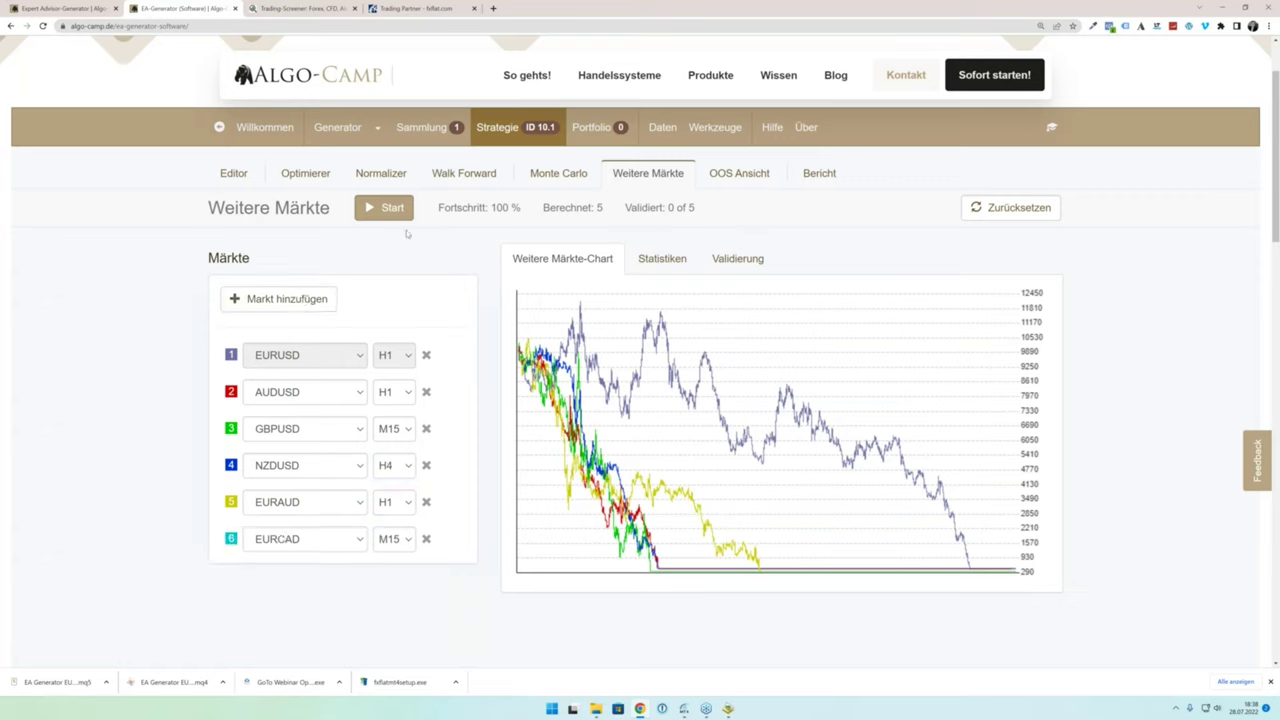
{"action": "left_click", "coordinate": [390, 208]}
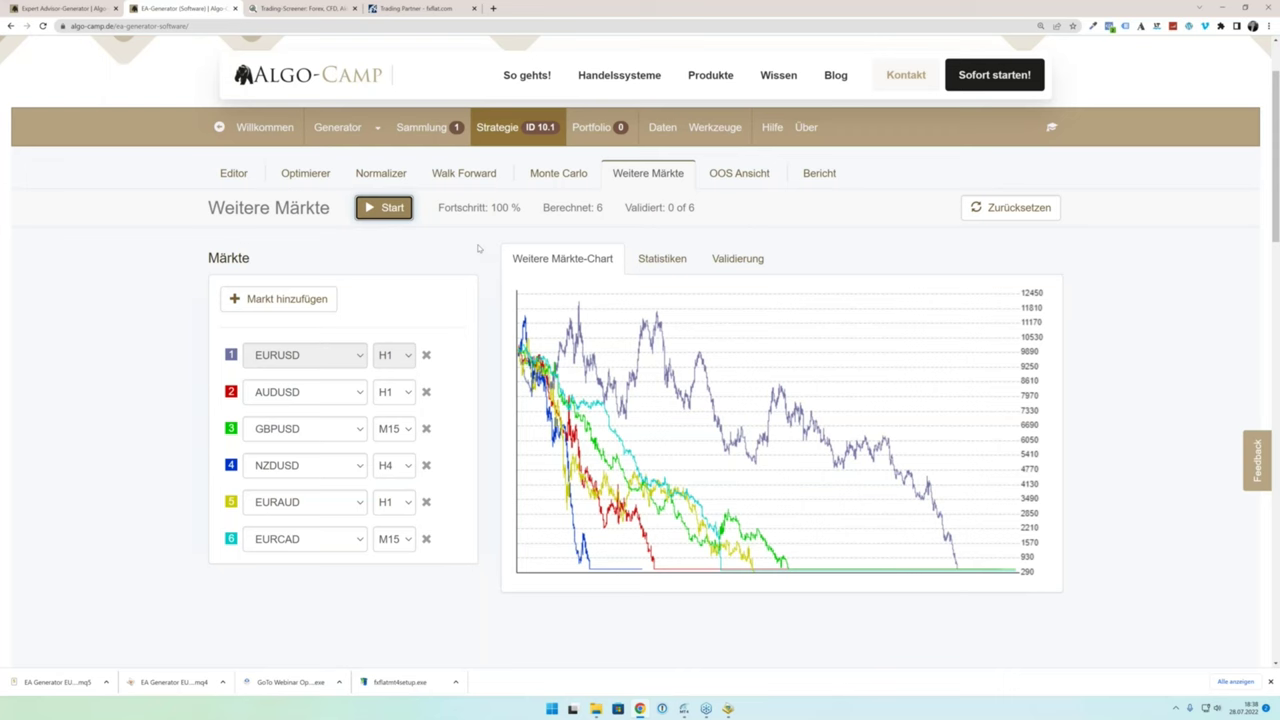
Step: Switch to MetaTrader 4 and set the strategy tester's symbol to USDJPY
{"action": "left_click", "coordinate": [686, 709]}
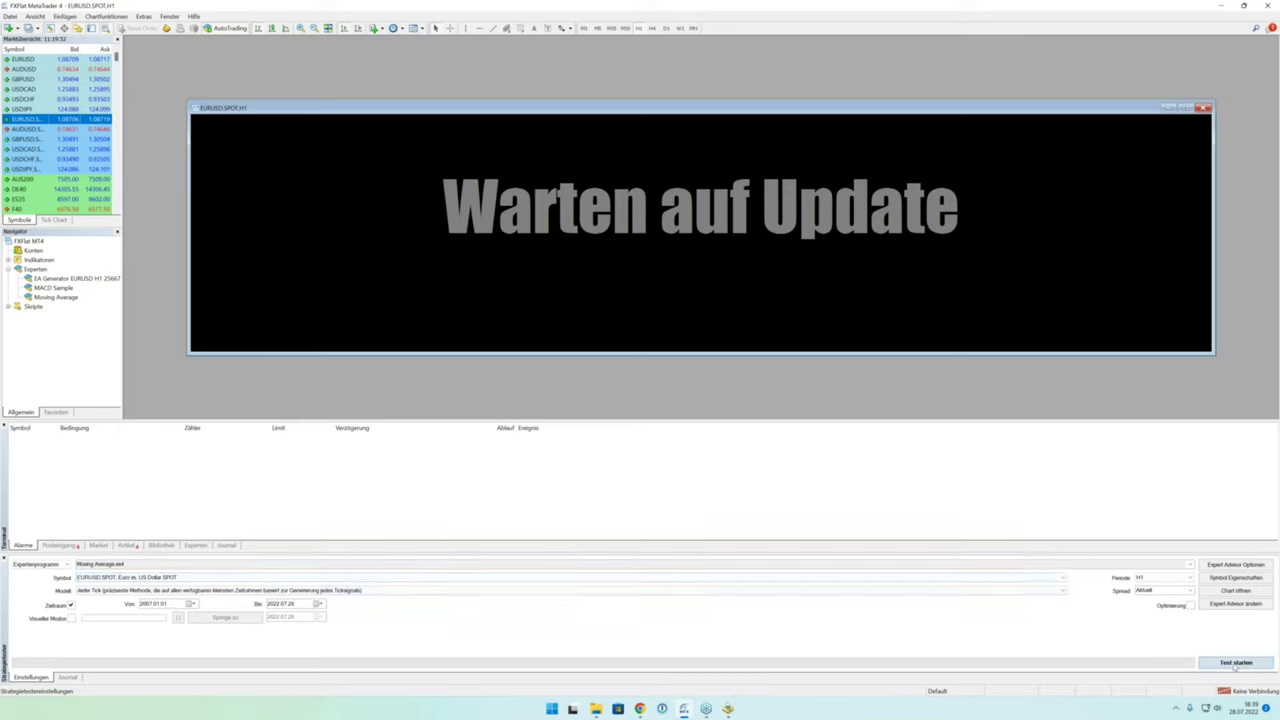
{"action": "left_click", "coordinate": [240, 578]}
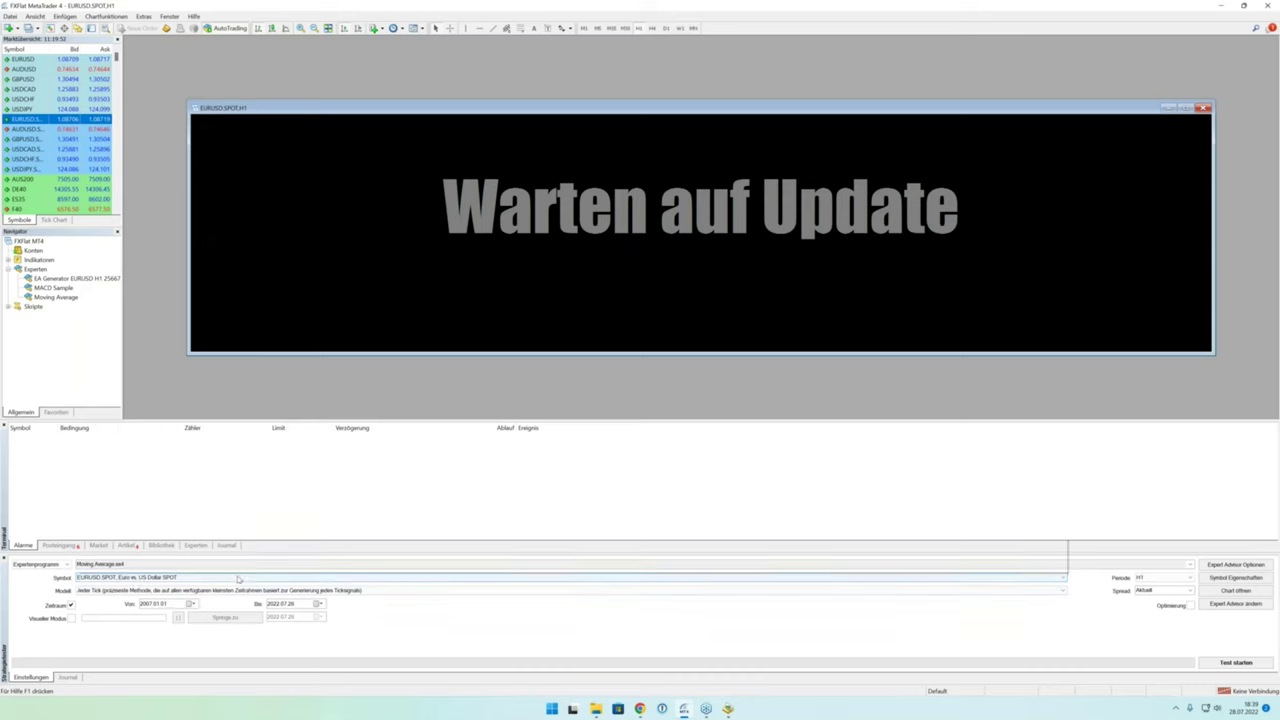
{"action": "left_click", "coordinate": [118, 422]}
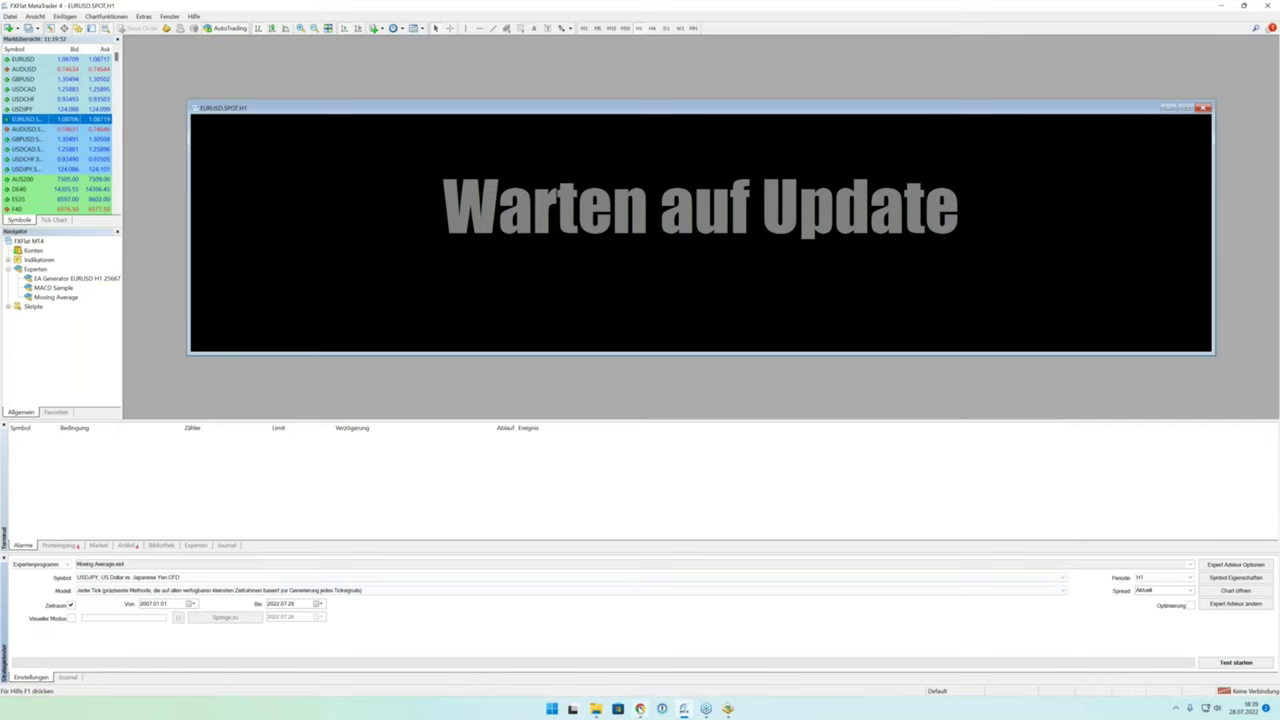
Step: Return to the EA Generator's multi-market test and view the timeframe choices for AUDUSD without changing the timeframe
{"action": "left_click", "coordinate": [640, 709]}
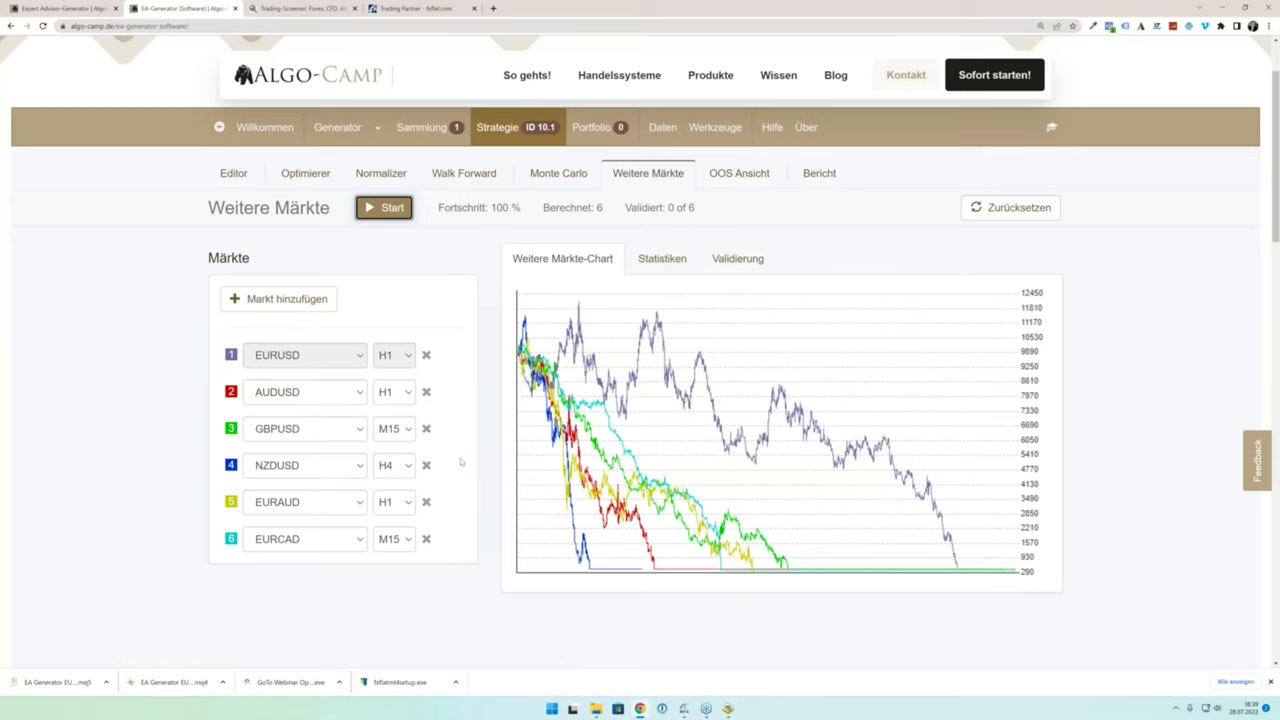
{"action": "left_click", "coordinate": [388, 212]}
{"action": "left_click", "coordinate": [399, 392]}
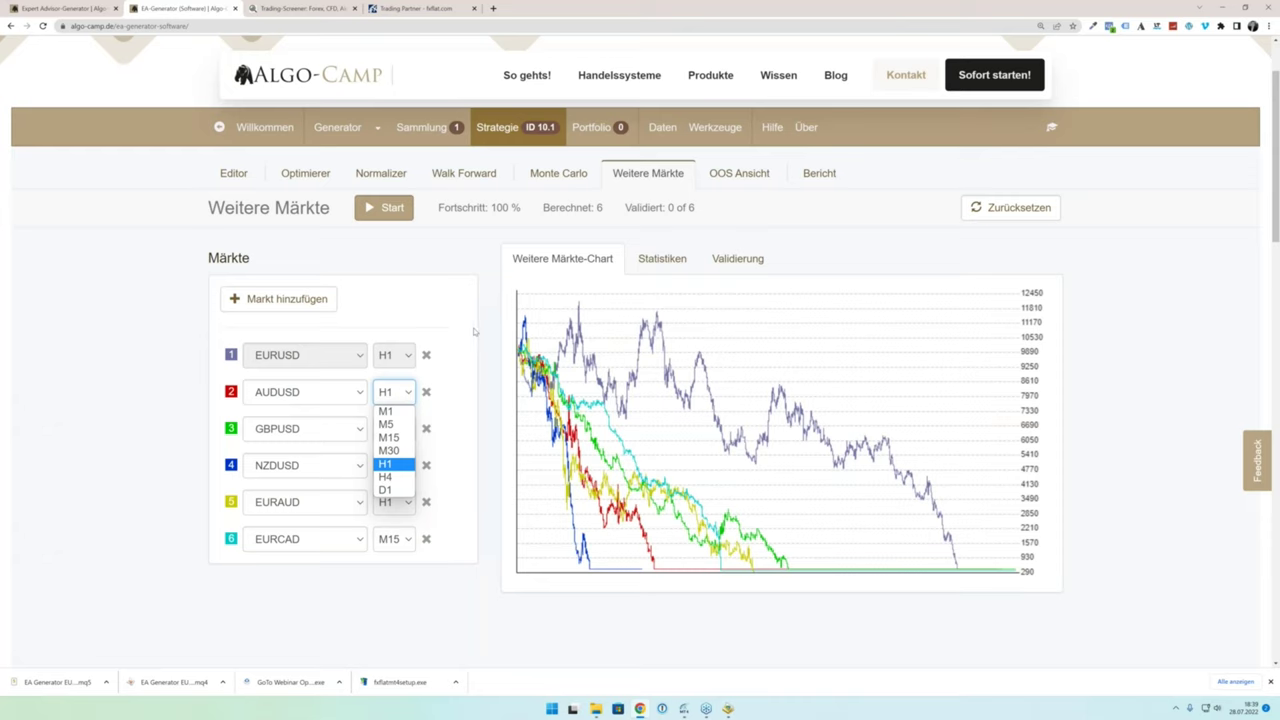
{"action": "left_click", "coordinate": [474, 332]}
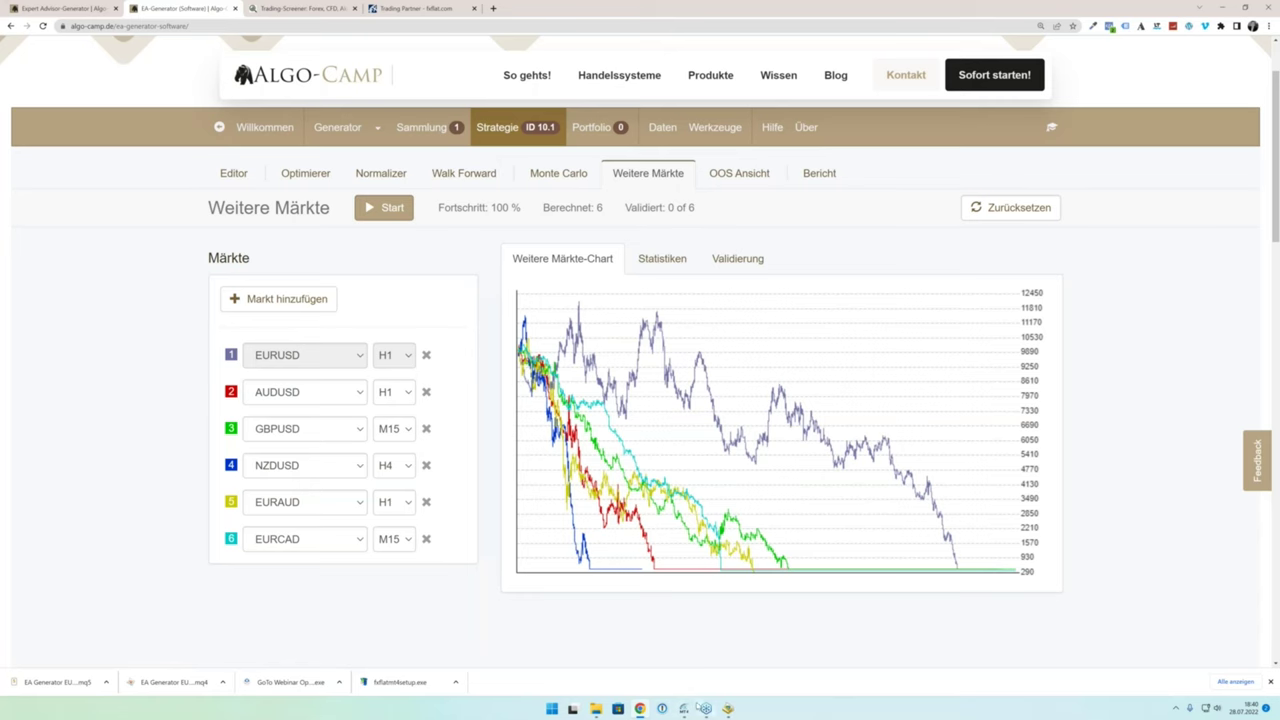
Step: In MetaTrader 4, set the Moving Average expert's MovingPeriod to 15, then recheck its input values
{"action": "left_click", "coordinate": [687, 708]}
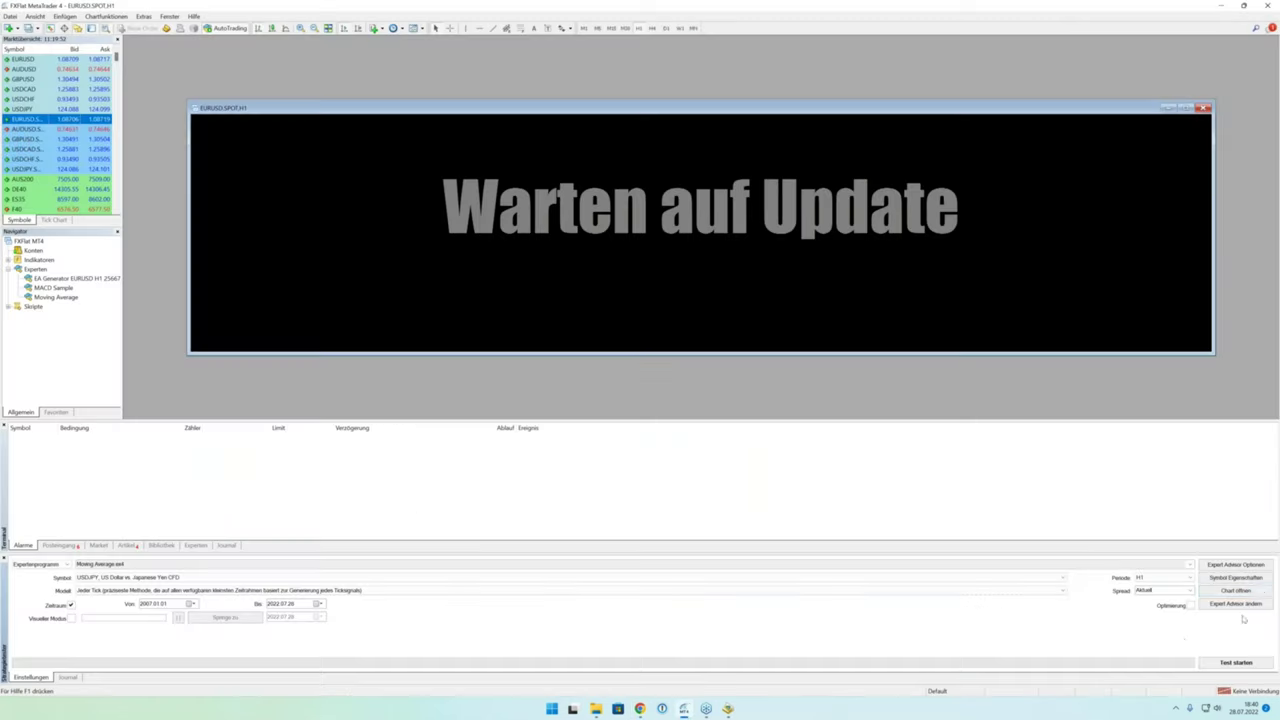
{"action": "left_click", "coordinate": [1256, 565]}
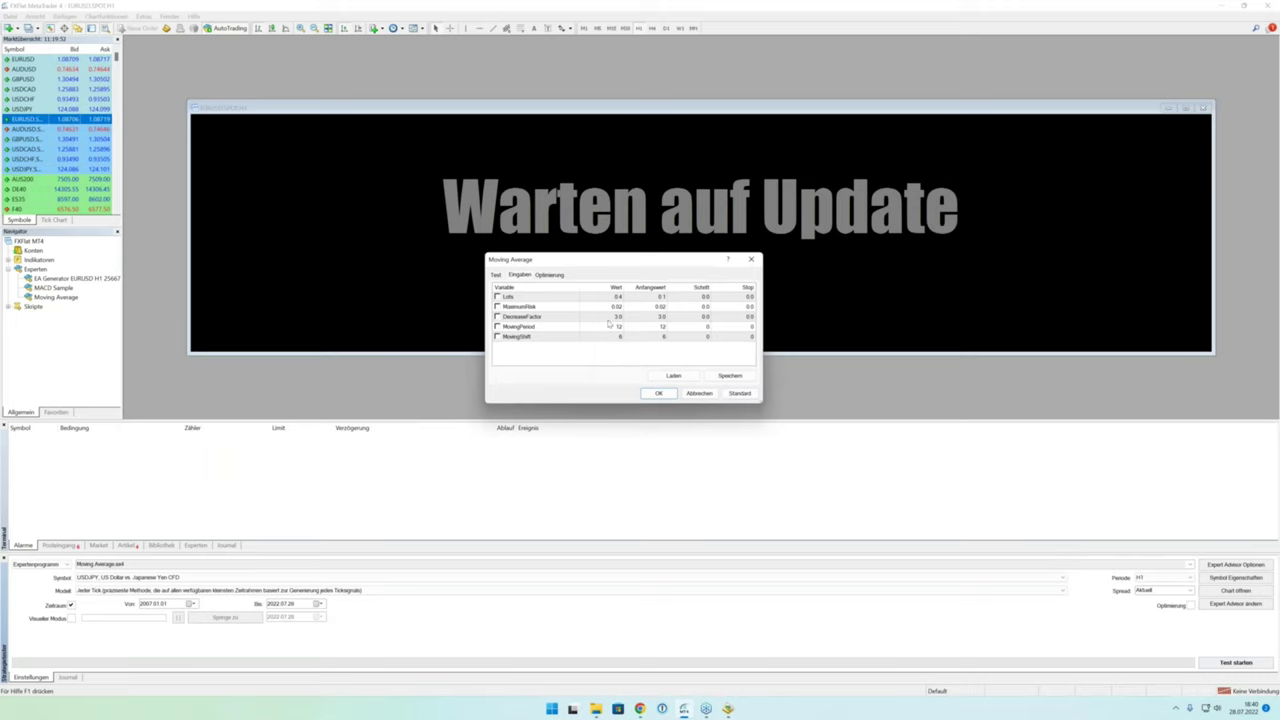
{"action": "double_click", "coordinate": [605, 330]}
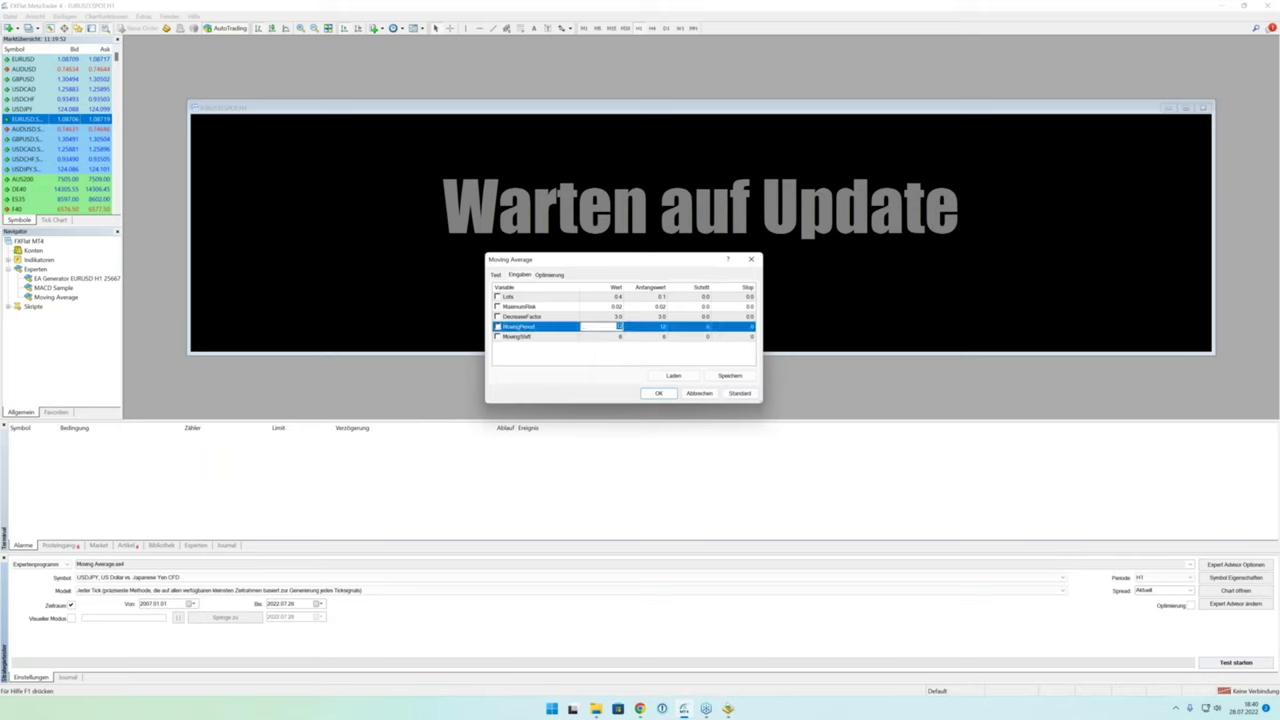
{"action": "key", "text": "Return"}
{"action": "left_click", "coordinate": [658, 393]}
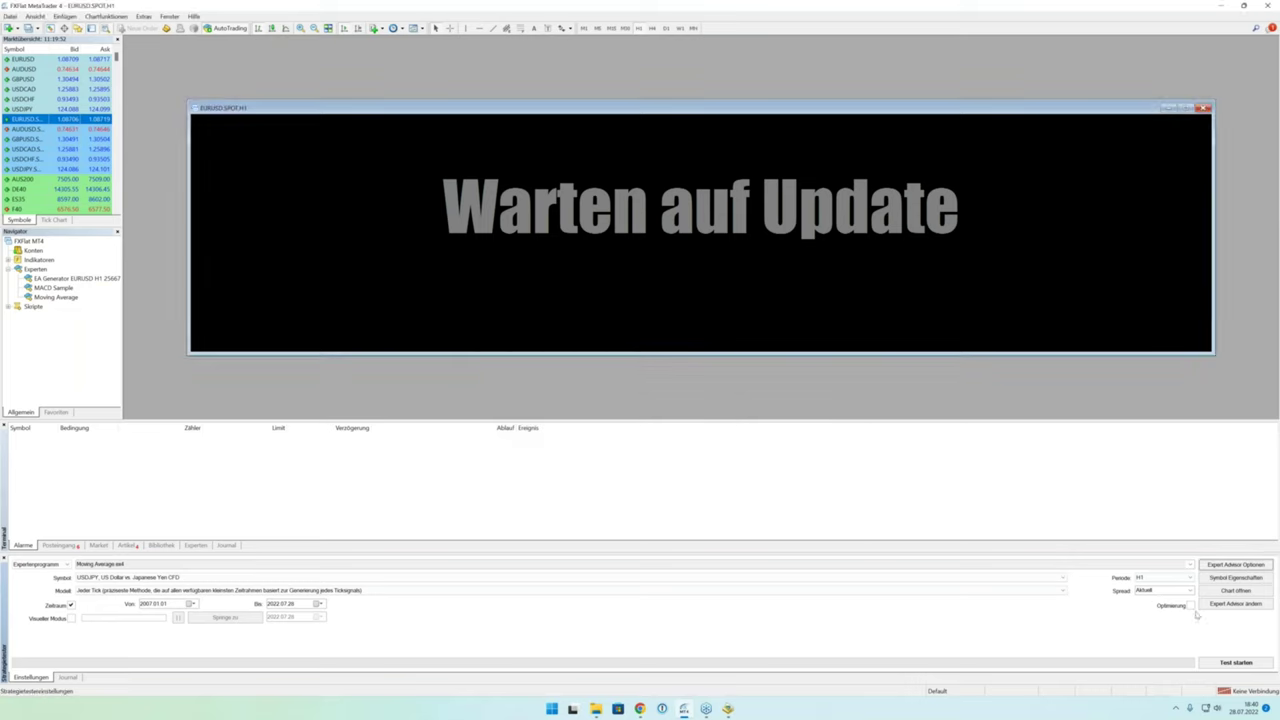
{"action": "left_click", "coordinate": [1210, 567]}
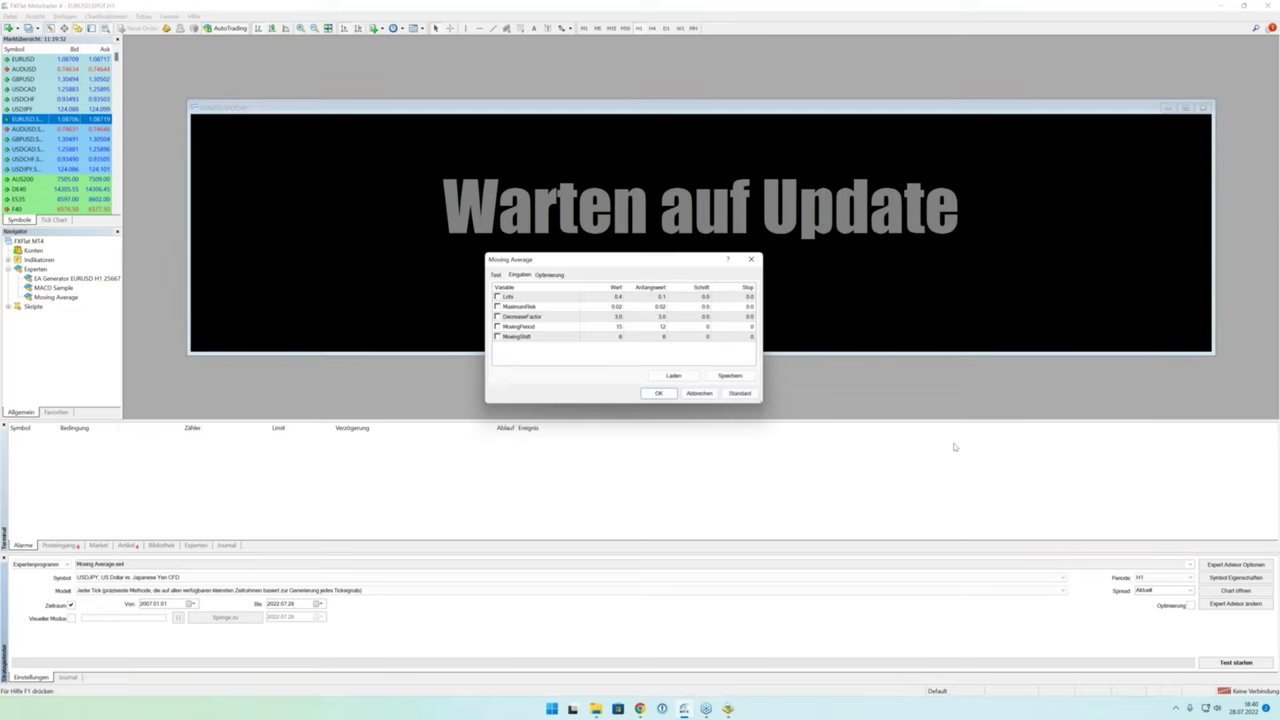
{"action": "left_click", "coordinate": [699, 393]}
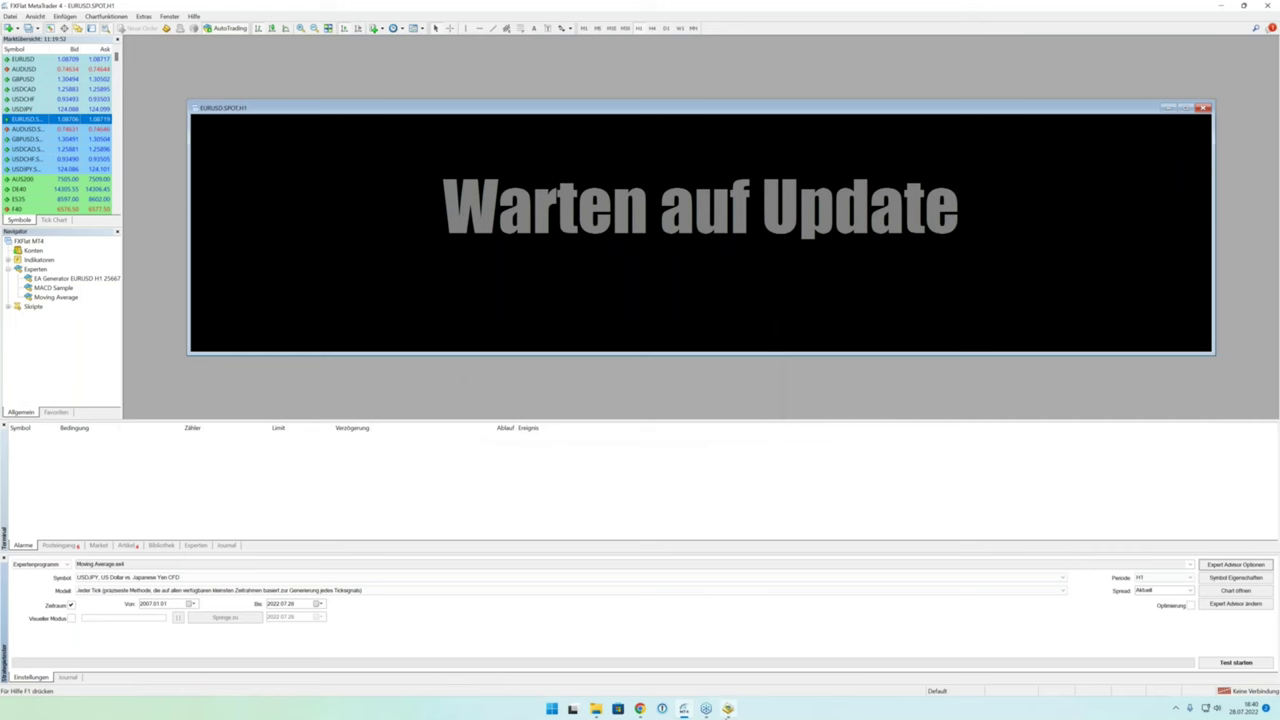
Step: Back in the EA Generator editor, set the Moving Average entry rule's period to 199 and view the account balance report
{"action": "mouse_move", "coordinate": [721, 712]}
{"action": "left_click", "coordinate": [640, 709]}
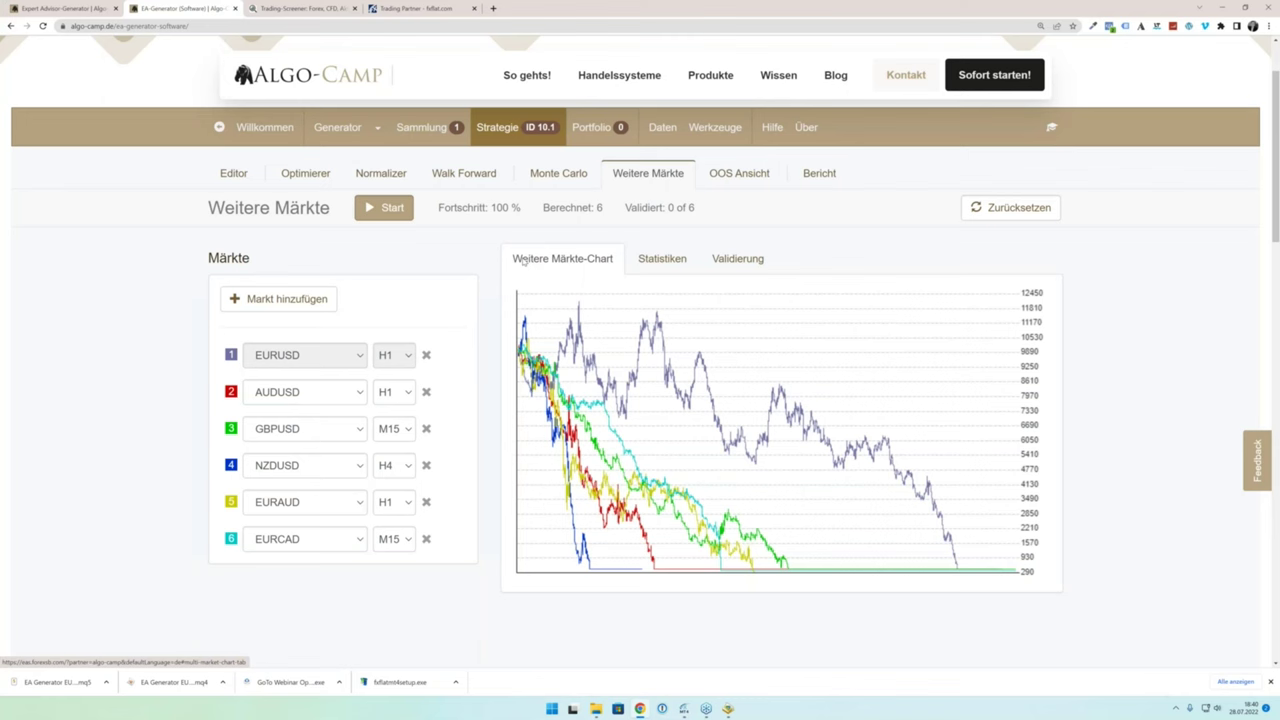
{"action": "left_click", "coordinate": [247, 176]}
{"action": "left_click", "coordinate": [510, 466]}
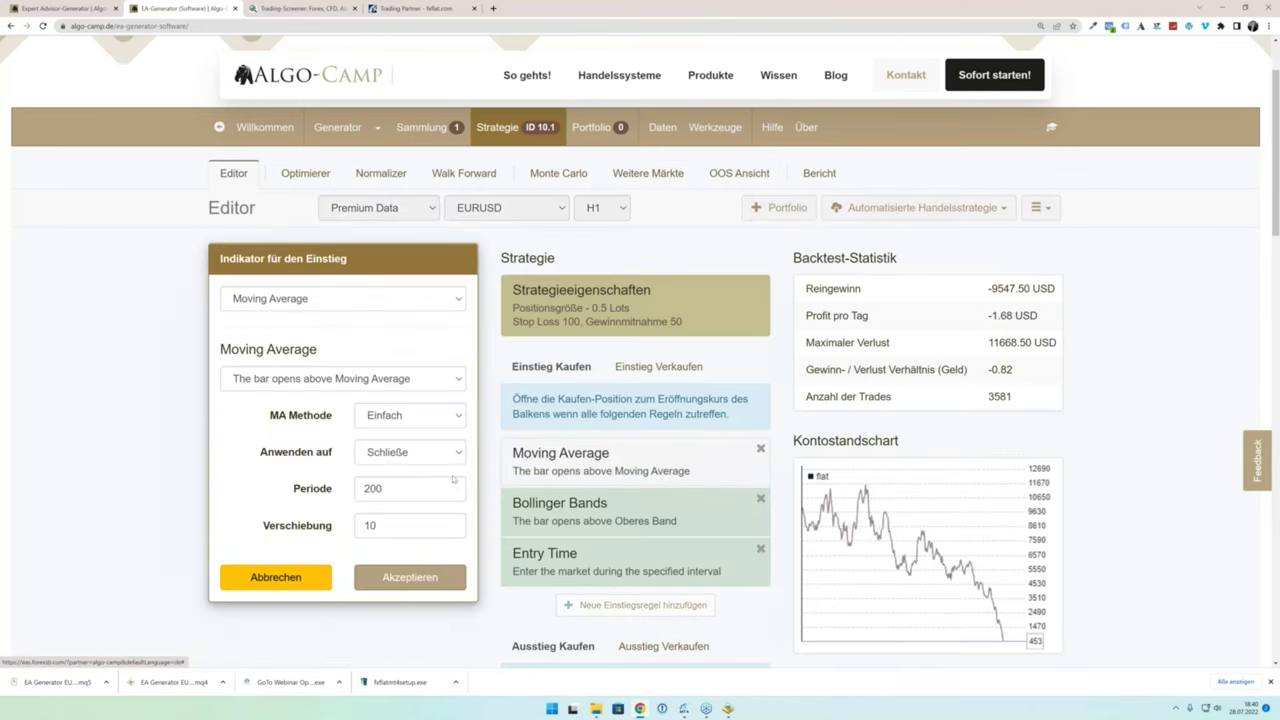
{"action": "double_click", "coordinate": [412, 479]}
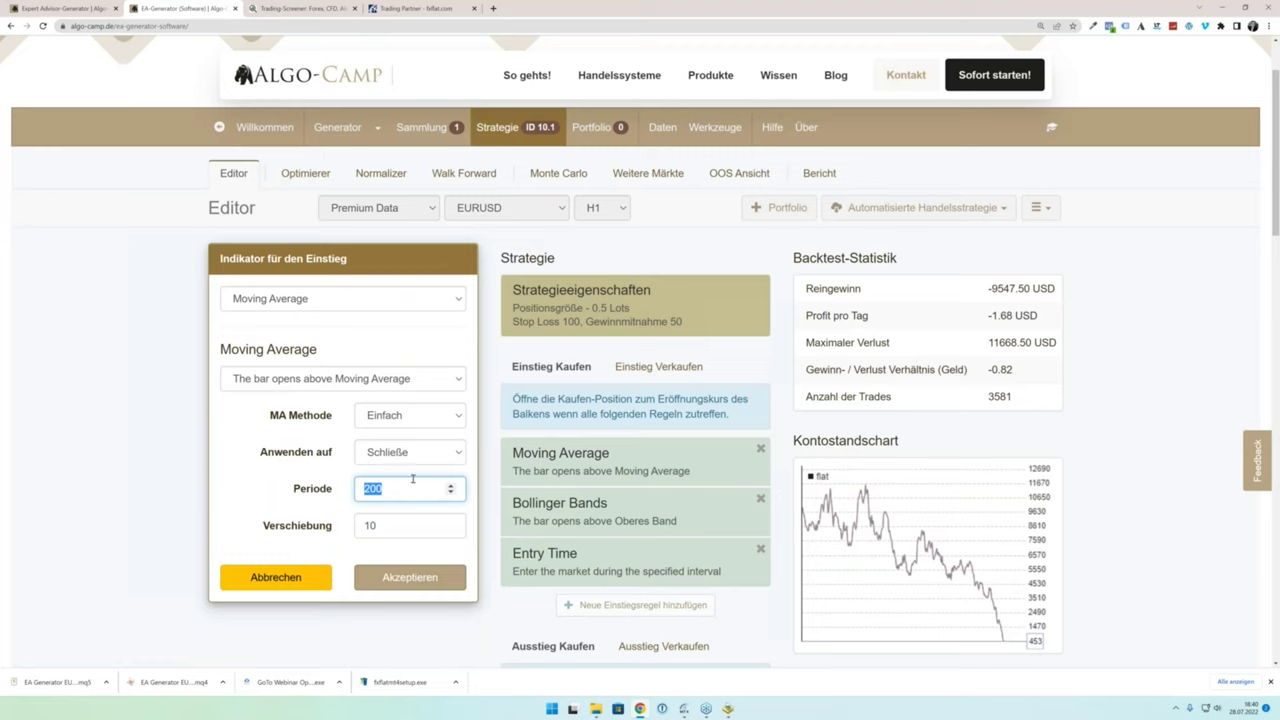
{"action": "type", "text": "199"}
{"action": "left_click", "coordinate": [430, 575]}
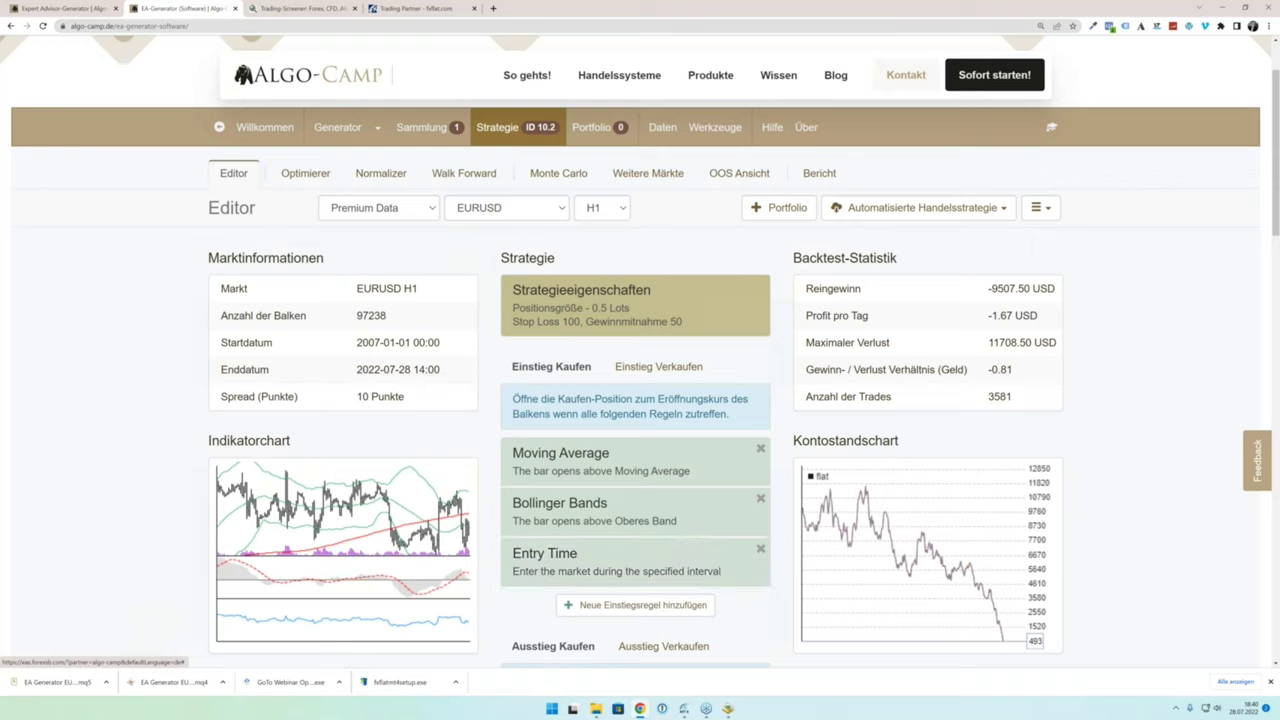
{"action": "left_click", "coordinate": [803, 175]}
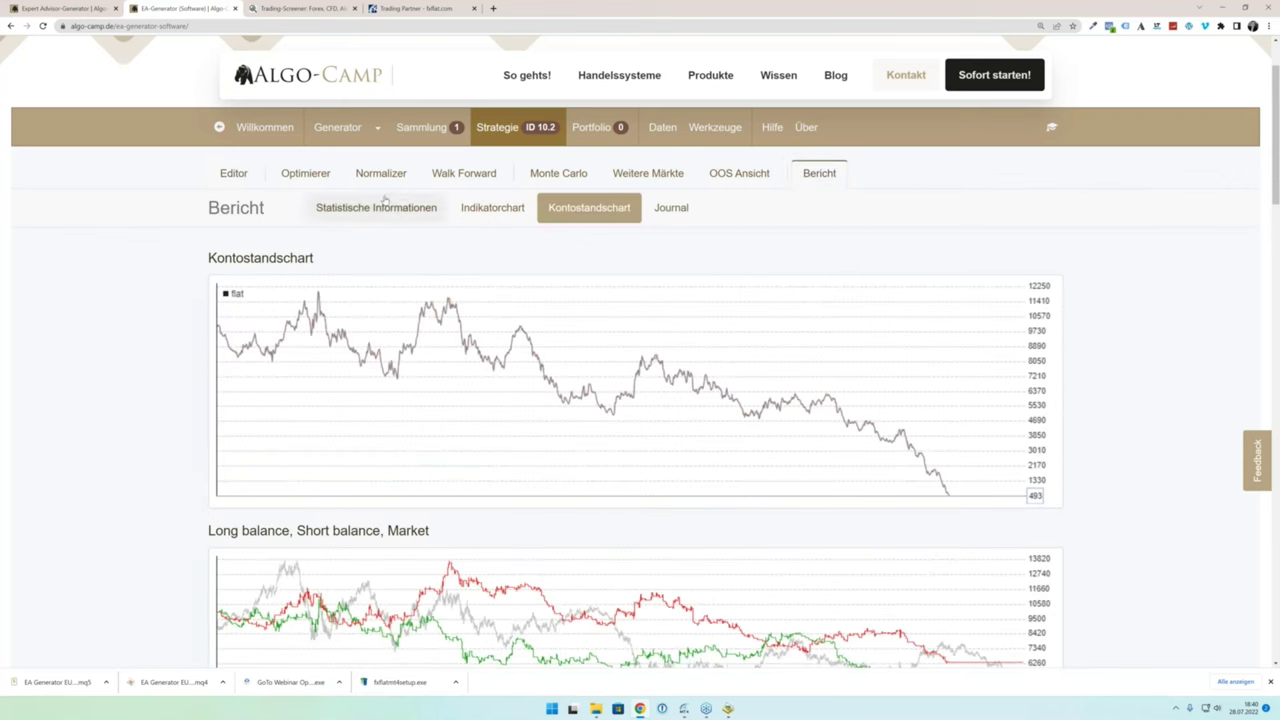
Step: Open the strategy optimizer and include Stop-Loss and Take profit among the parameters it optimizes
{"action": "left_click", "coordinate": [305, 174]}
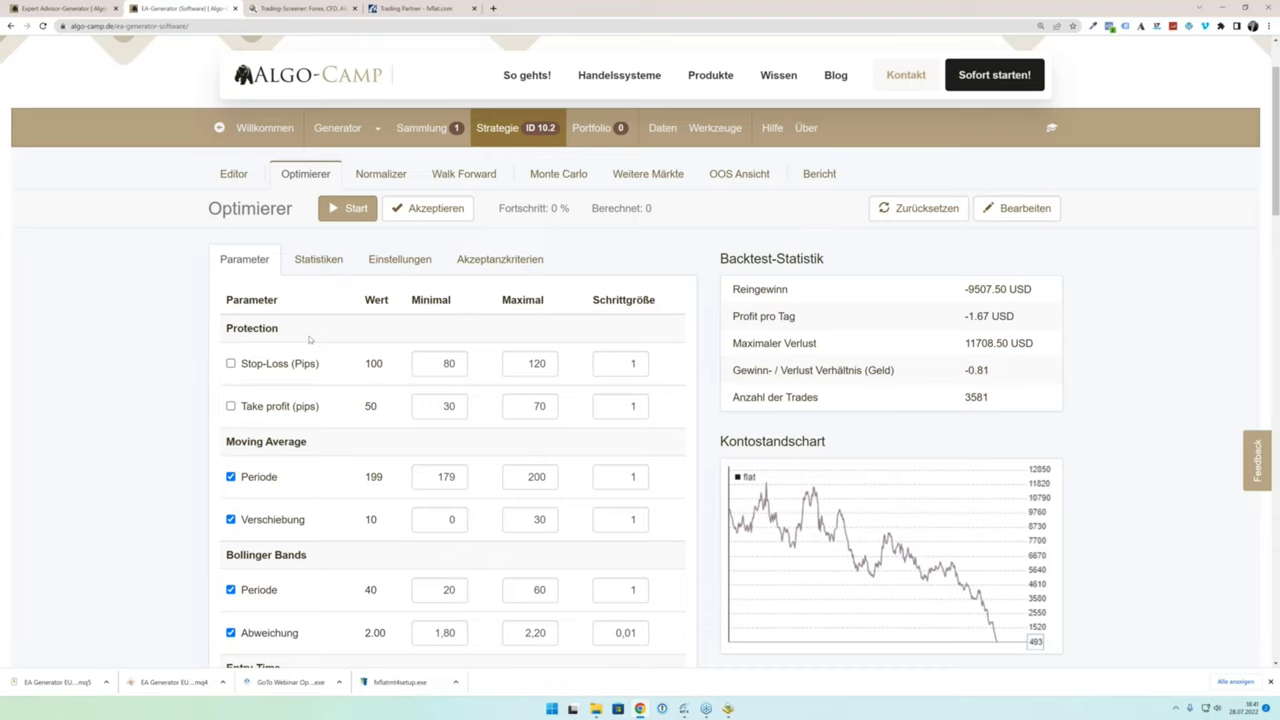
{"action": "scroll", "coordinate": [308, 338], "scroll_direction": "up", "scroll_amount": 1}
{"action": "scroll", "coordinate": [306, 337], "scroll_direction": "down", "scroll_amount": 2}
{"action": "left_click", "coordinate": [231, 264]}
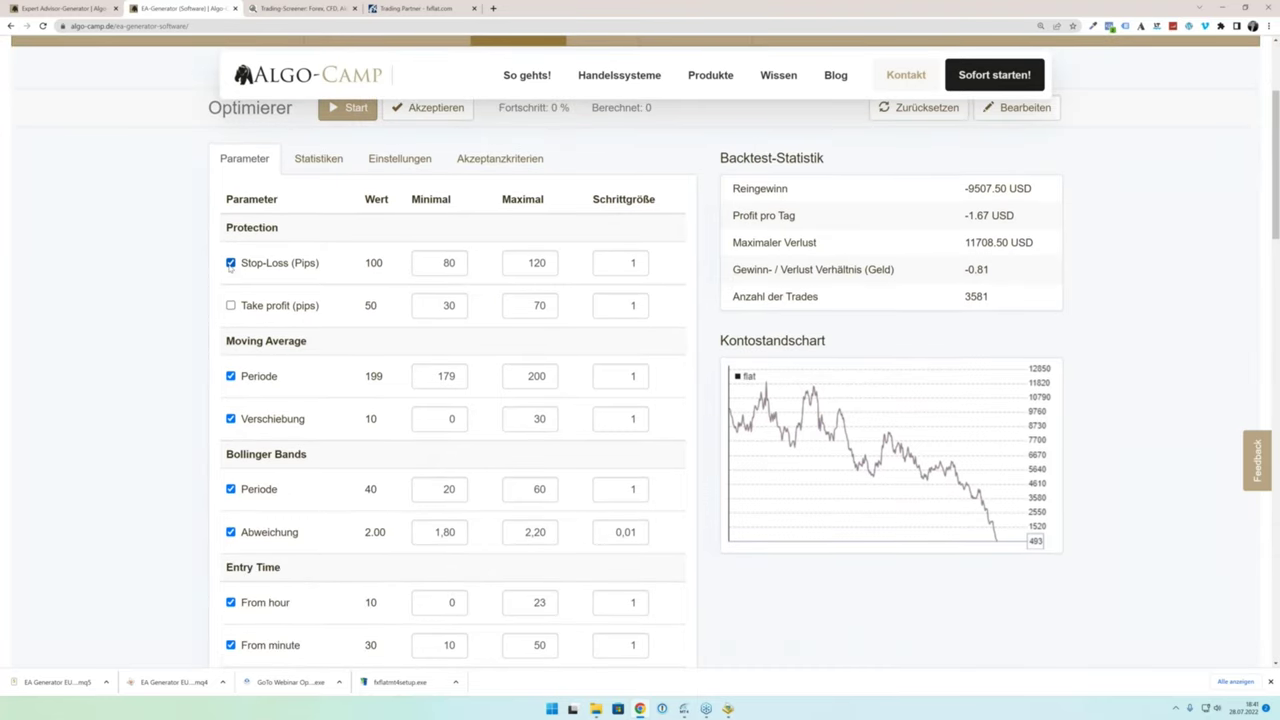
{"action": "left_click", "coordinate": [231, 306]}
Step: Set the optimization range for Stop-Loss to 50–180 pips and for Take profit to 25–100 pips
{"action": "double_click", "coordinate": [420, 267]}
{"action": "type", "text": "50"}
{"action": "double_click", "coordinate": [527, 265]}
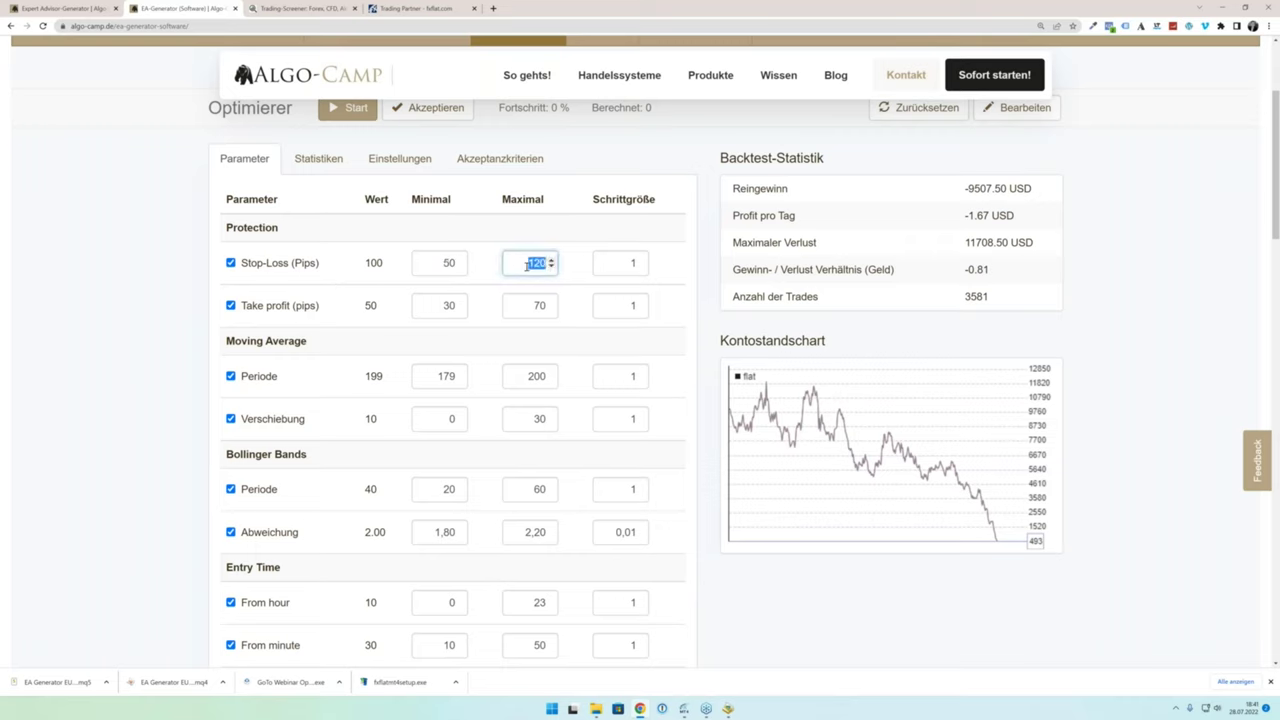
{"action": "type", "text": "180"}
{"action": "double_click", "coordinate": [448, 305]}
{"action": "type", "text": "25"}
{"action": "double_click", "coordinate": [512, 309]}
{"action": "type", "text": "100"}
{"action": "left_click", "coordinate": [534, 336]}
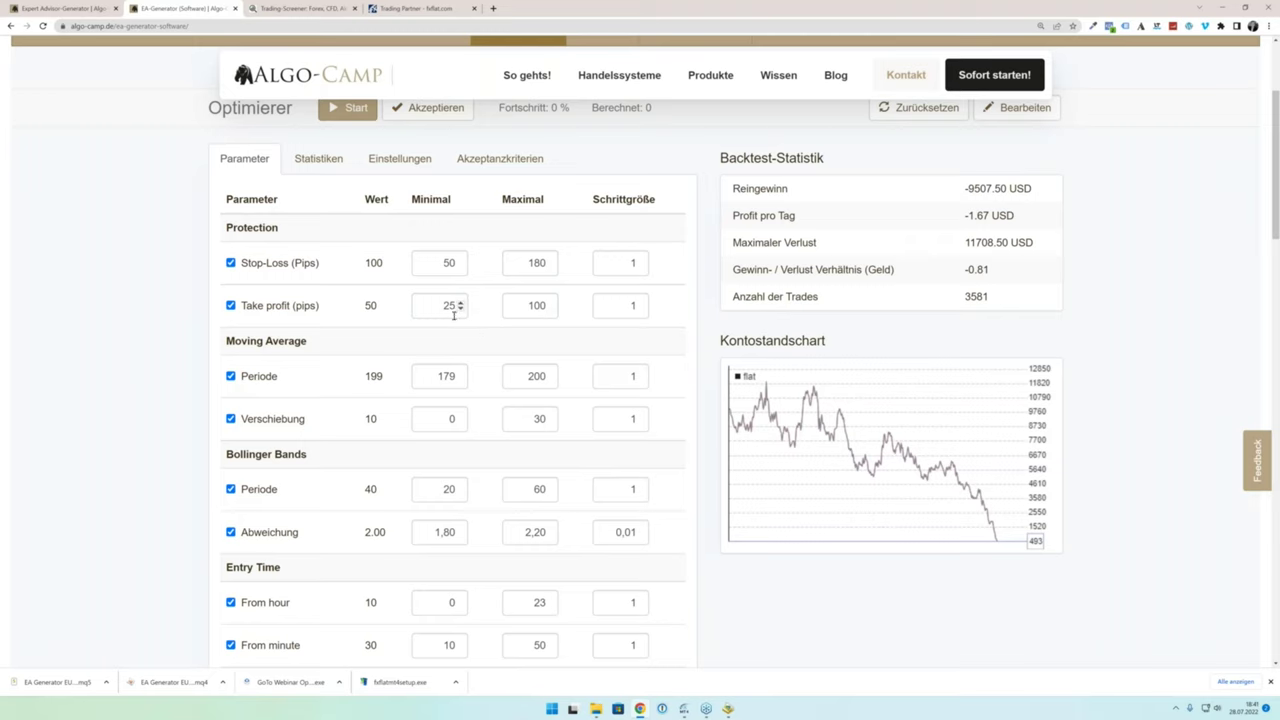
Step: Set the optimization step size to 2 for both Take profit and Stop-Loss
{"action": "double_click", "coordinate": [610, 306]}
{"action": "type", "text": "2"}
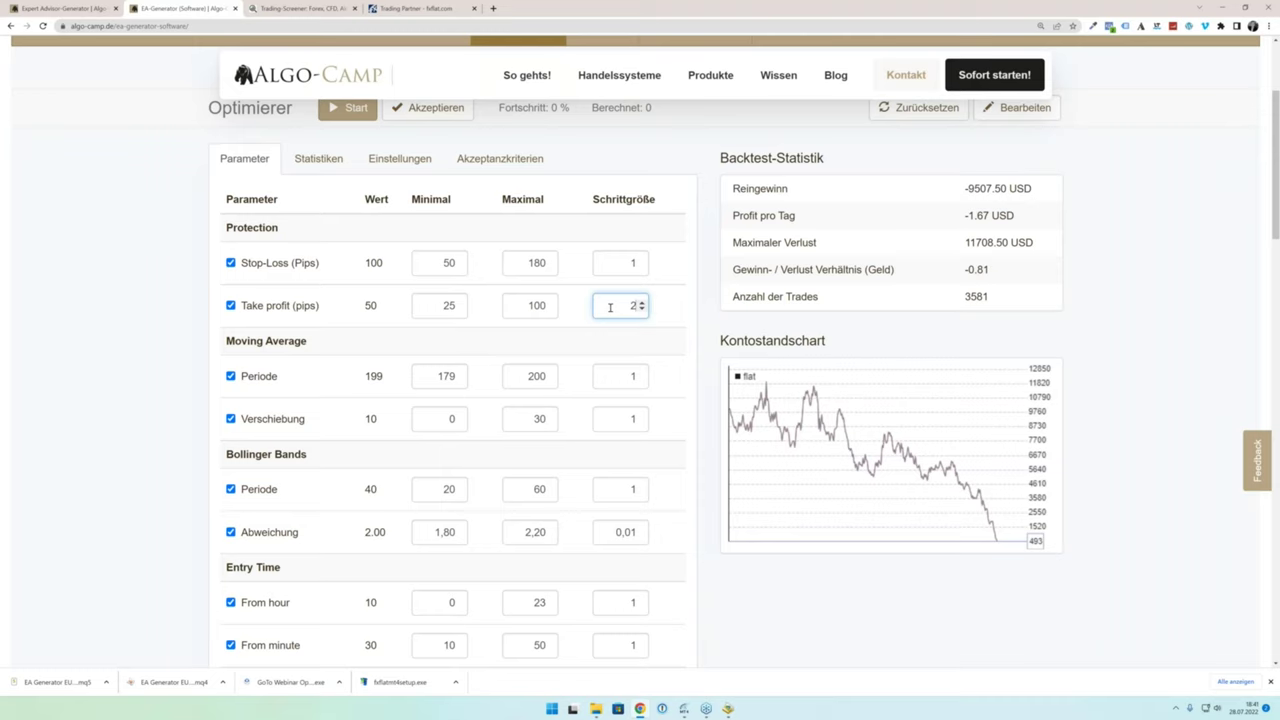
{"action": "double_click", "coordinate": [610, 272]}
{"action": "type", "text": "2"}
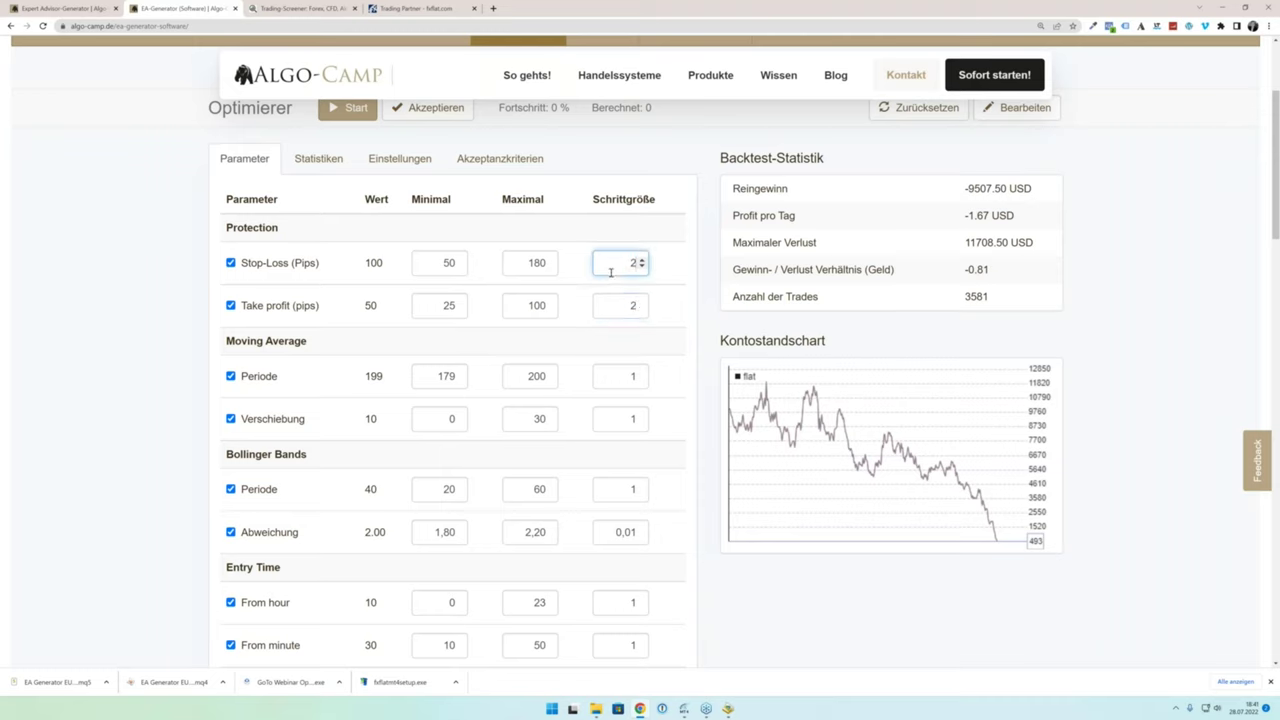
{"action": "left_click", "coordinate": [589, 337]}
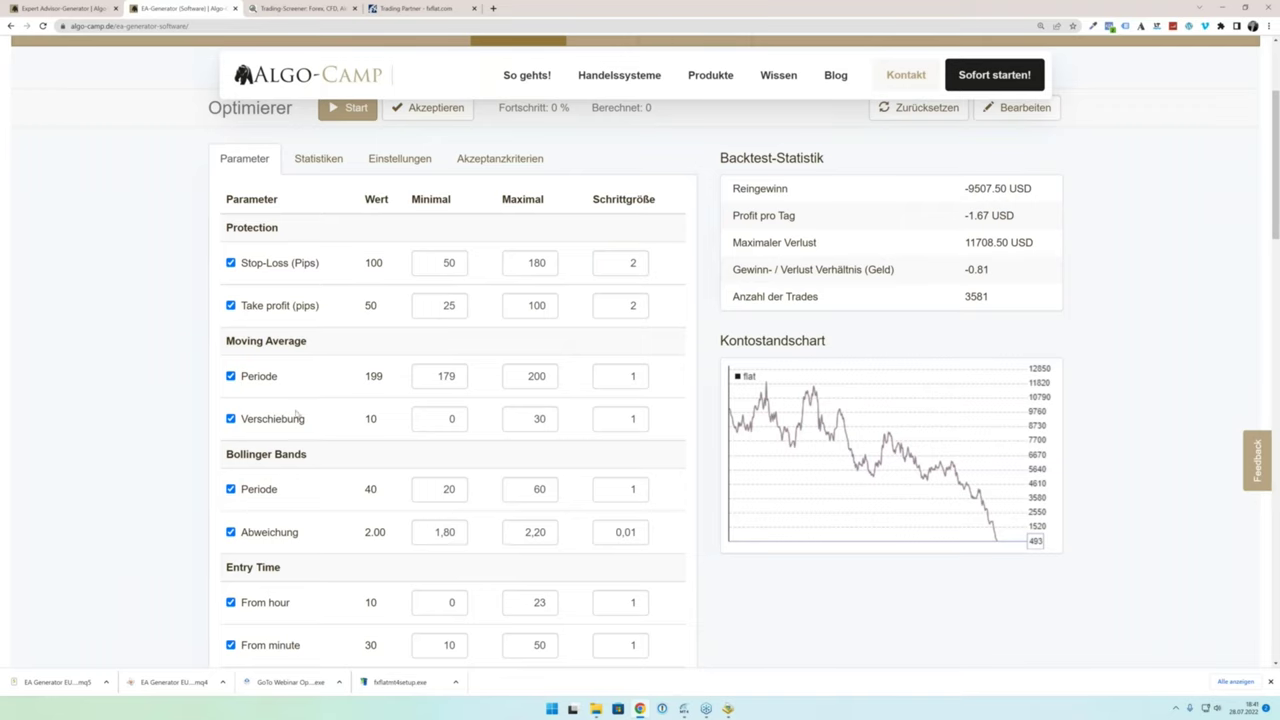
{"action": "scroll", "coordinate": [300, 400], "scroll_direction": "down", "scroll_amount": 2}
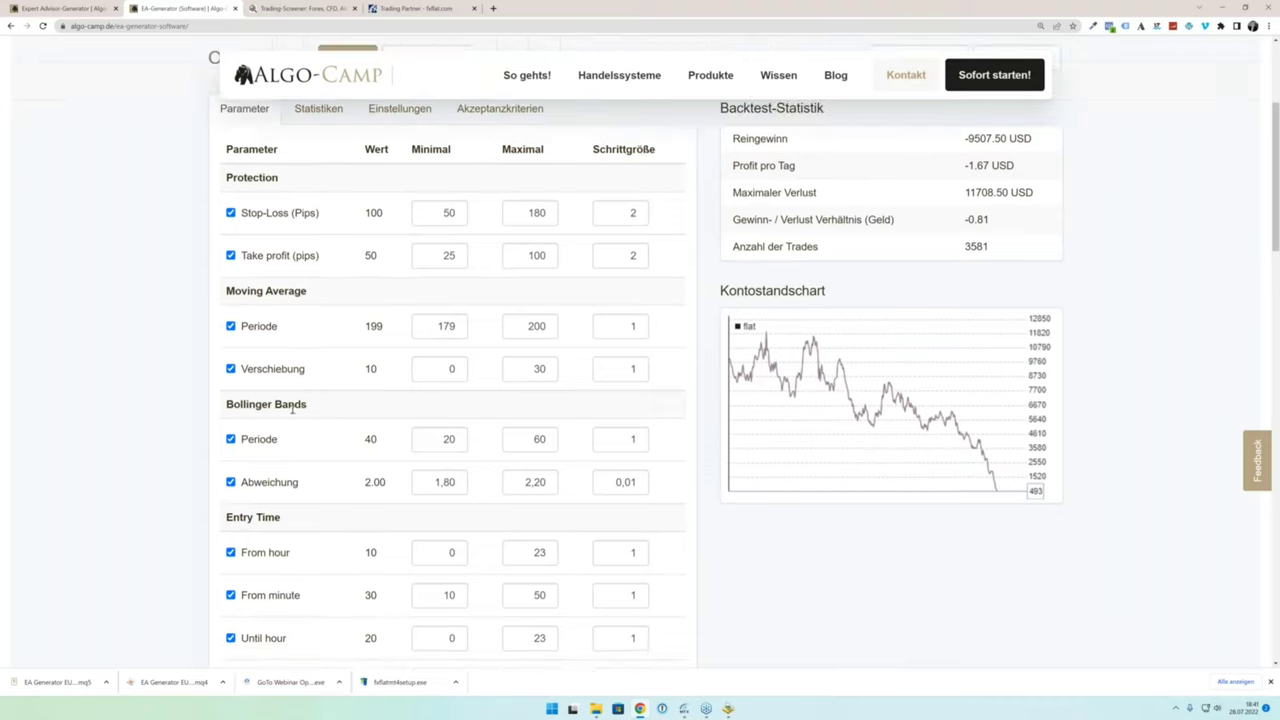
Step: Exclude the Entry Time parameters From hour, From minute, Until hour and Until minute from the optimization
{"action": "scroll", "coordinate": [272, 345], "scroll_direction": "down", "scroll_amount": 1}
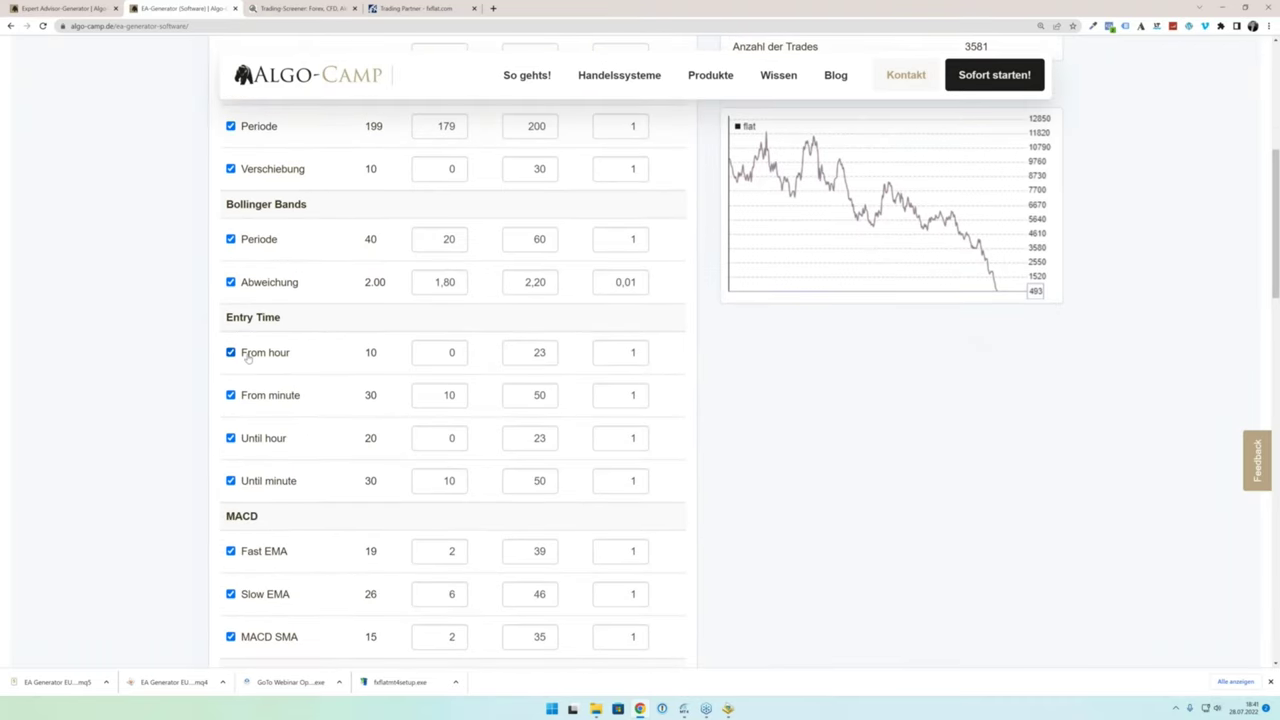
{"action": "left_click", "coordinate": [231, 352]}
{"action": "left_click", "coordinate": [231, 395]}
{"action": "left_click", "coordinate": [231, 438]}
{"action": "left_click", "coordinate": [231, 481]}
Step: Run the optimization with the custom Stop-Loss and Take profit ranges and check the parameter values and backtest statistics
{"action": "scroll", "coordinate": [283, 419], "scroll_direction": "down", "scroll_amount": 2}
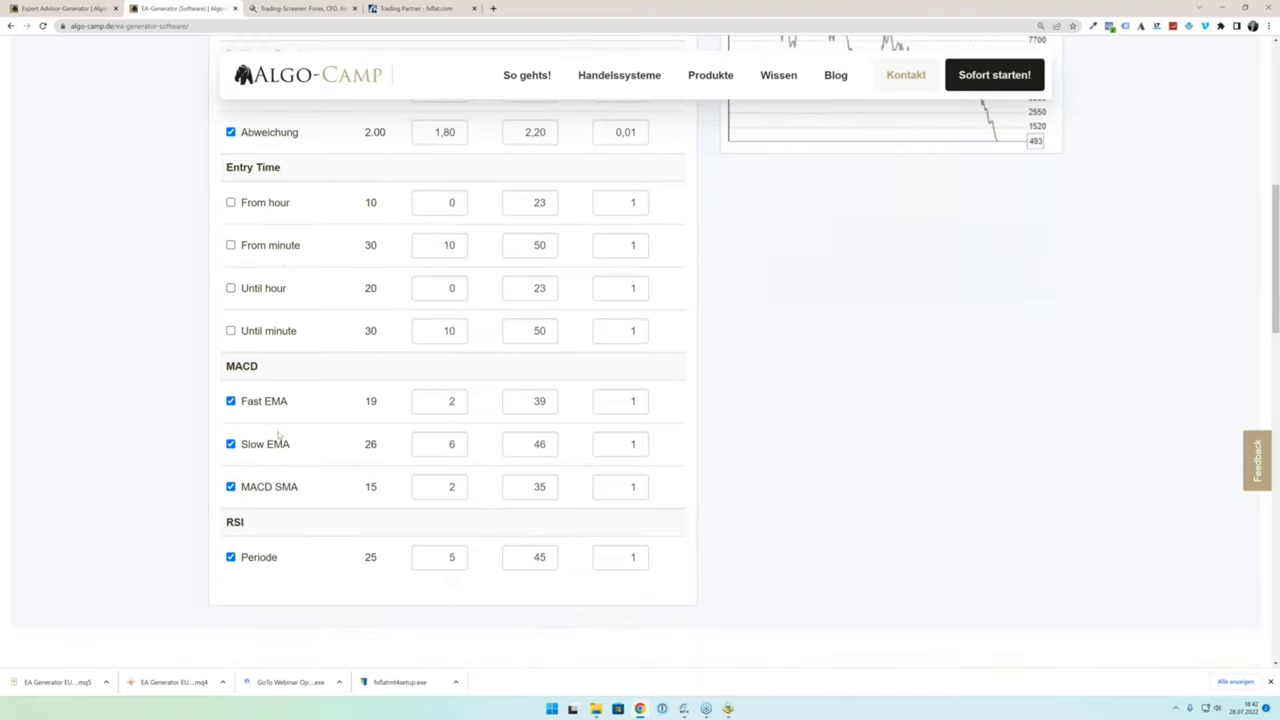
{"action": "scroll", "coordinate": [411, 492], "scroll_direction": "up", "scroll_amount": 1}
{"action": "scroll", "coordinate": [411, 492], "scroll_direction": "up", "scroll_amount": 5}
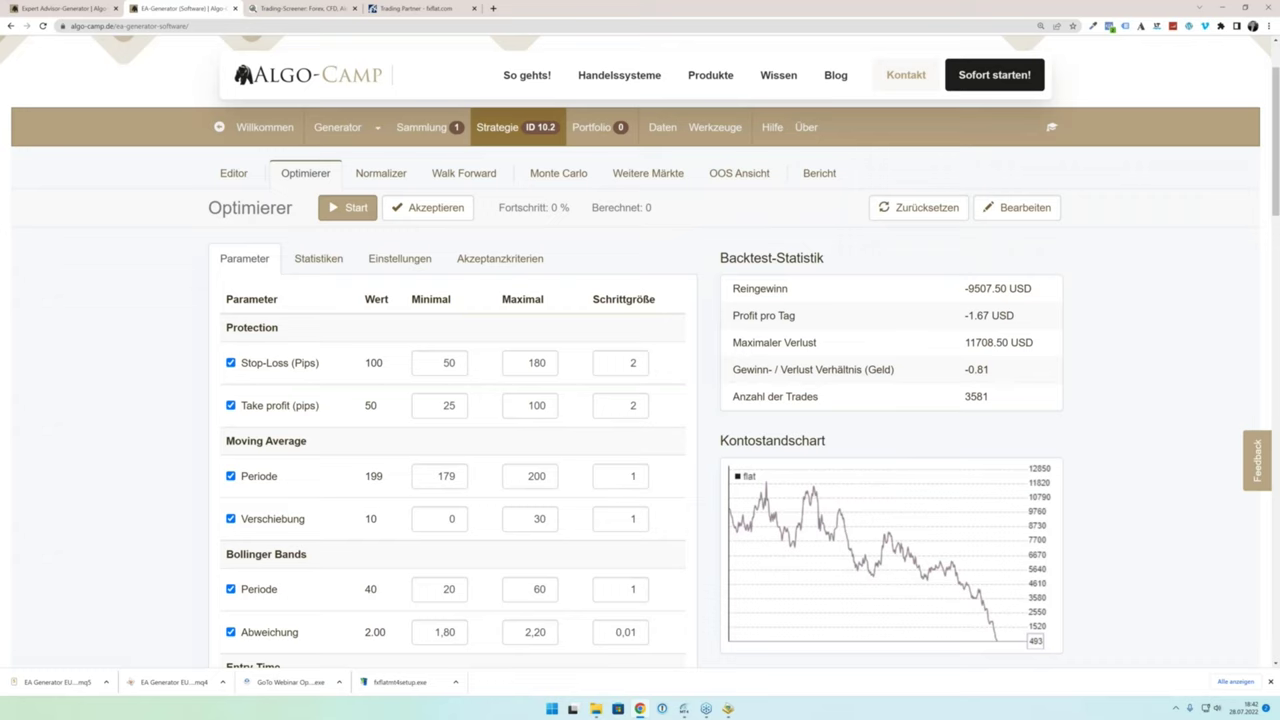
{"action": "left_click", "coordinate": [348, 218]}
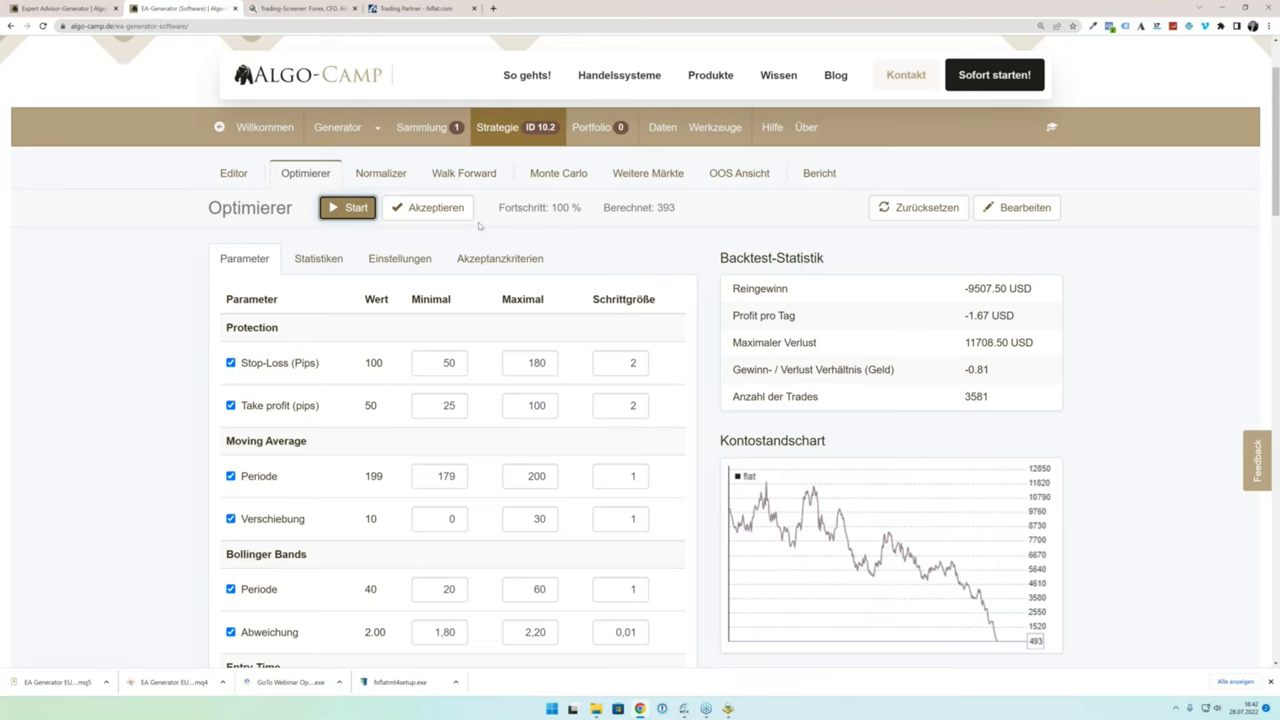
{"action": "scroll", "coordinate": [495, 226], "scroll_direction": "up", "scroll_amount": 1}
{"action": "scroll", "coordinate": [520, 228], "scroll_direction": "down", "scroll_amount": 1}
{"action": "scroll", "coordinate": [530, 335], "scroll_direction": "up", "scroll_amount": 2}
{"action": "scroll", "coordinate": [495, 380], "scroll_direction": "down", "scroll_amount": 3}
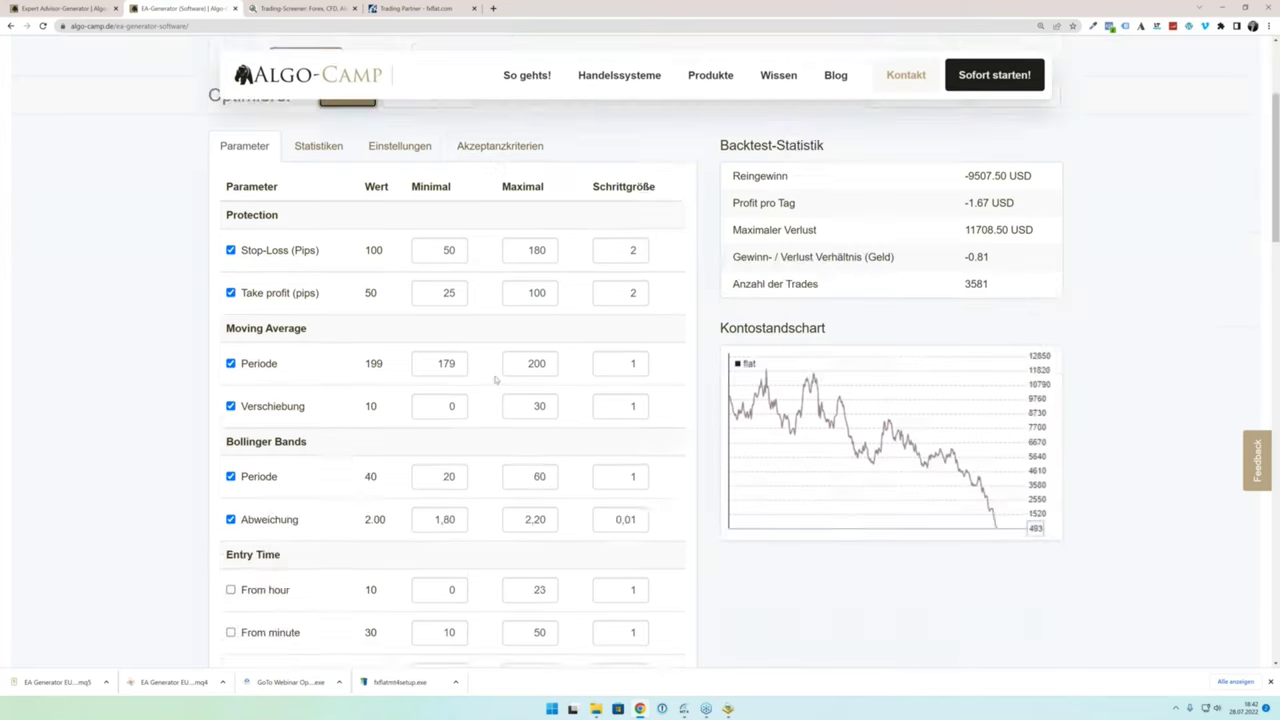
{"action": "scroll", "coordinate": [495, 380], "scroll_direction": "down", "scroll_amount": 3}
{"action": "scroll", "coordinate": [495, 378], "scroll_direction": "up", "scroll_amount": 4}
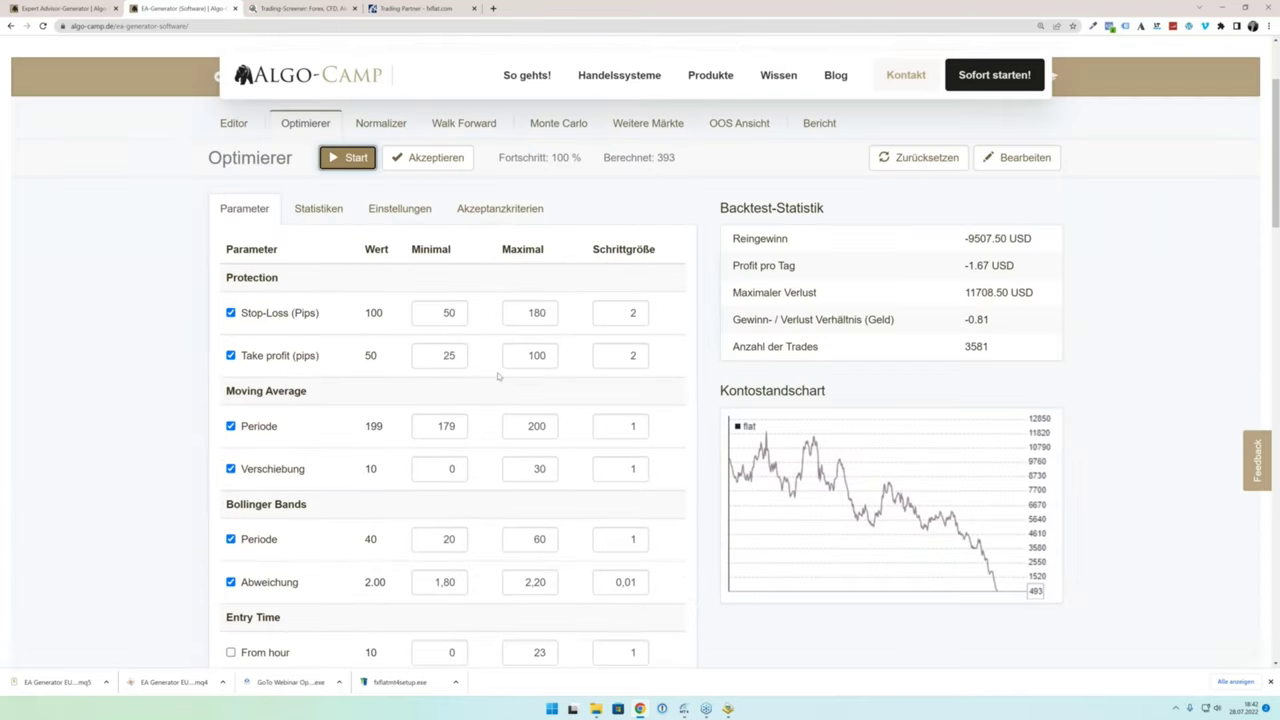
Step: Reload the strategy via the collection, reopen the optimizer and run the optimization with its default parameter selection and ranges
{"action": "scroll", "coordinate": [498, 376], "scroll_direction": "up", "scroll_amount": 3}
{"action": "left_click", "coordinate": [421, 227]}
{"action": "left_click", "coordinate": [505, 227]}
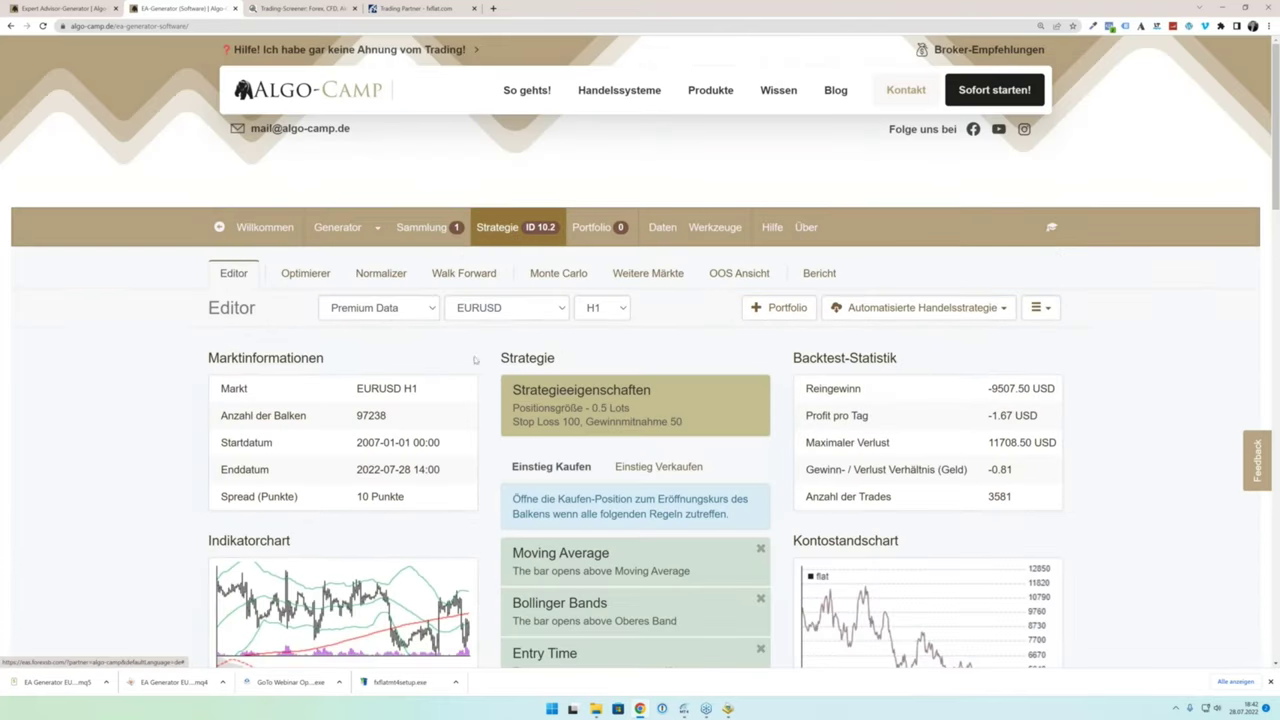
{"action": "left_click", "coordinate": [305, 274]}
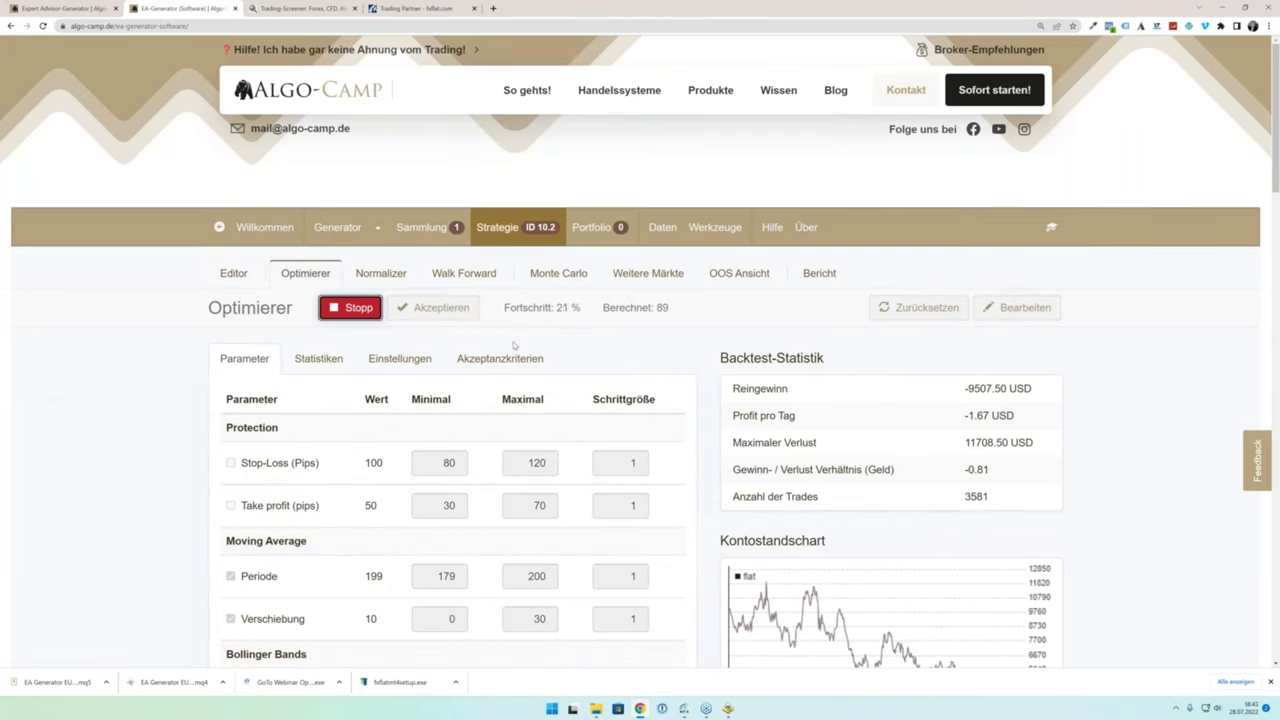
{"action": "scroll", "coordinate": [515, 346], "scroll_direction": "down", "scroll_amount": 1}
{"action": "scroll", "coordinate": [515, 346], "scroll_direction": "down", "scroll_amount": 1}
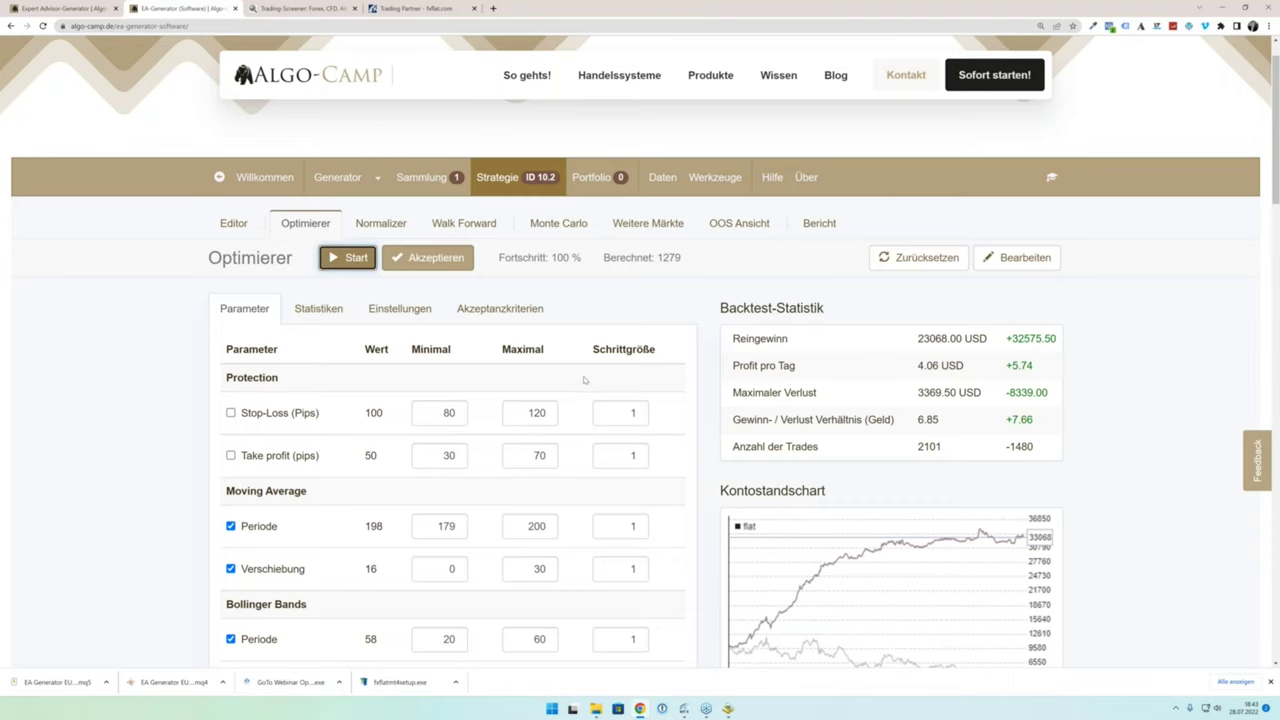
Step: Compare the optimized balance curve with the original one and accept the optimized parameters
{"action": "scroll", "coordinate": [700, 385], "scroll_direction": "down", "scroll_amount": 2}
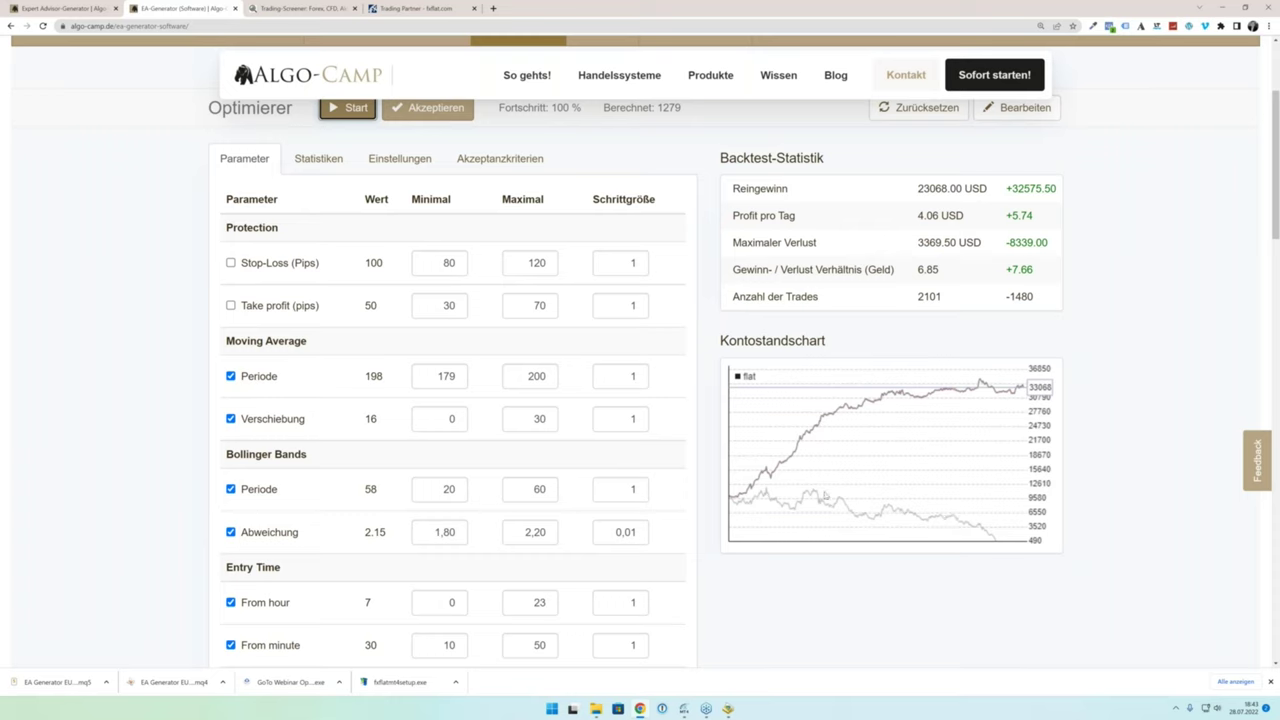
{"action": "scroll", "coordinate": [951, 377], "scroll_direction": "up", "scroll_amount": 2}
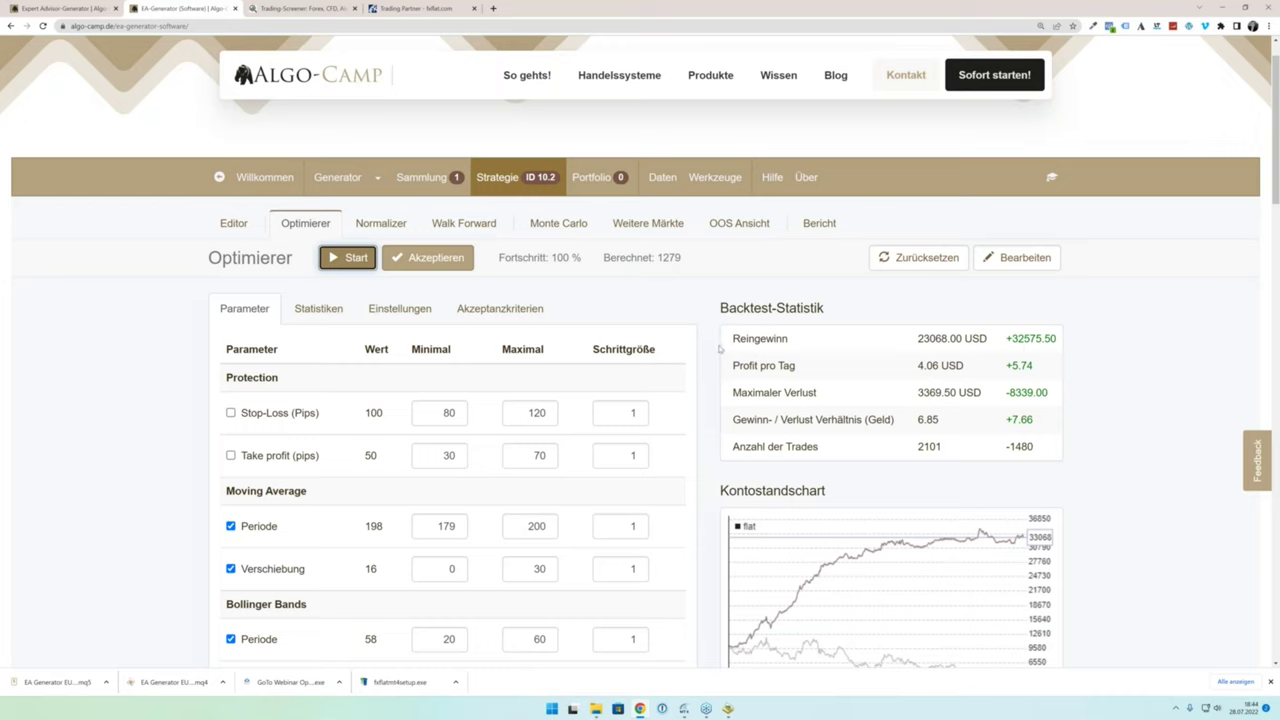
{"action": "scroll", "coordinate": [719, 348], "scroll_direction": "down", "scroll_amount": 1}
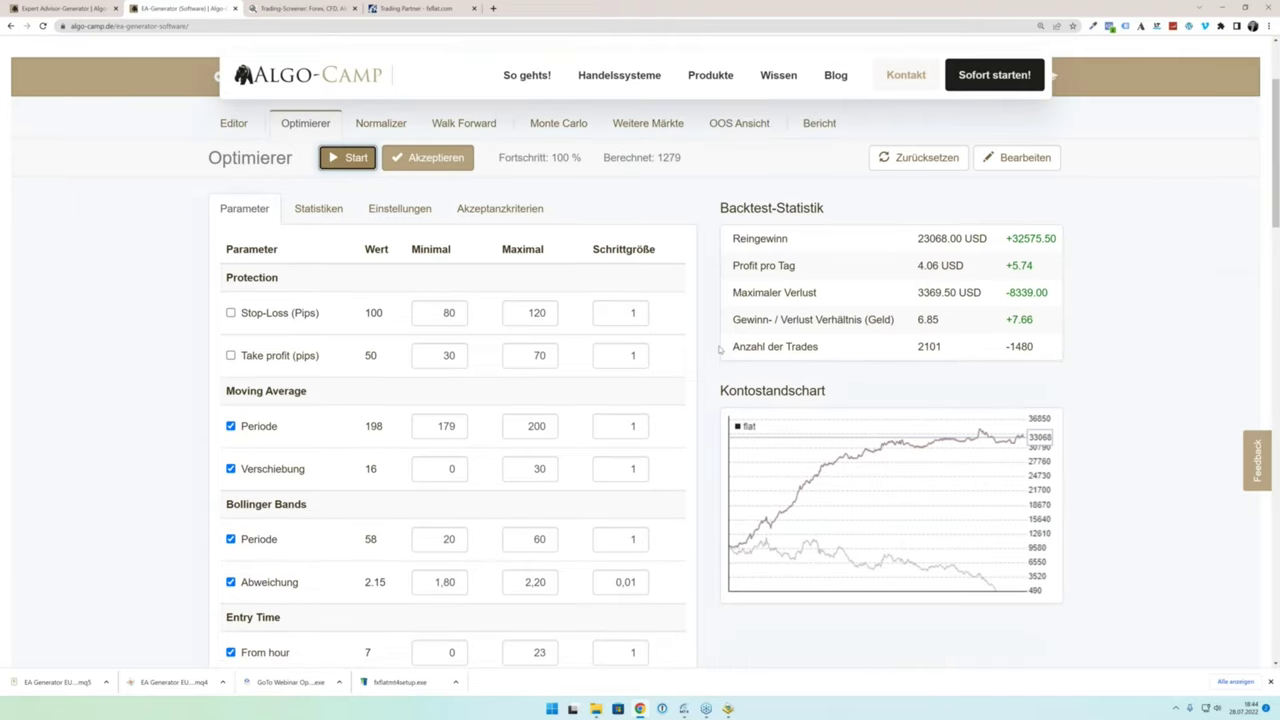
{"action": "left_click", "coordinate": [457, 163]}
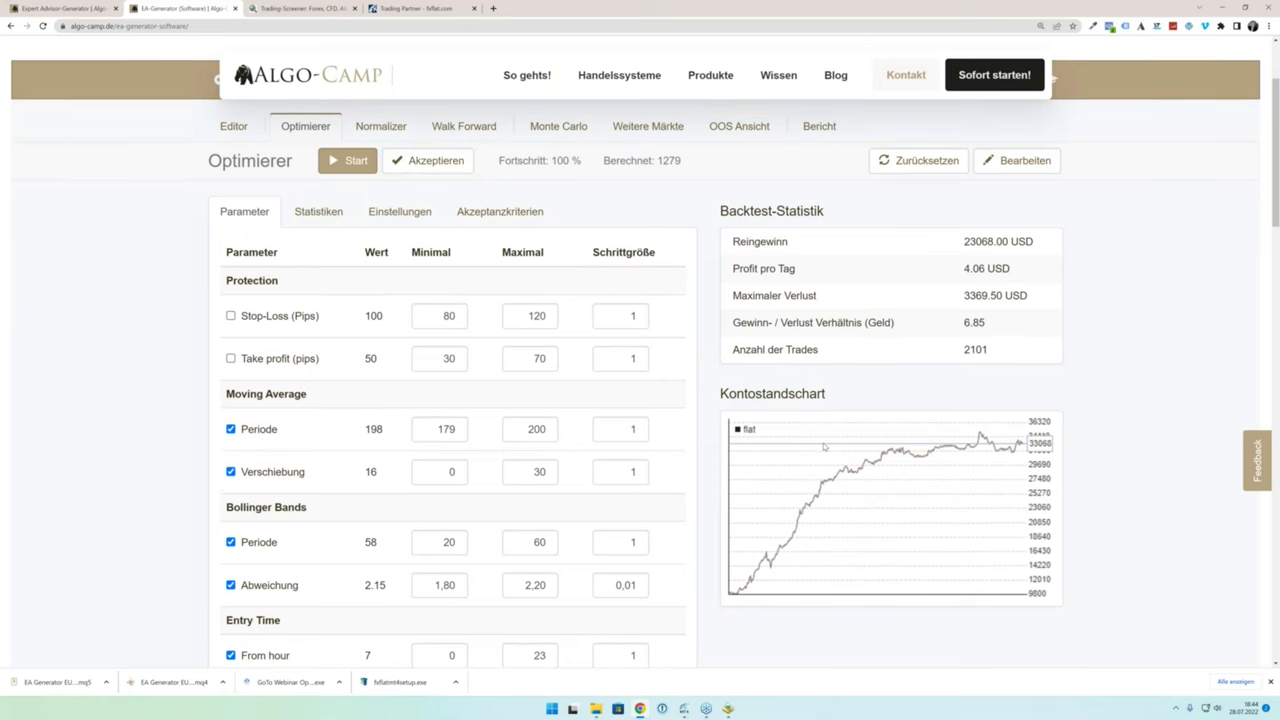
Step: Check the optimized strategy's out-of-sample view and examine the account balance and drawdown charts in its report
{"action": "scroll", "coordinate": [447, 230], "scroll_direction": "up", "scroll_amount": 2}
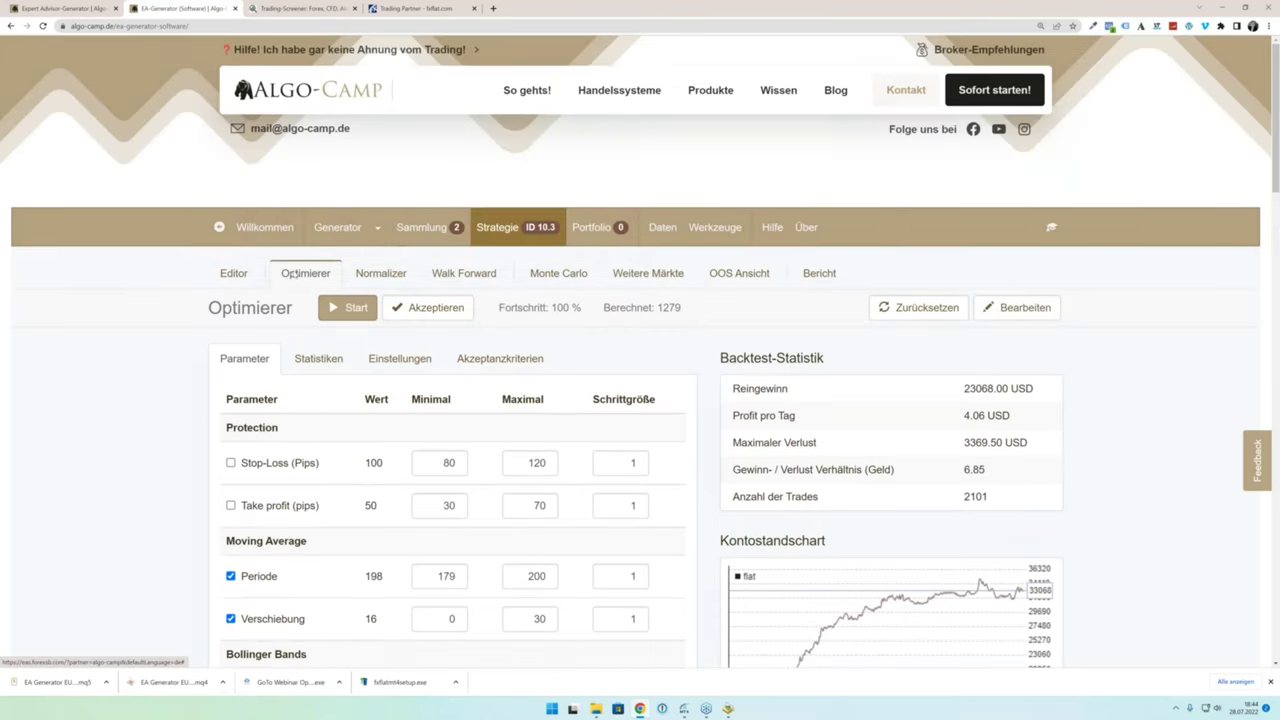
{"action": "left_click", "coordinate": [739, 275]}
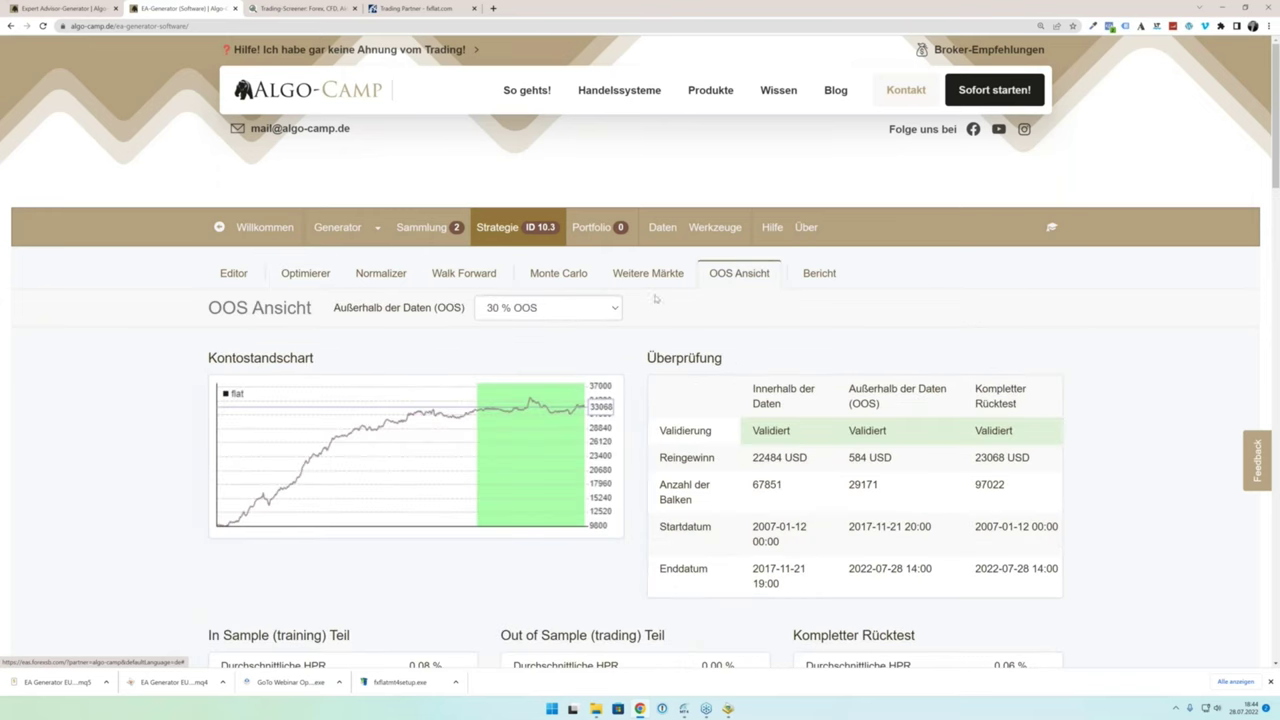
{"action": "left_click", "coordinate": [819, 273]}
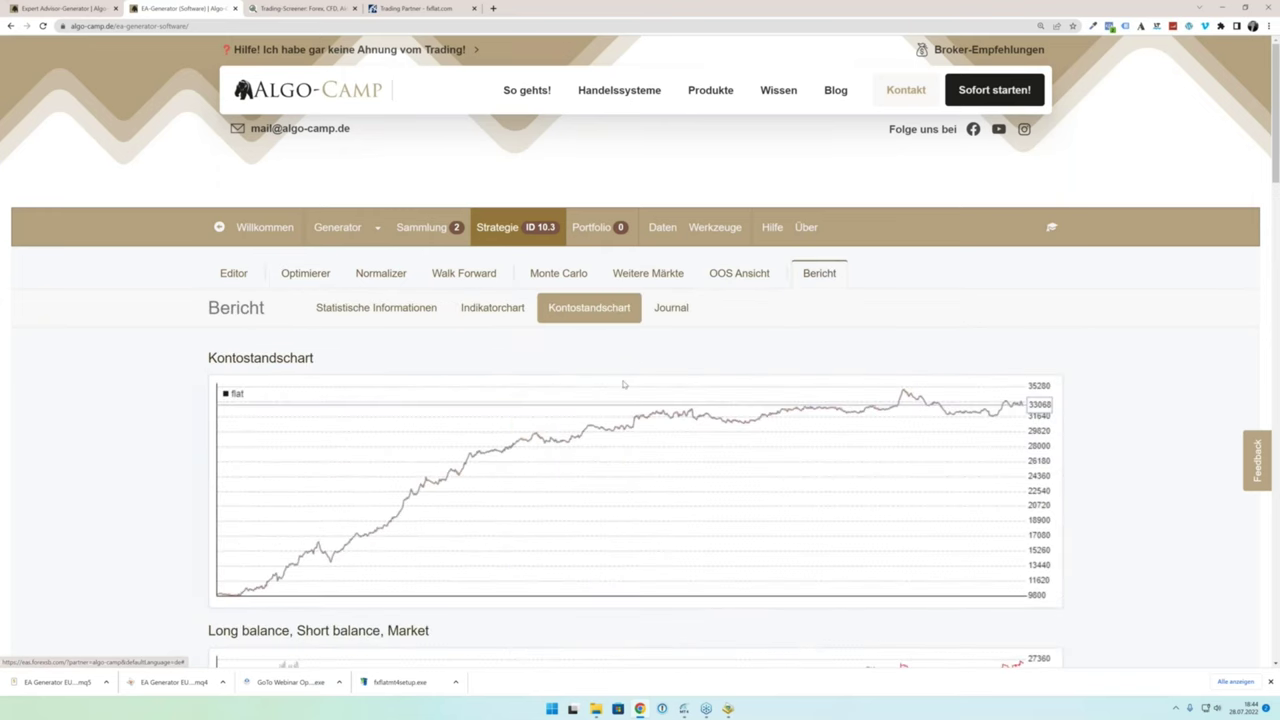
{"action": "scroll", "coordinate": [623, 383], "scroll_direction": "down", "scroll_amount": 4}
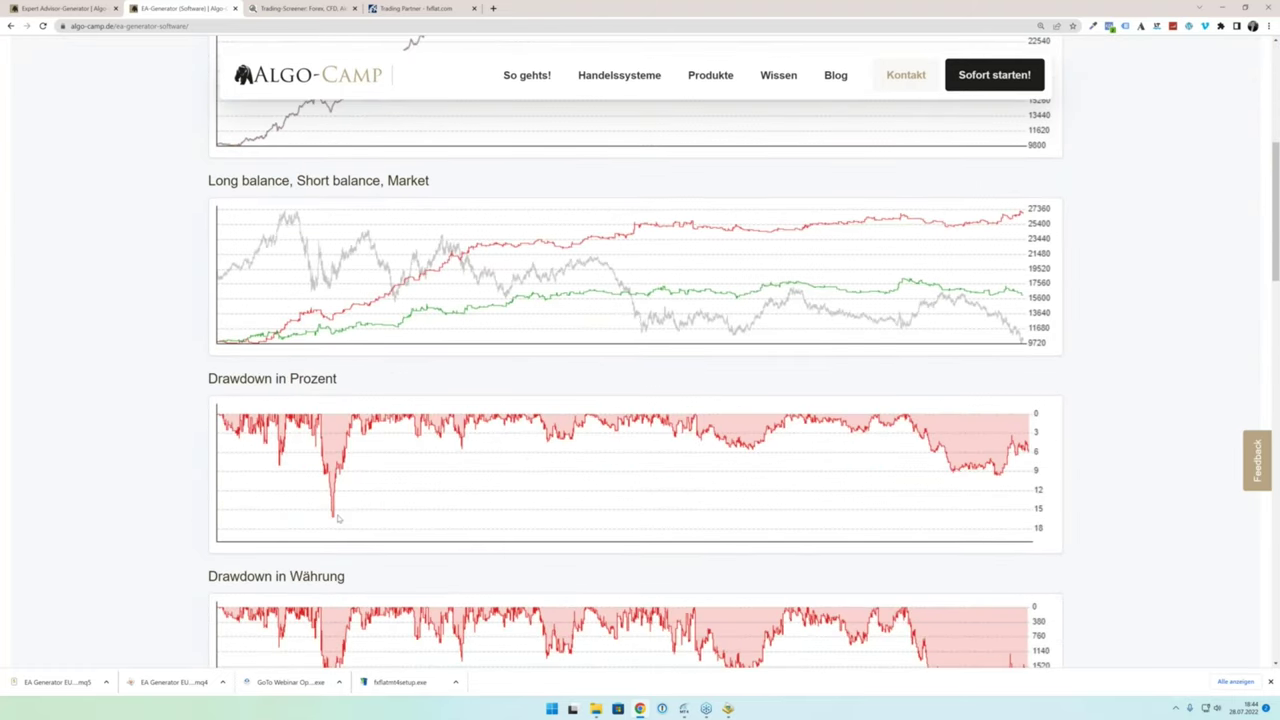
{"action": "scroll", "coordinate": [341, 520], "scroll_direction": "up", "scroll_amount": 1}
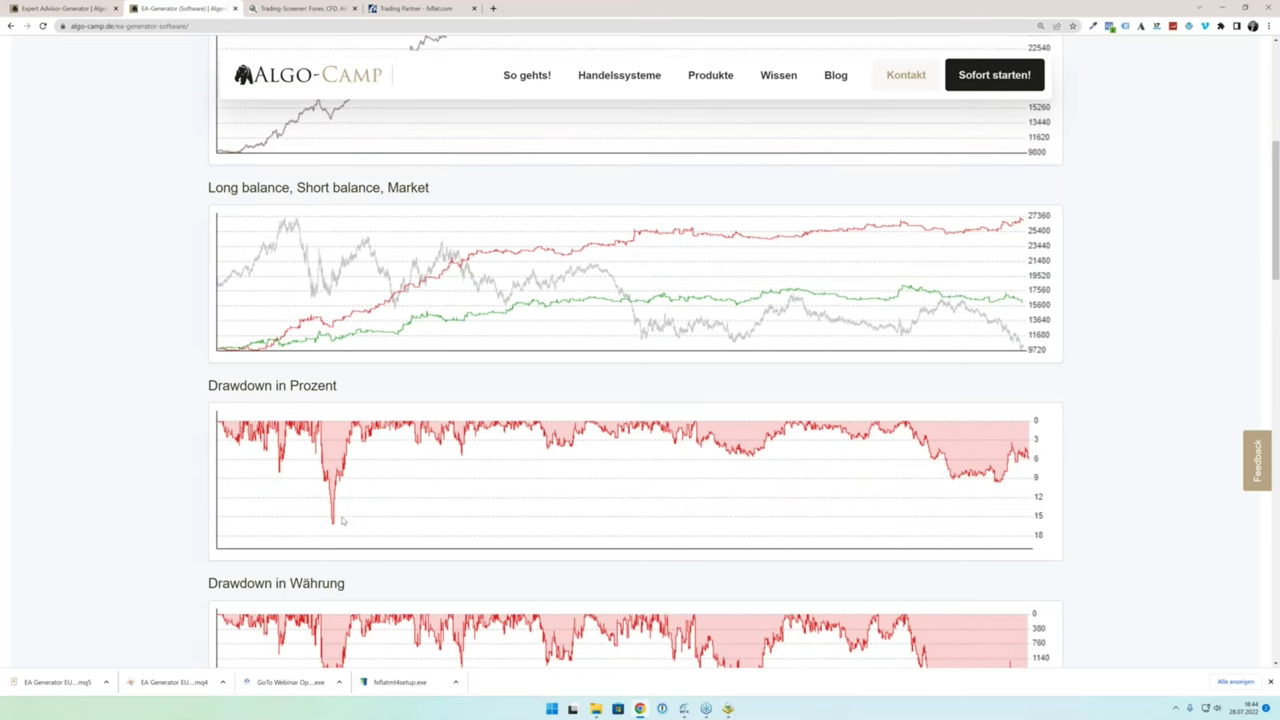
{"action": "scroll", "coordinate": [341, 520], "scroll_direction": "up", "scroll_amount": 1}
{"action": "scroll", "coordinate": [354, 523], "scroll_direction": "down", "scroll_amount": 6}
{"action": "scroll", "coordinate": [357, 527], "scroll_direction": "up", "scroll_amount": 6}
{"action": "scroll", "coordinate": [357, 527], "scroll_direction": "up", "scroll_amount": 4}
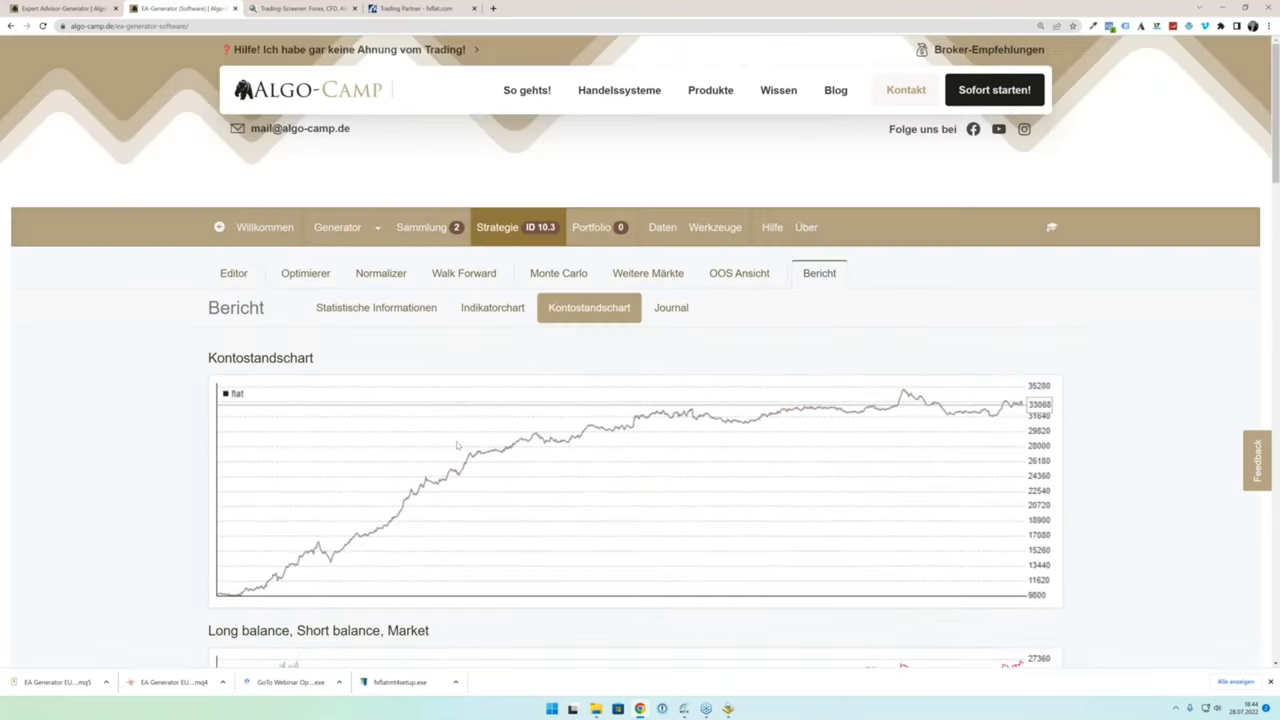
Step: Return to the strategy editor and view the MT4 and MT5 export options for the automated trading strategy
{"action": "left_click", "coordinate": [236, 274]}
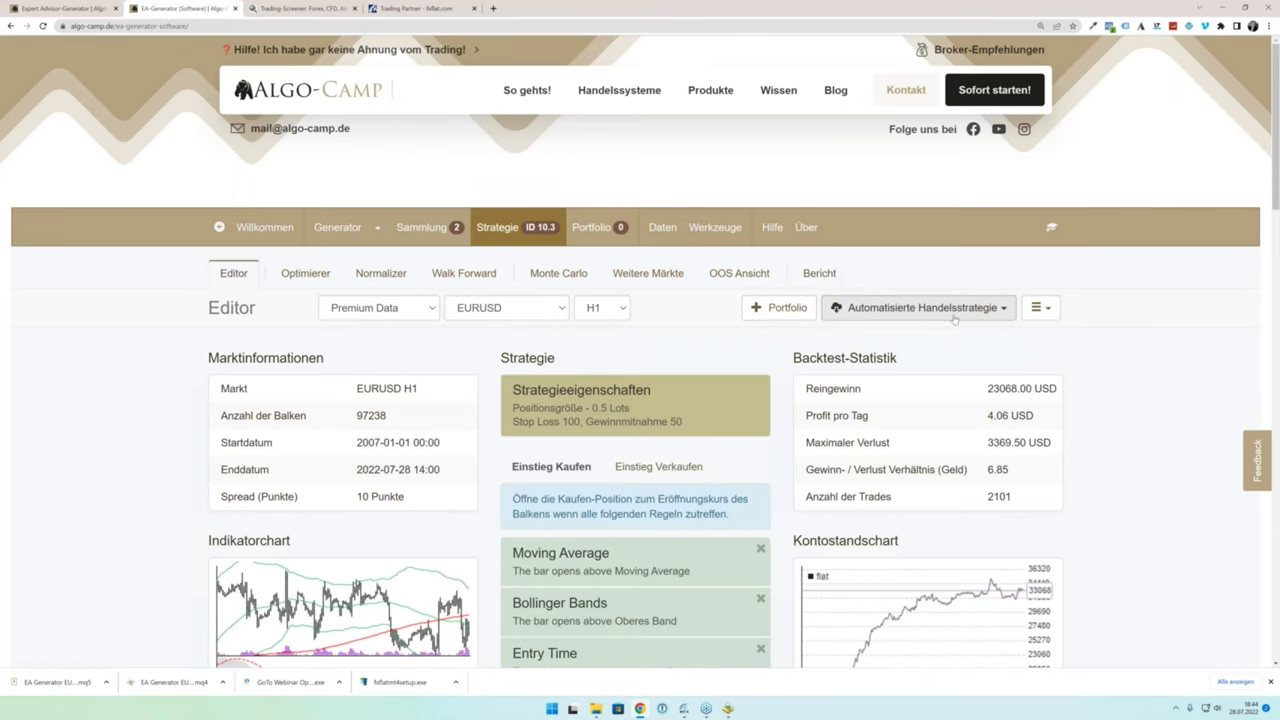
{"action": "left_click", "coordinate": [995, 308]}
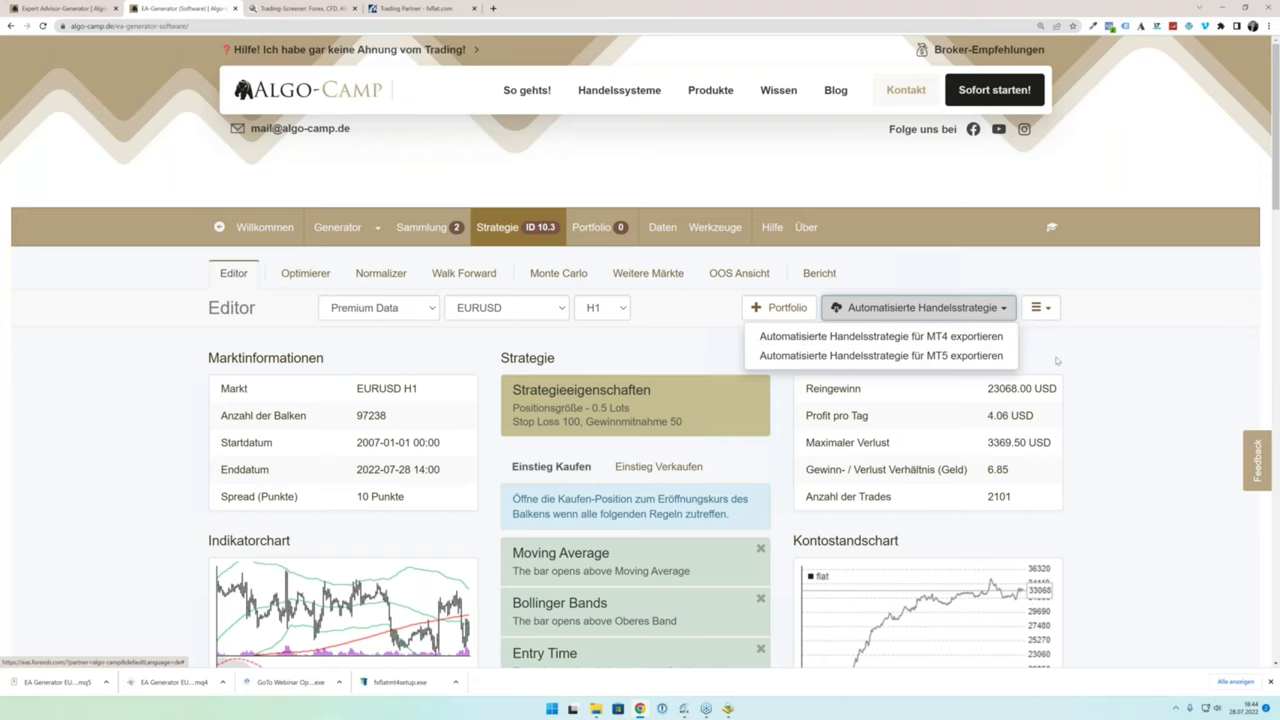
{"action": "left_click", "coordinate": [888, 397]}
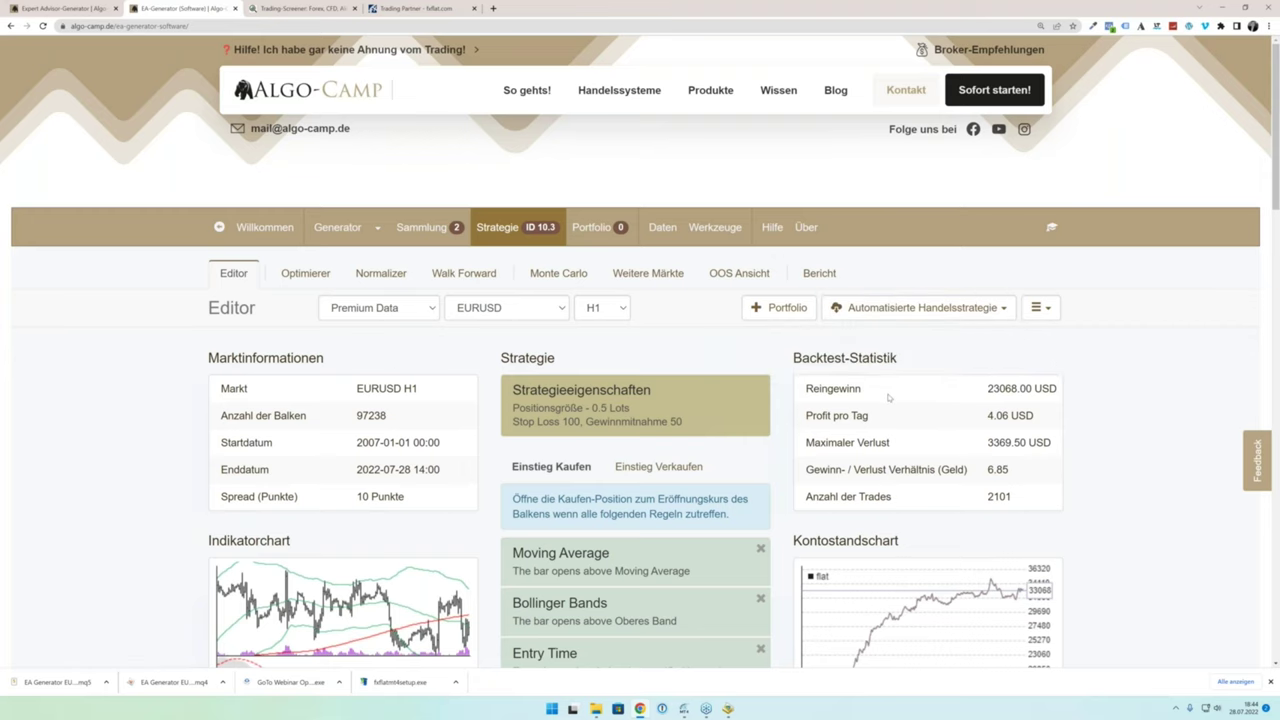
Step: Set the Moving Average entry rule's period to 195 and accept the change
{"action": "scroll", "coordinate": [820, 426], "scroll_direction": "down", "scroll_amount": 2}
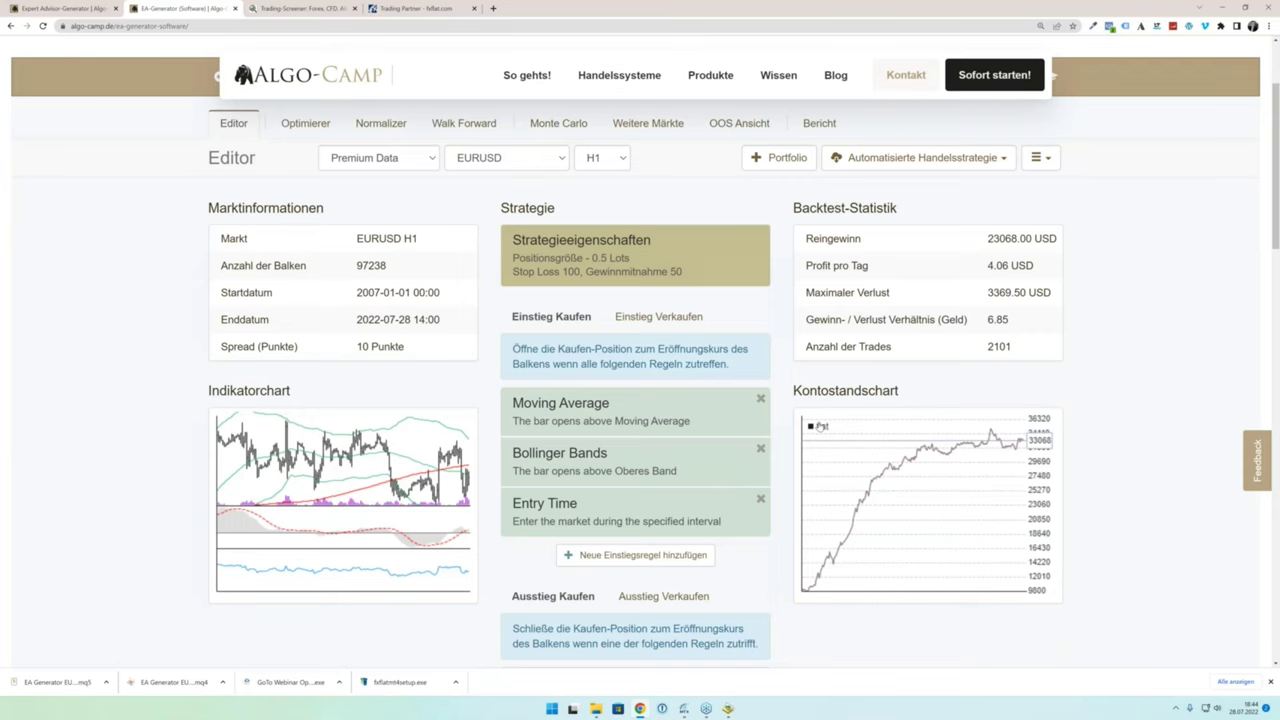
{"action": "left_click", "coordinate": [663, 415]}
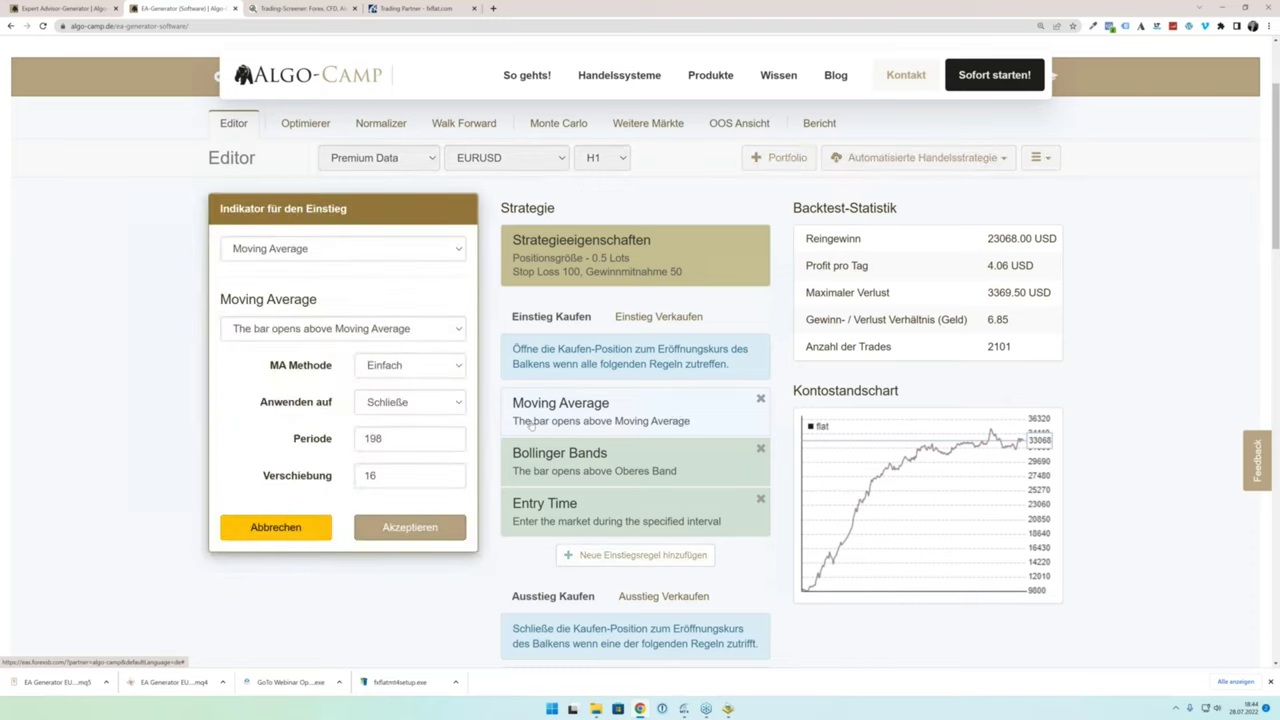
{"action": "left_click", "coordinate": [450, 442]}
{"action": "left_click", "coordinate": [450, 442]}
{"action": "left_click", "coordinate": [450, 442]}
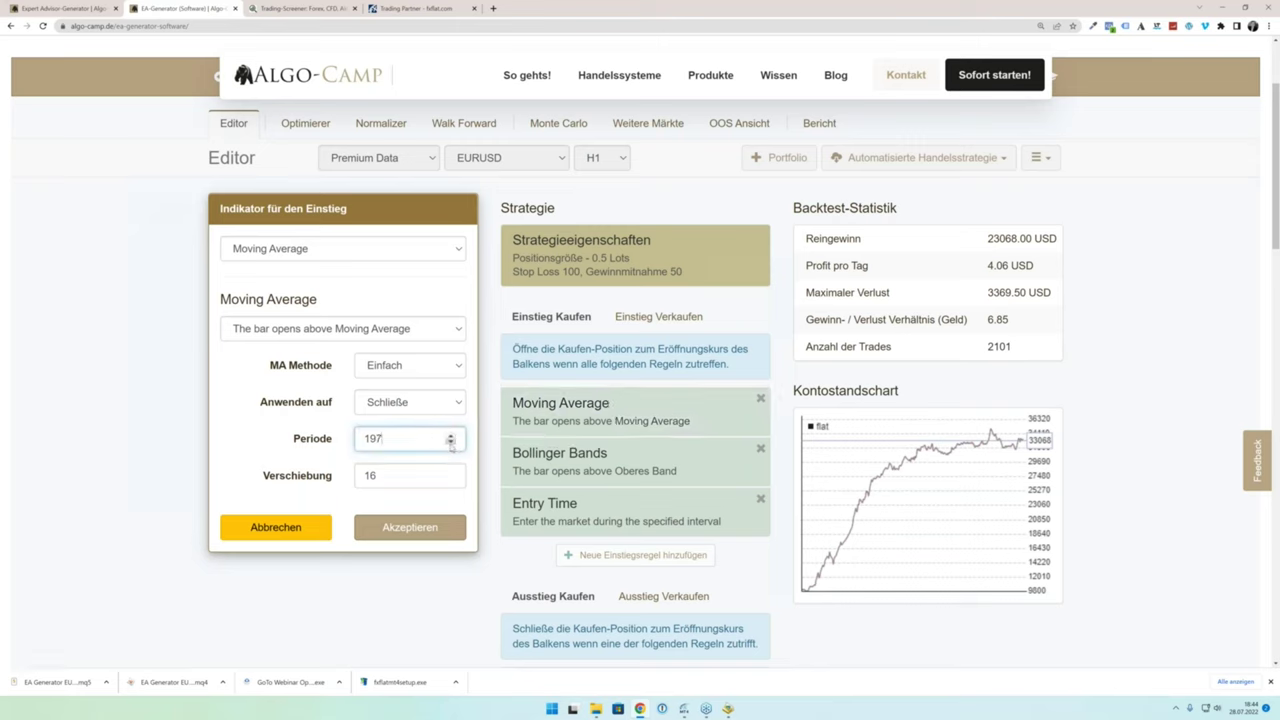
{"action": "left_click", "coordinate": [432, 525]}
Step: Set the Entry Time rule's Until hour to 17 and accept the change
{"action": "left_click", "coordinate": [600, 510]}
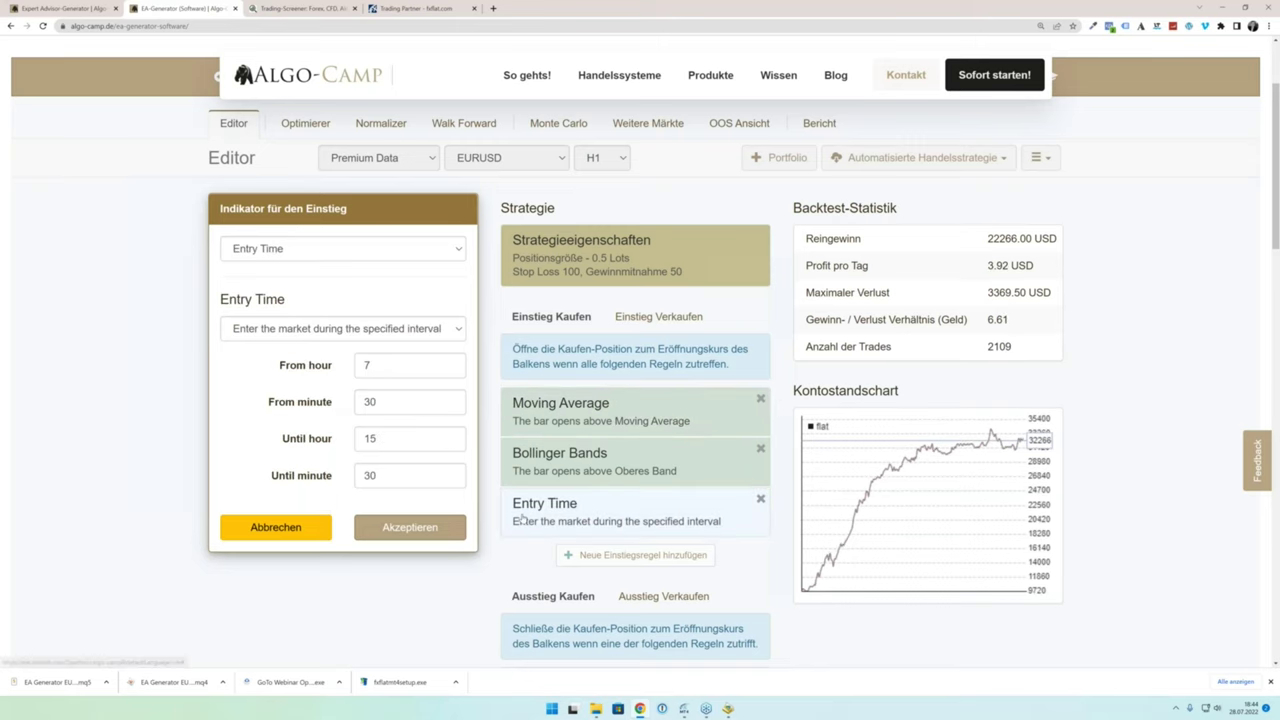
{"action": "left_click", "coordinate": [450, 435]}
{"action": "left_click", "coordinate": [450, 435]}
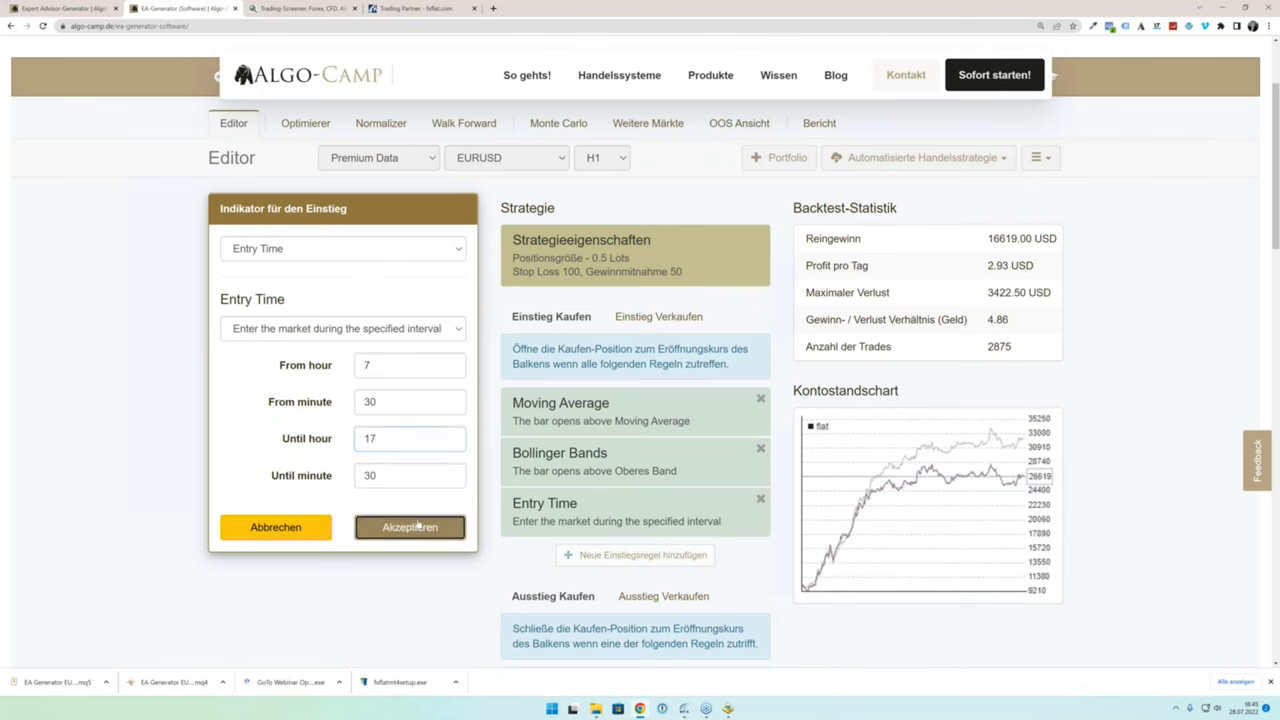
{"action": "left_click", "coordinate": [417, 526]}
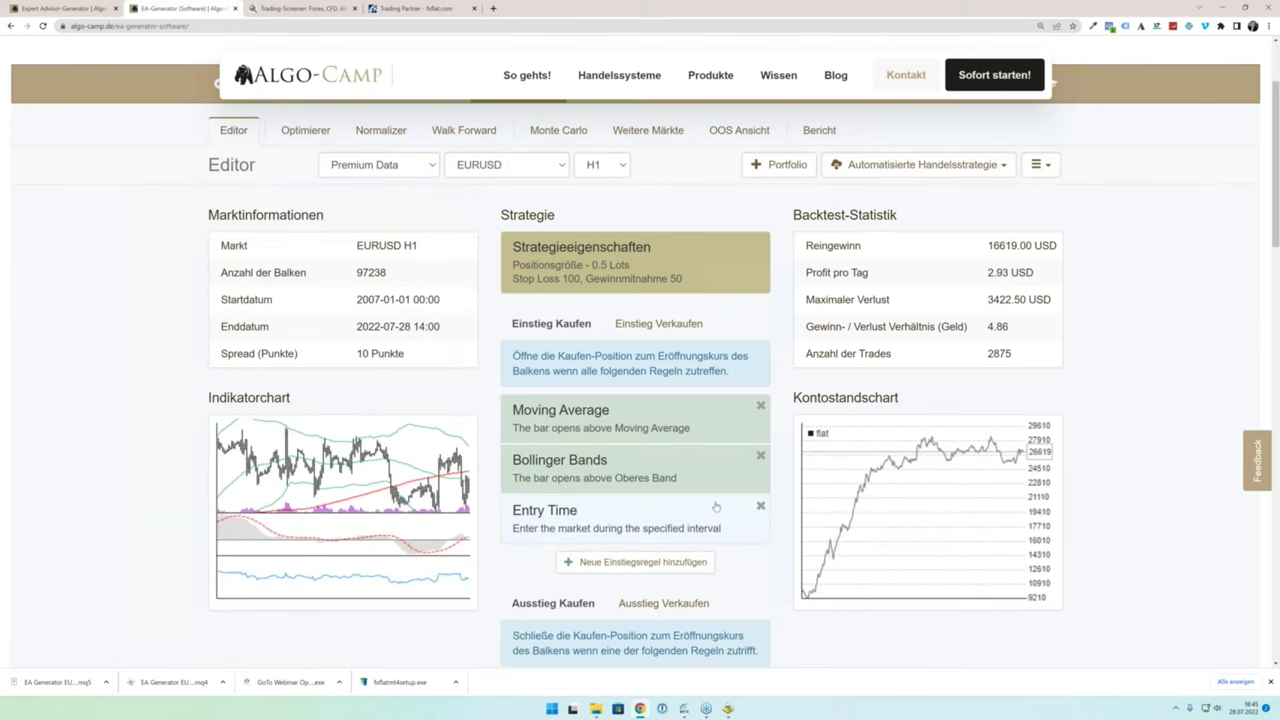
Step: Test the modified strategy on the further markets EURUSD, AUDUSD, GBPUSD, NZDUSD, EURAUD and EURCAD on H1
{"action": "scroll", "coordinate": [690, 508], "scroll_direction": "up", "scroll_amount": 1}
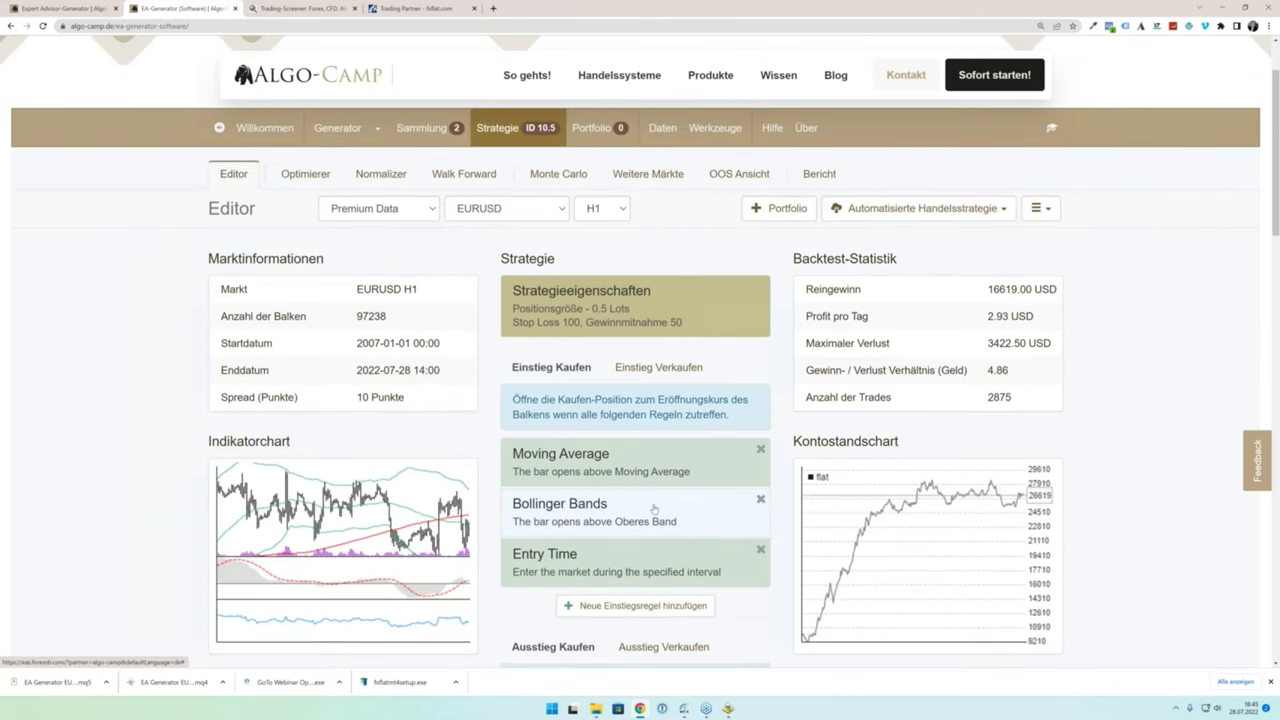
{"action": "scroll", "coordinate": [654, 509], "scroll_direction": "up", "scroll_amount": 1}
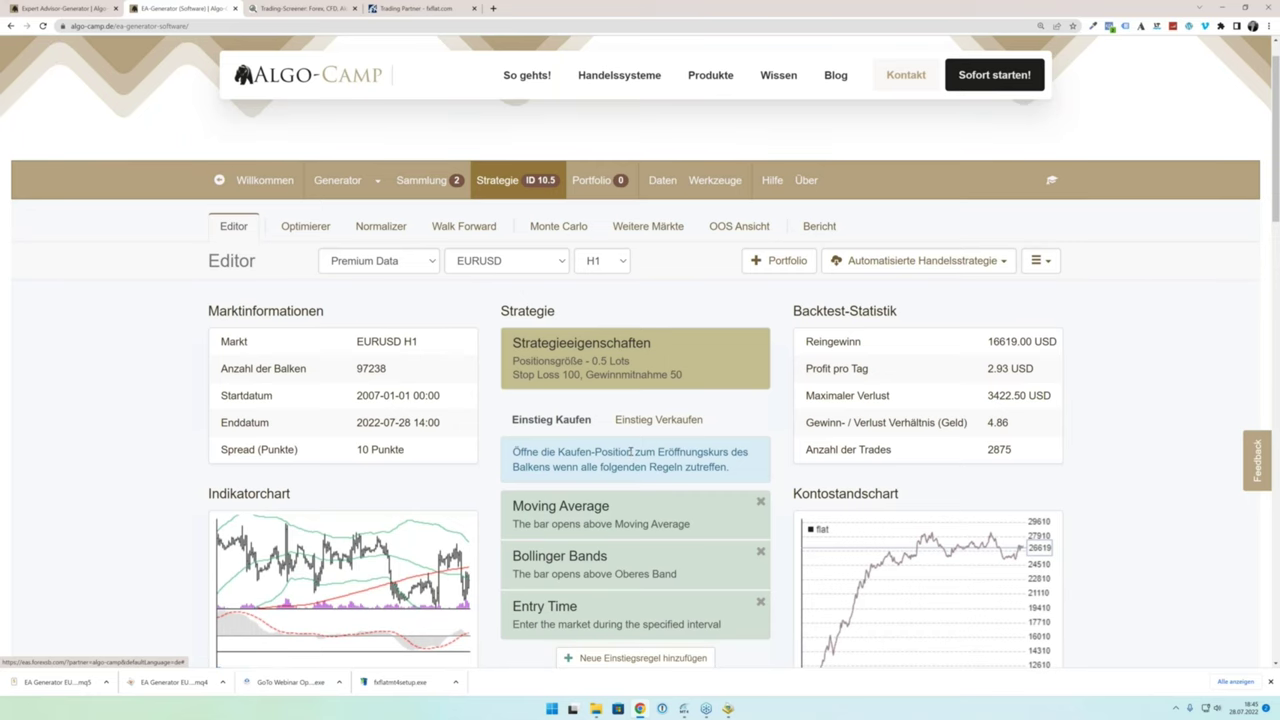
{"action": "scroll", "coordinate": [629, 452], "scroll_direction": "down", "scroll_amount": 1}
{"action": "scroll", "coordinate": [629, 400], "scroll_direction": "up", "scroll_amount": 2}
{"action": "left_click", "coordinate": [648, 273]}
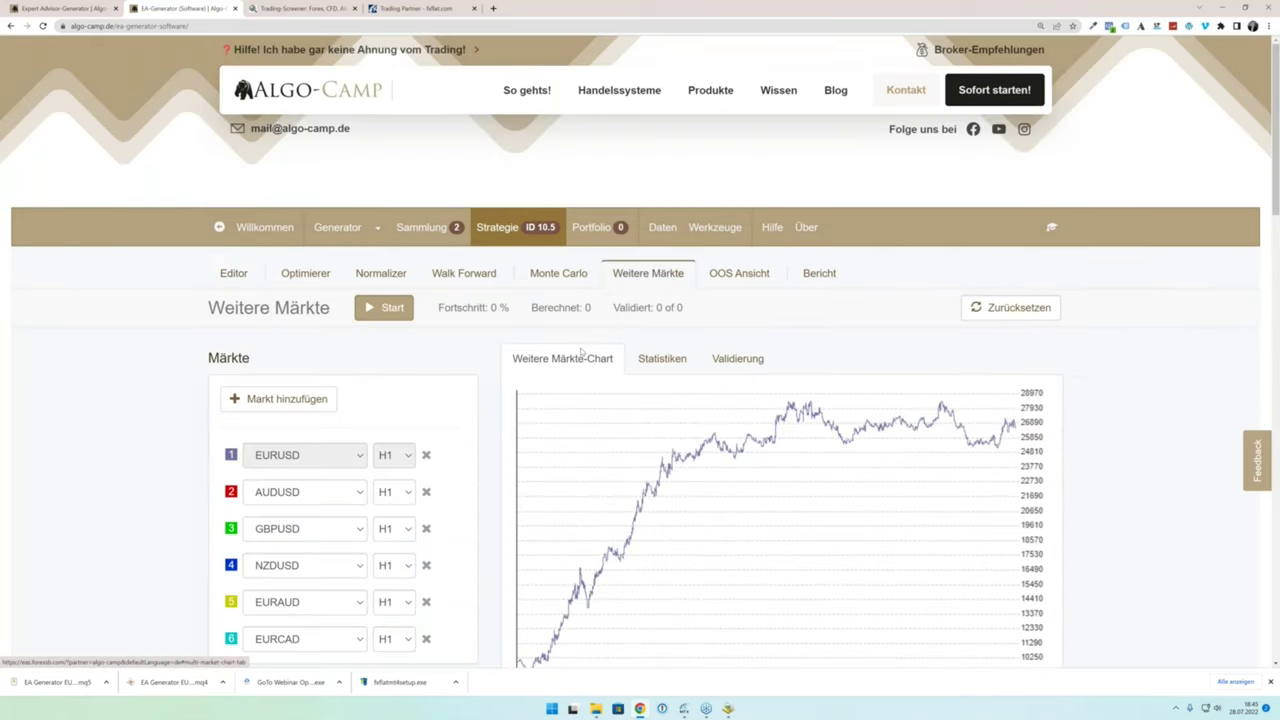
{"action": "scroll", "coordinate": [493, 413], "scroll_direction": "down", "scroll_amount": 2}
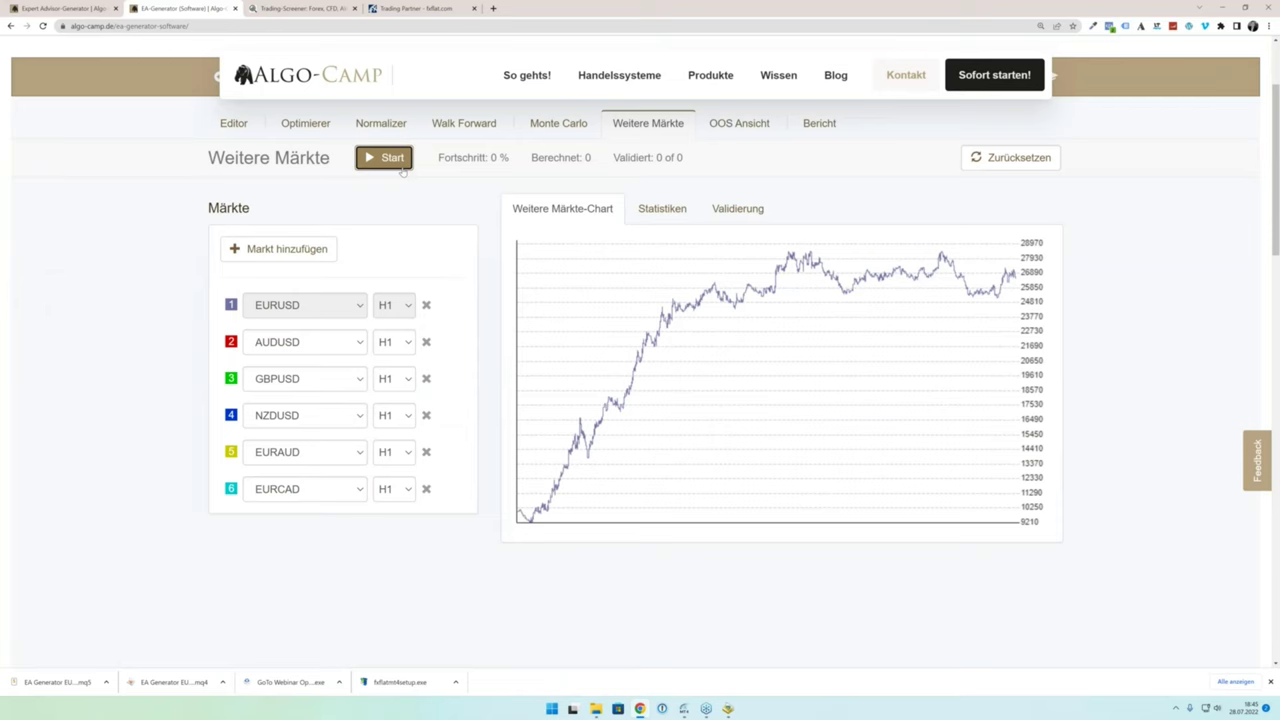
{"action": "left_click", "coordinate": [383, 157]}
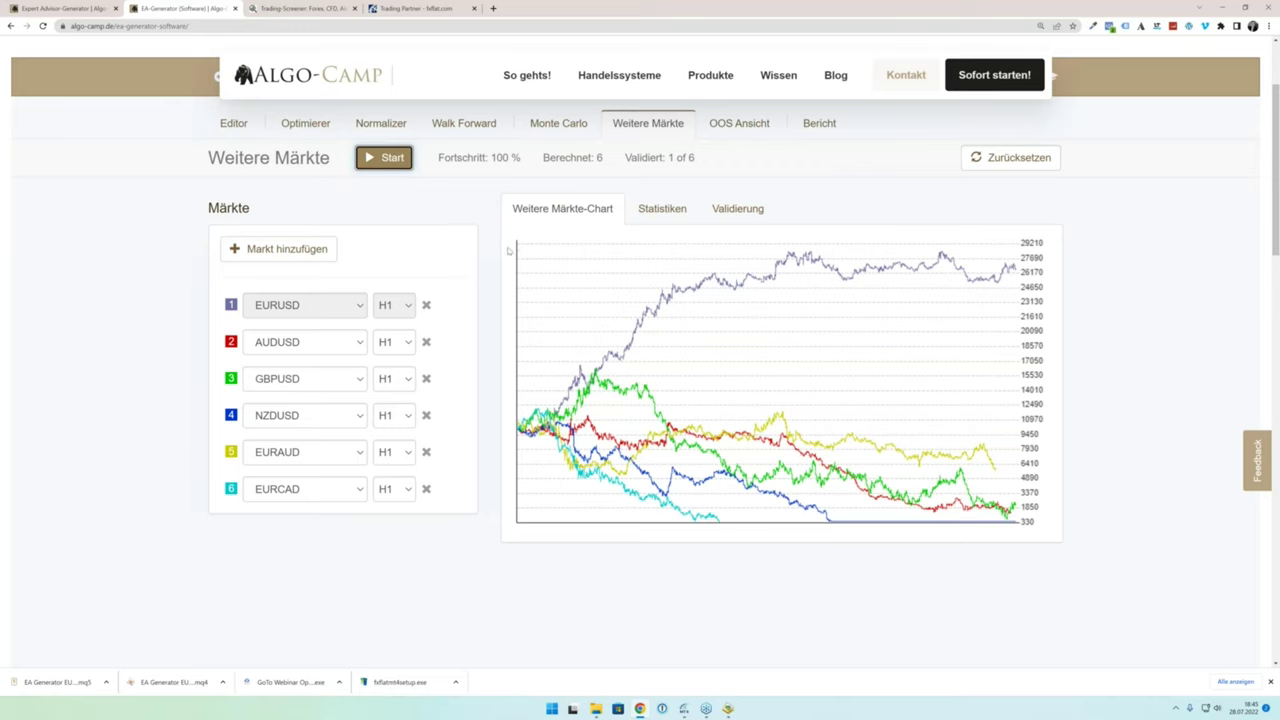
Step: Include the Stop-Loss parameter in the strategy's optimization with a minimum of 5 and a maximum of 250 pips
{"action": "scroll", "coordinate": [508, 250], "scroll_direction": "up", "scroll_amount": 2}
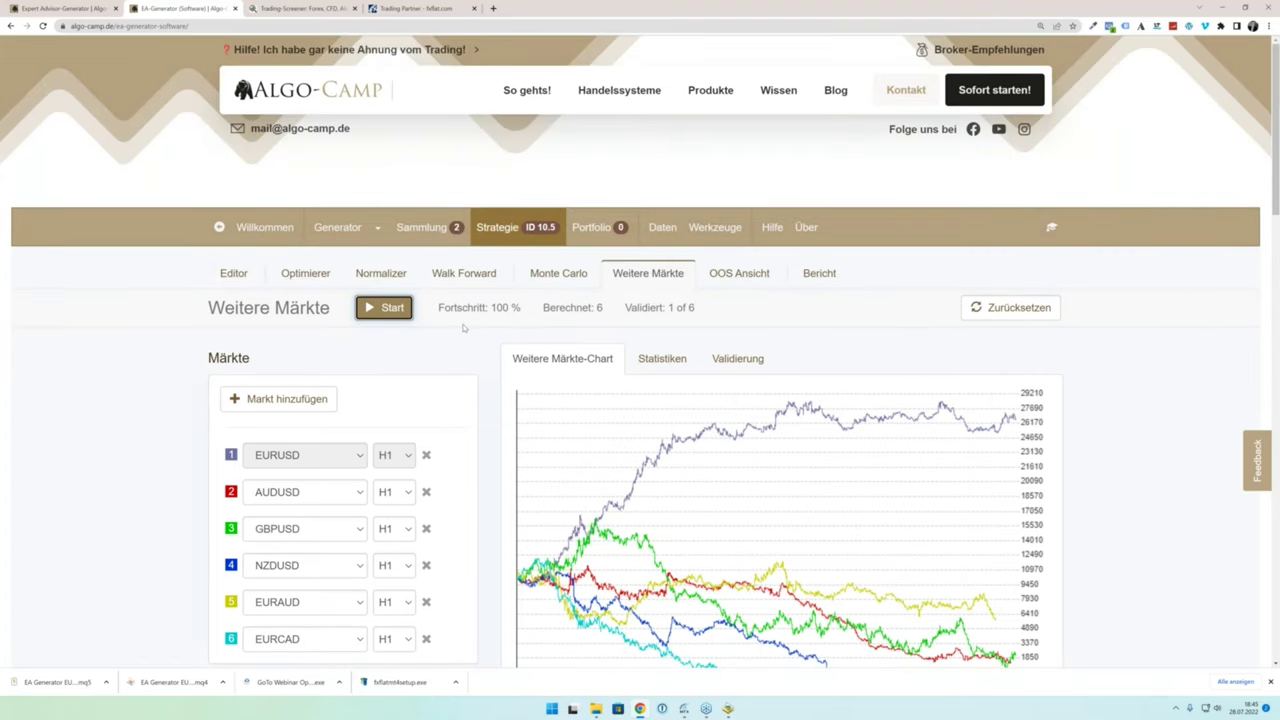
{"action": "left_click", "coordinate": [305, 276]}
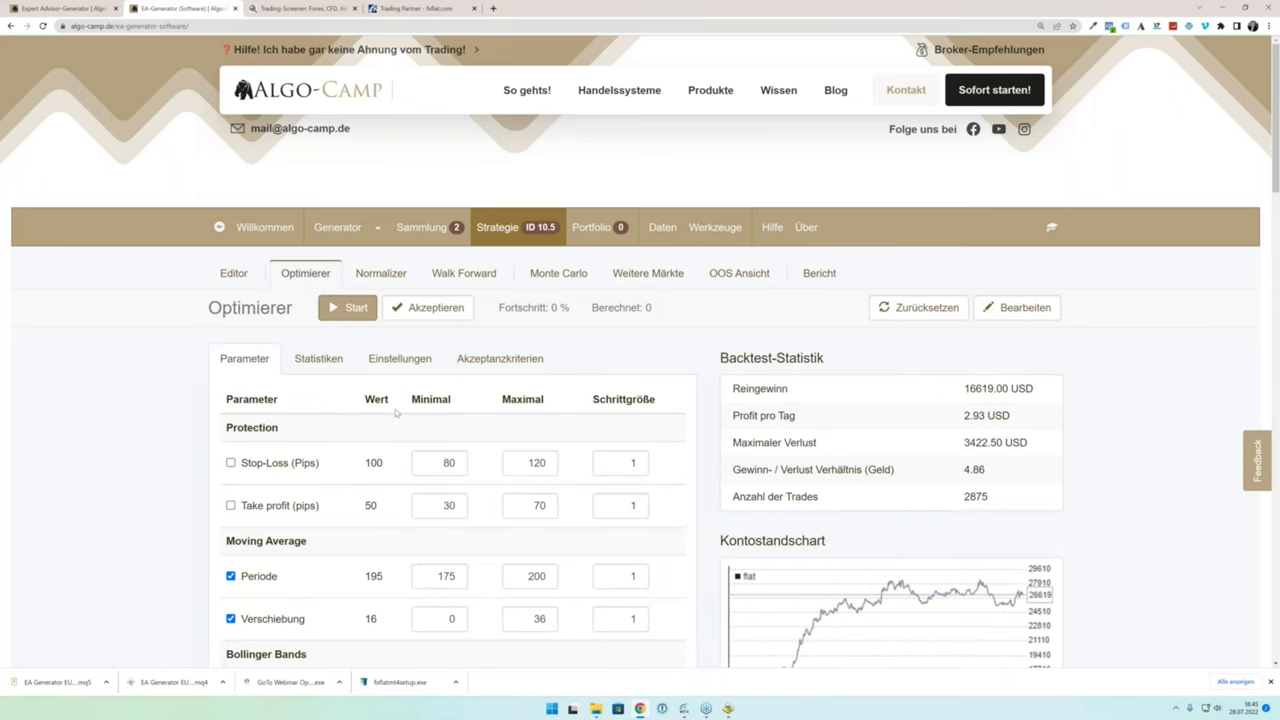
{"action": "left_click", "coordinate": [249, 466]}
{"action": "left_click", "coordinate": [444, 465]}
{"action": "double_click", "coordinate": [460, 463]}
{"action": "type", "text": "5"}
{"action": "double_click", "coordinate": [518, 462]}
{"action": "type", "text": "250"}
{"action": "left_click", "coordinate": [556, 385]}
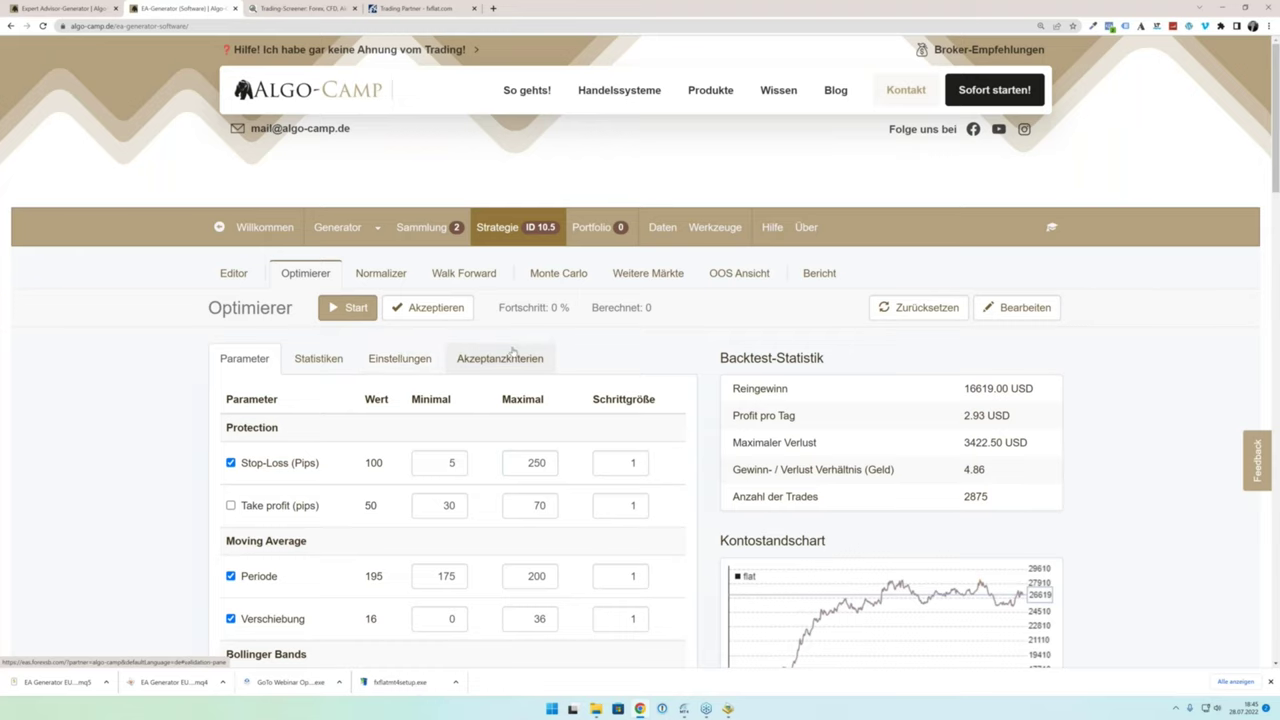
Step: Return to the strategy editor, set the Moving Average entry rule's period to 194 and accept the change
{"action": "scroll", "coordinate": [512, 350], "scroll_direction": "down", "scroll_amount": 1}
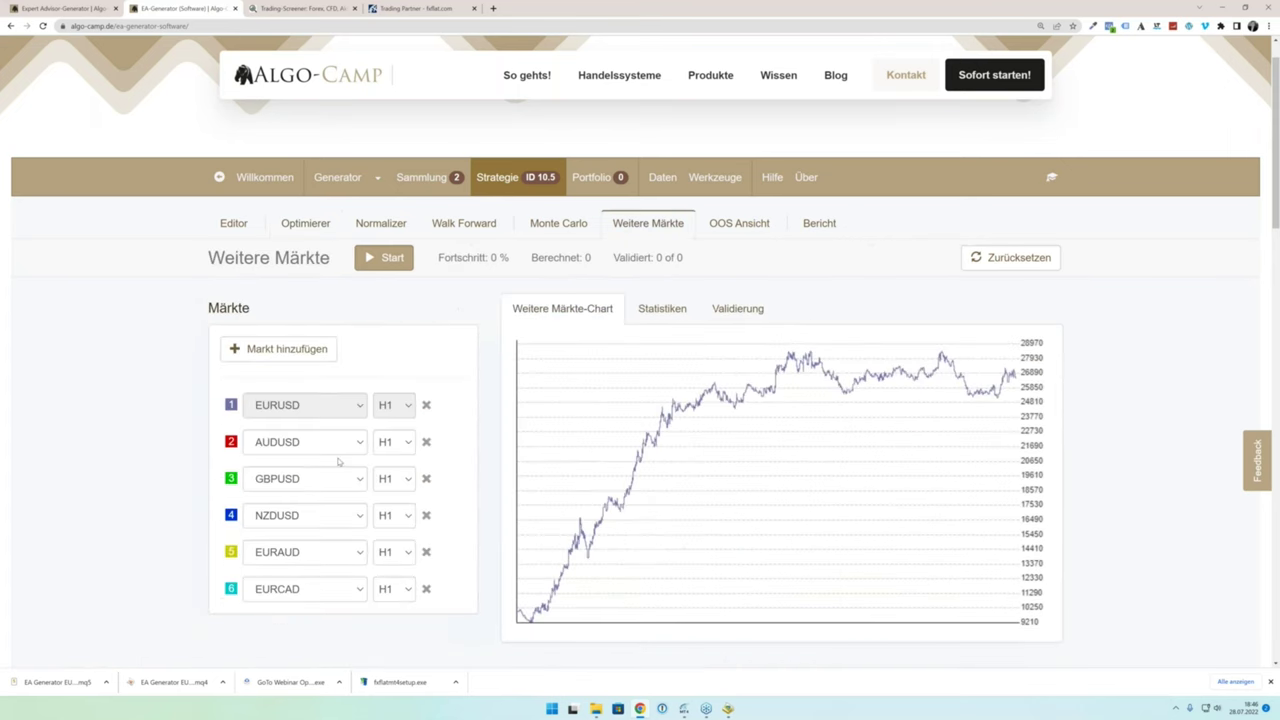
{"action": "left_click", "coordinate": [234, 224]}
{"action": "scroll", "coordinate": [512, 390], "scroll_direction": "down", "scroll_amount": 1}
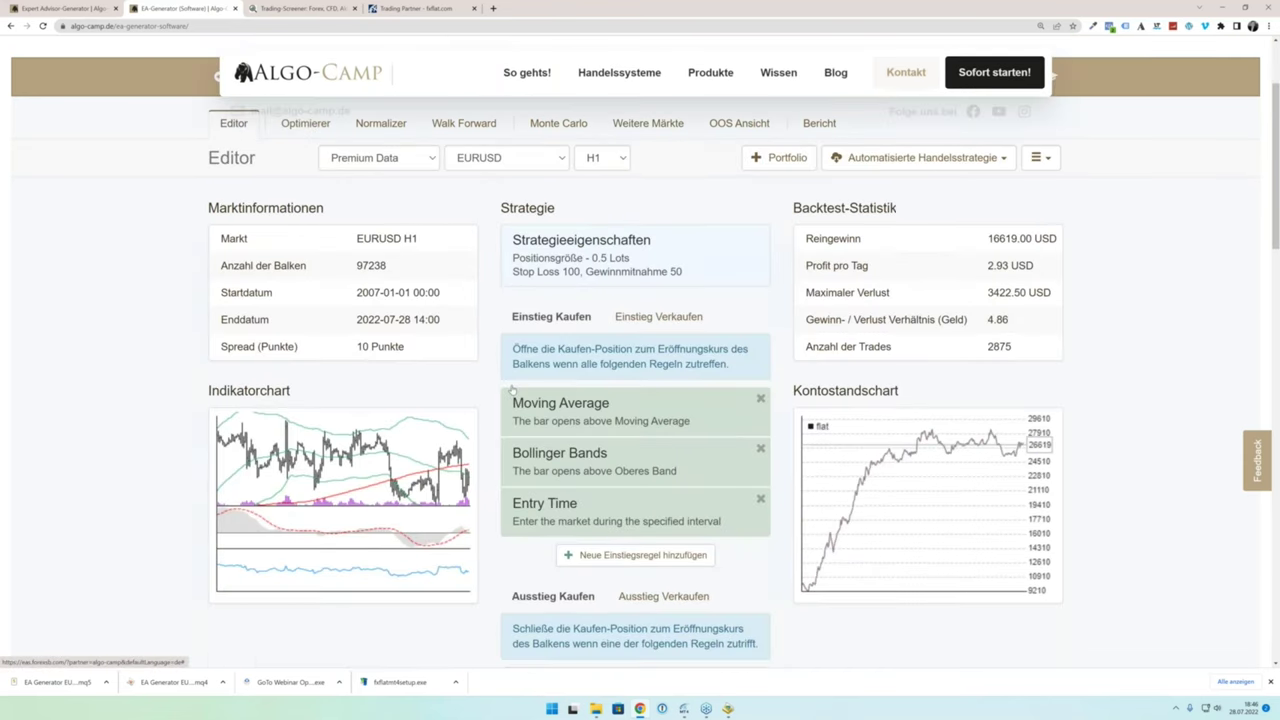
{"action": "left_click", "coordinate": [515, 405]}
{"action": "left_click", "coordinate": [451, 442]}
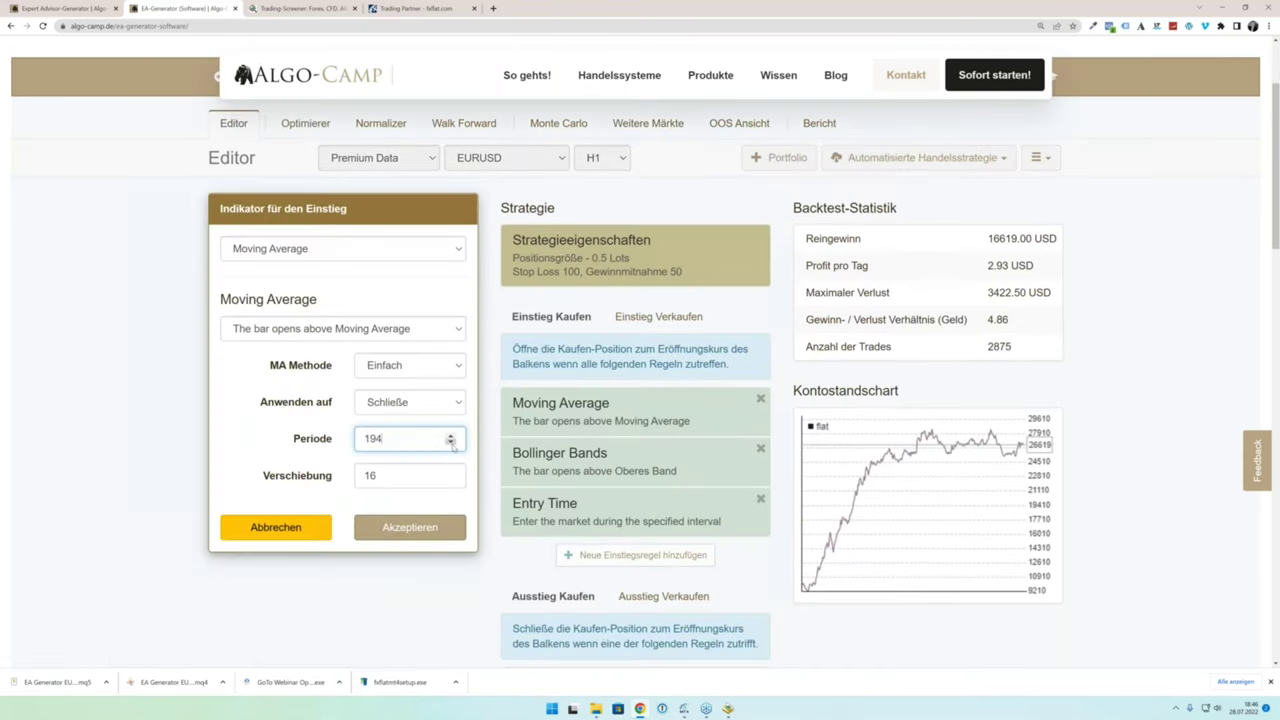
{"action": "left_click", "coordinate": [427, 527]}
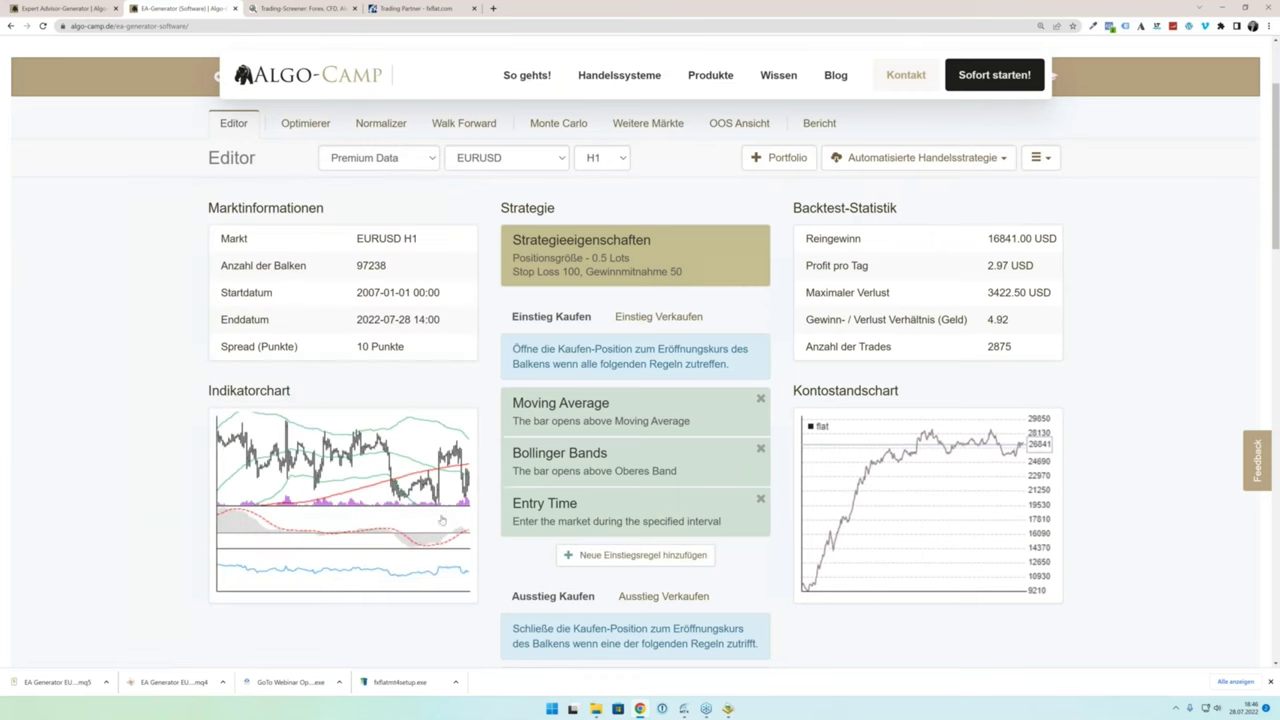
Step: Set the Bollinger Bands entry rule's period to 59 and accept the change
{"action": "left_click", "coordinate": [545, 460]}
{"action": "left_click", "coordinate": [451, 401]}
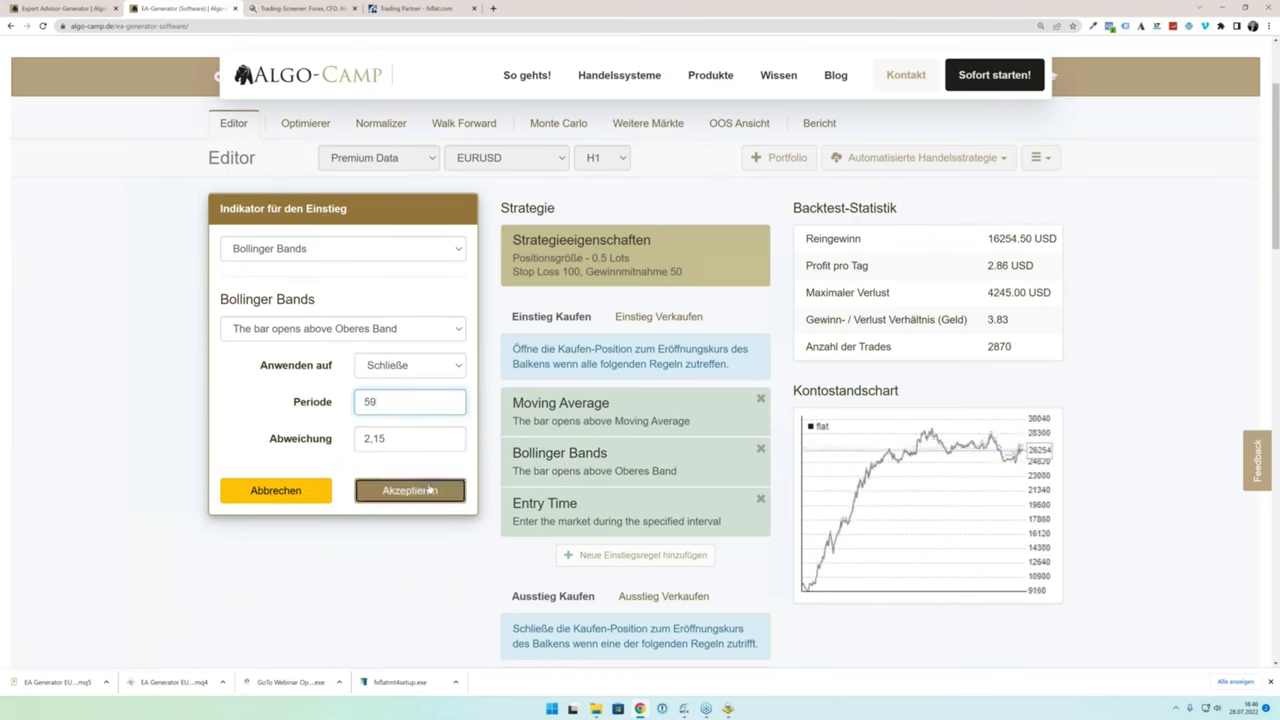
{"action": "left_click", "coordinate": [410, 490]}
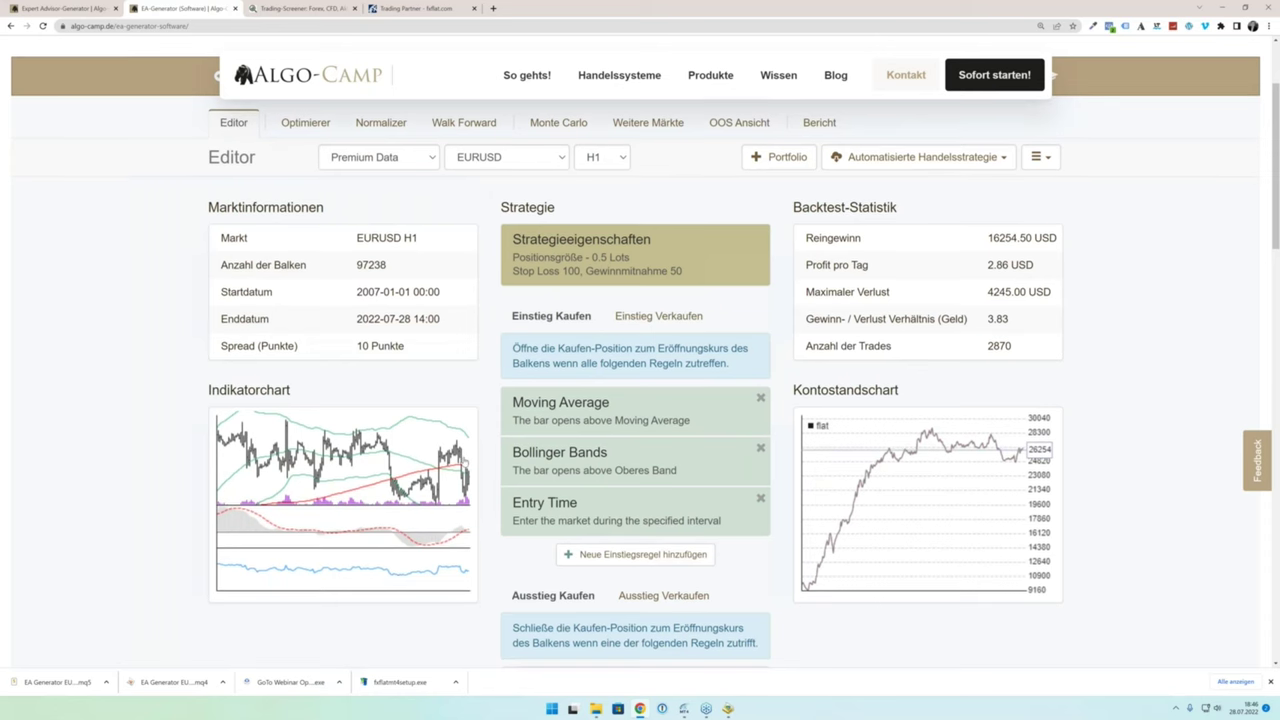
Step: Examine the data import page with its file upload area and the MetaTrader 4 and 5 export scripts
{"action": "scroll", "coordinate": [463, 461], "scroll_direction": "up", "scroll_amount": 2}
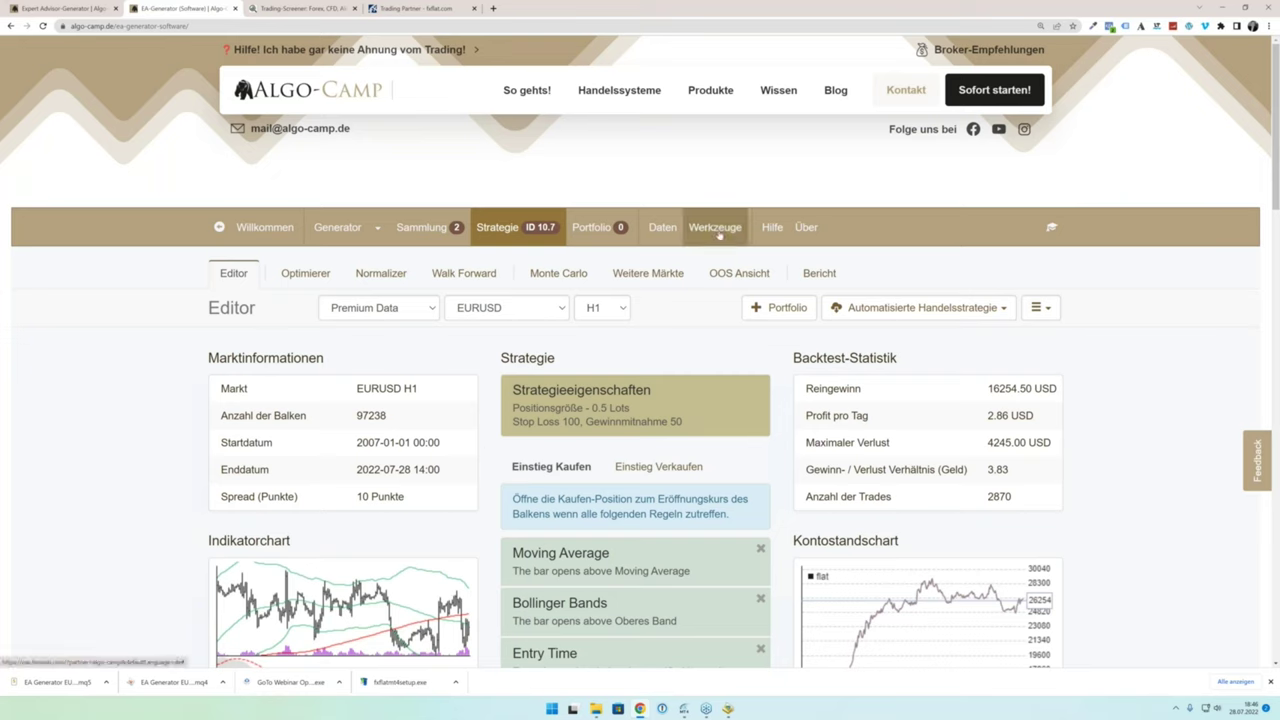
{"action": "left_click", "coordinate": [656, 232]}
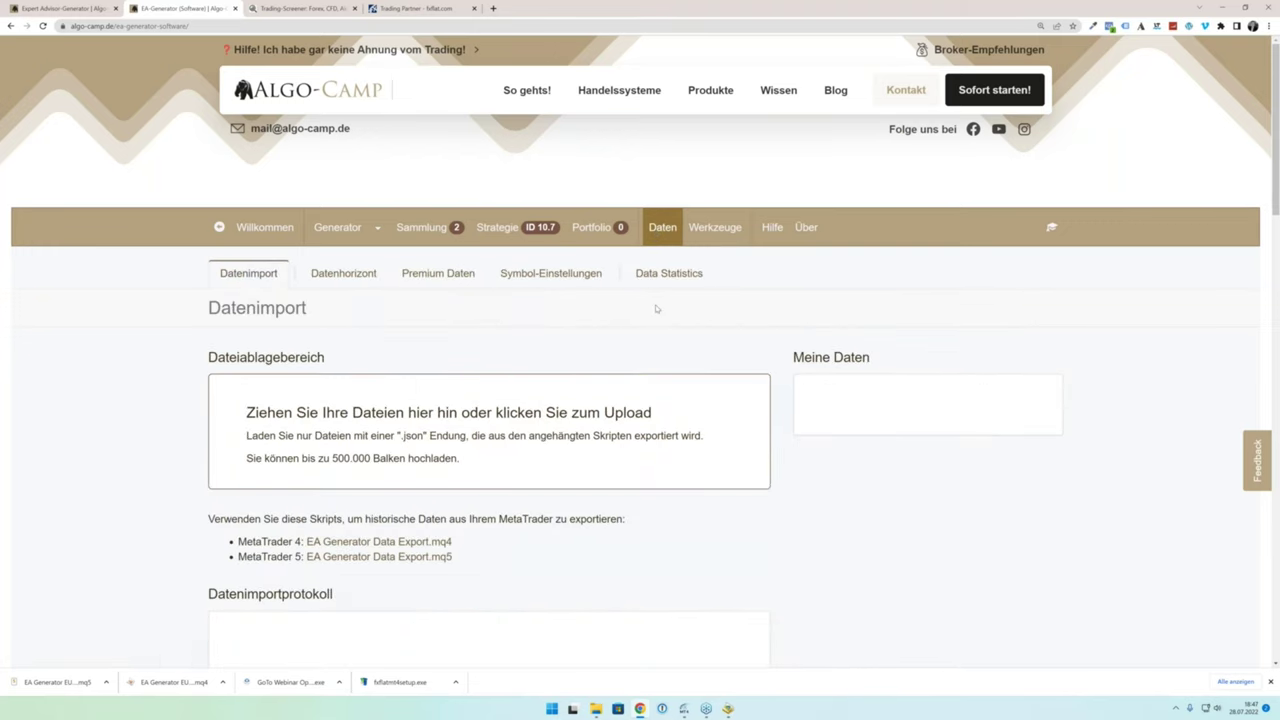
{"action": "scroll", "coordinate": [656, 311], "scroll_direction": "down", "scroll_amount": 2}
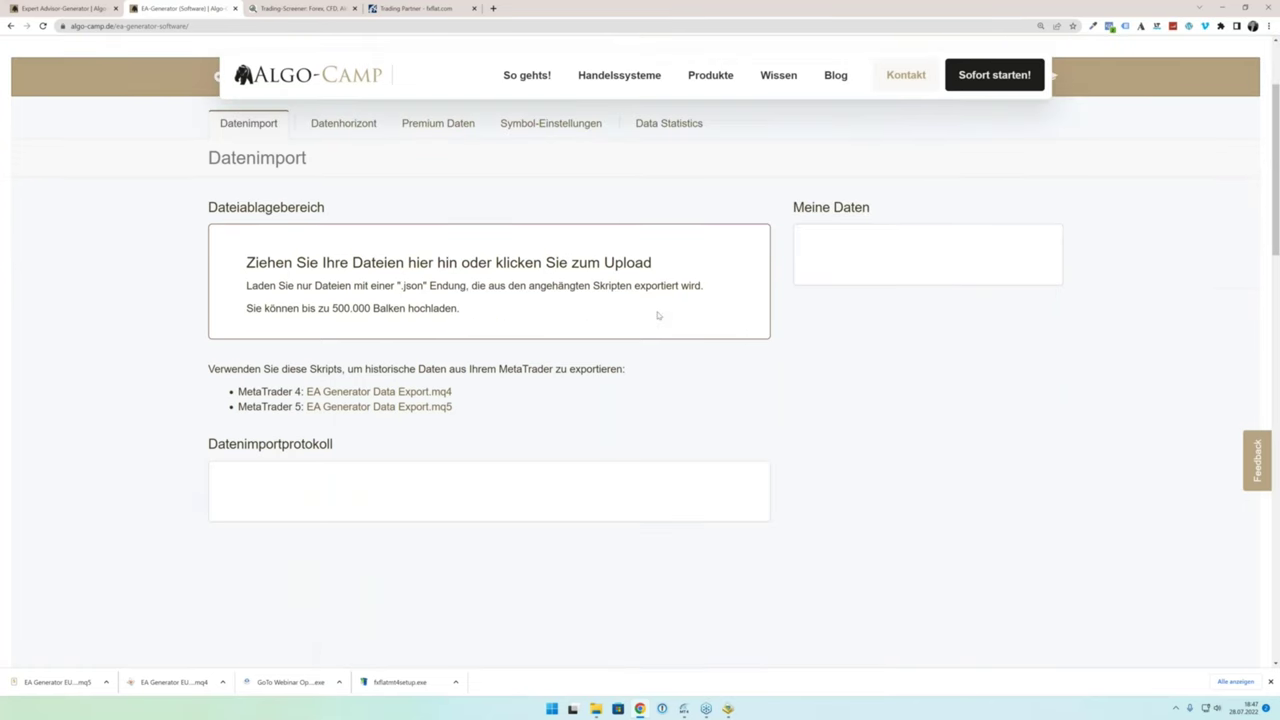
{"action": "scroll", "coordinate": [658, 316], "scroll_direction": "up", "scroll_amount": 2}
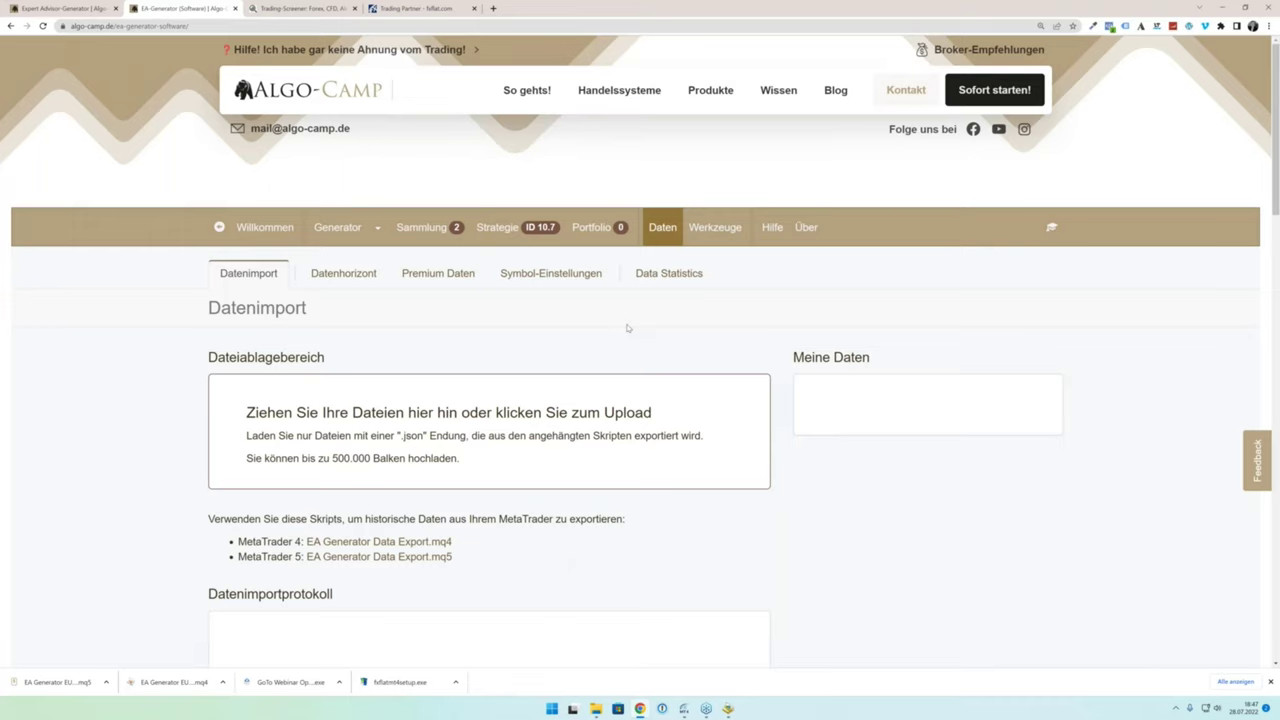
Step: Review the EURUSD symbol settings for spread, swap, commission and lot size, and view the Premium Data symbols
{"action": "left_click", "coordinate": [509, 282]}
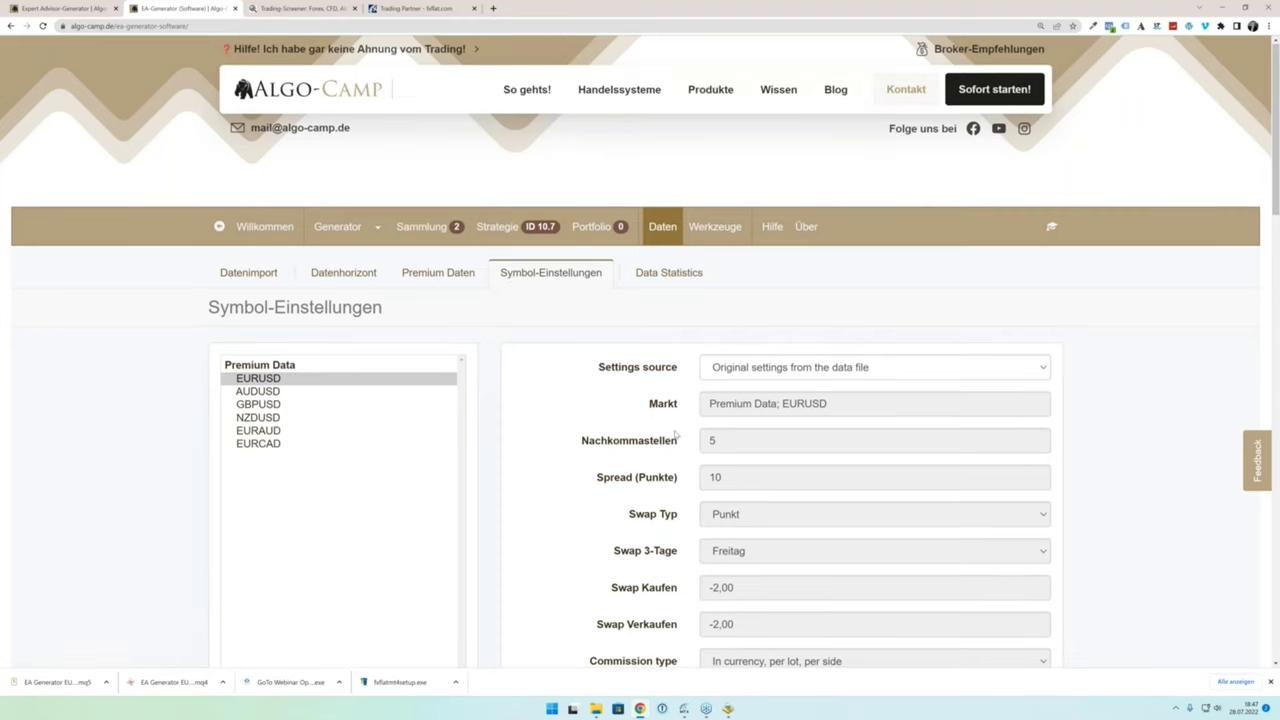
{"action": "scroll", "coordinate": [676, 434], "scroll_direction": "down", "scroll_amount": 2}
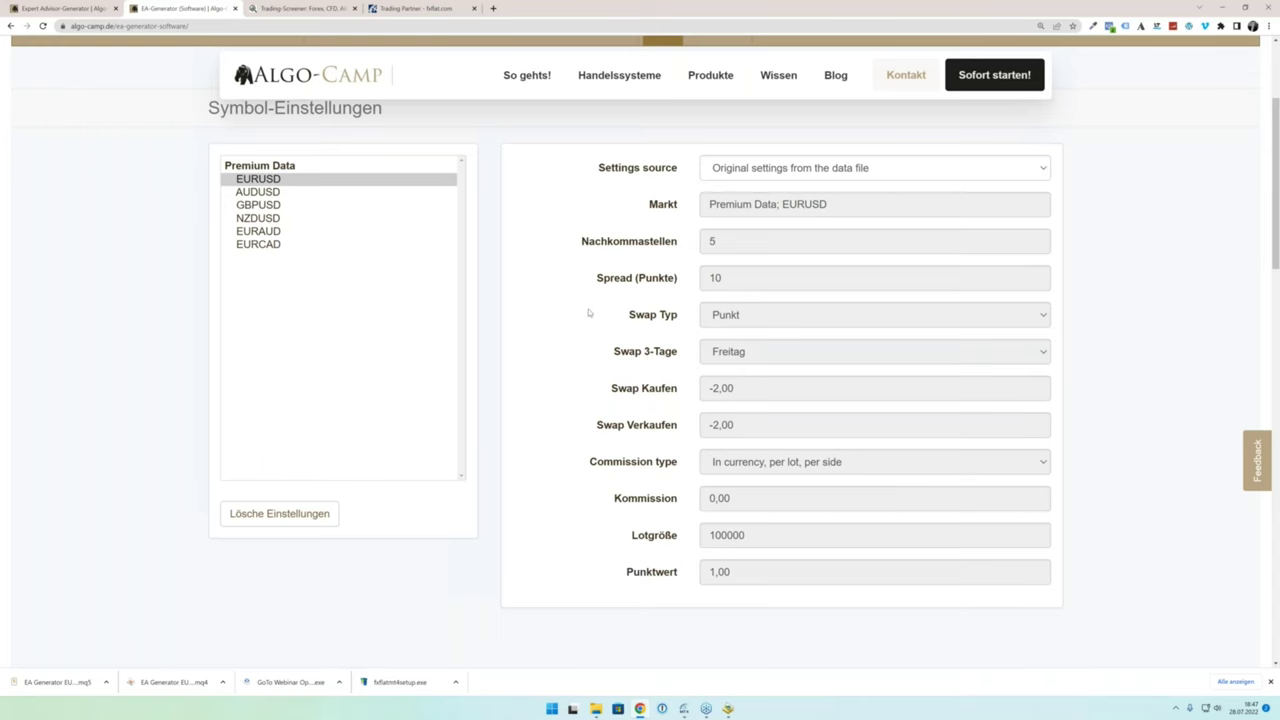
{"action": "scroll", "coordinate": [585, 326], "scroll_direction": "up", "scroll_amount": 1}
{"action": "scroll", "coordinate": [583, 325], "scroll_direction": "up", "scroll_amount": 1}
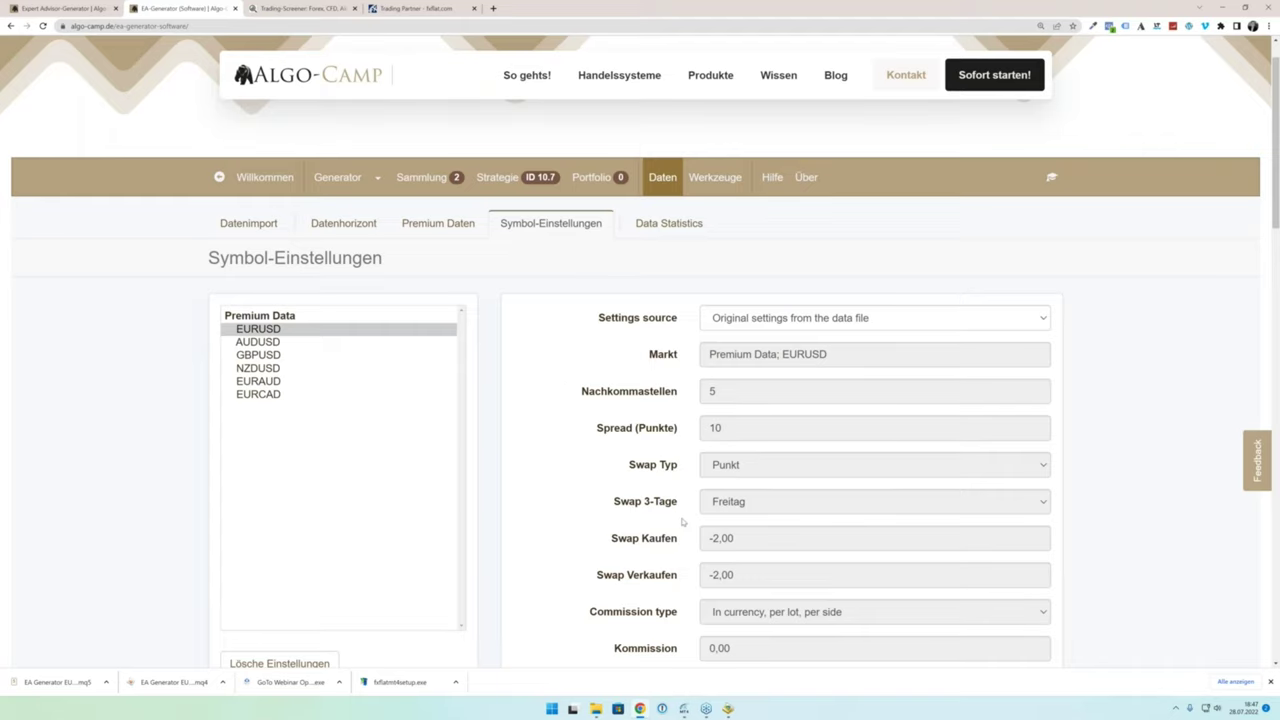
{"action": "scroll", "coordinate": [683, 521], "scroll_direction": "down", "scroll_amount": 3}
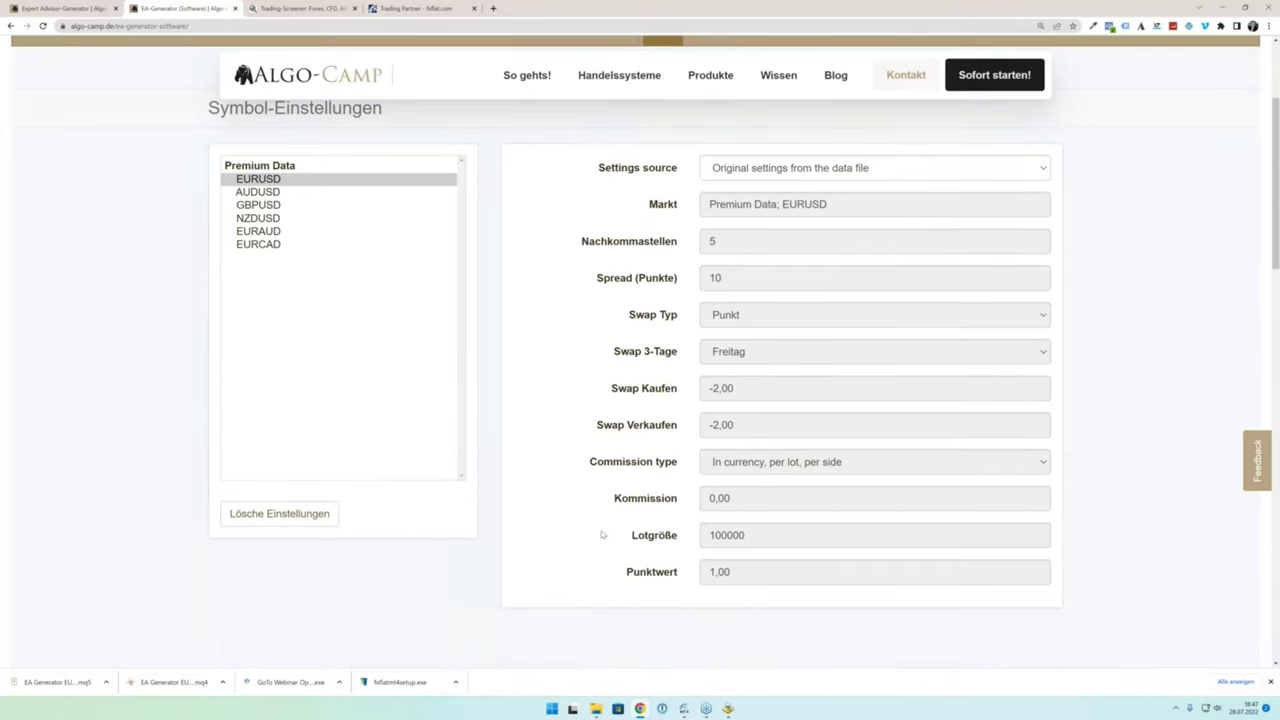
{"action": "scroll", "coordinate": [492, 398], "scroll_direction": "up", "scroll_amount": 3}
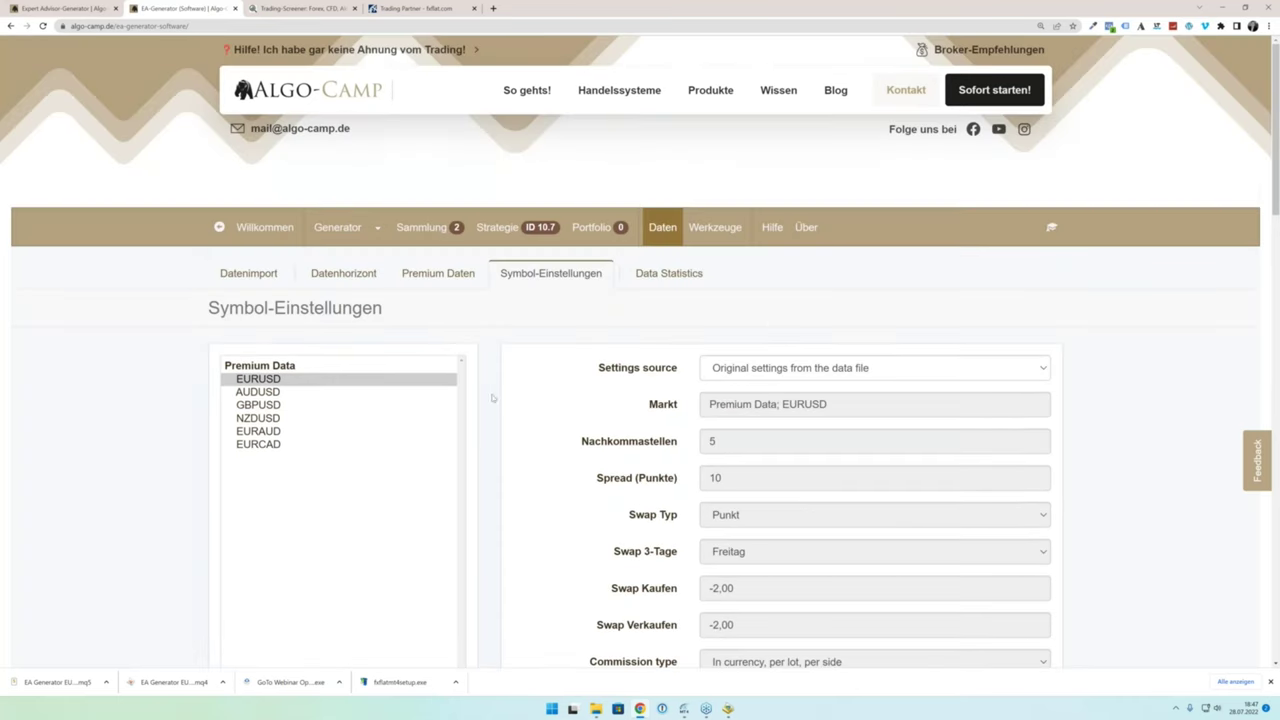
{"action": "left_click", "coordinate": [455, 279]}
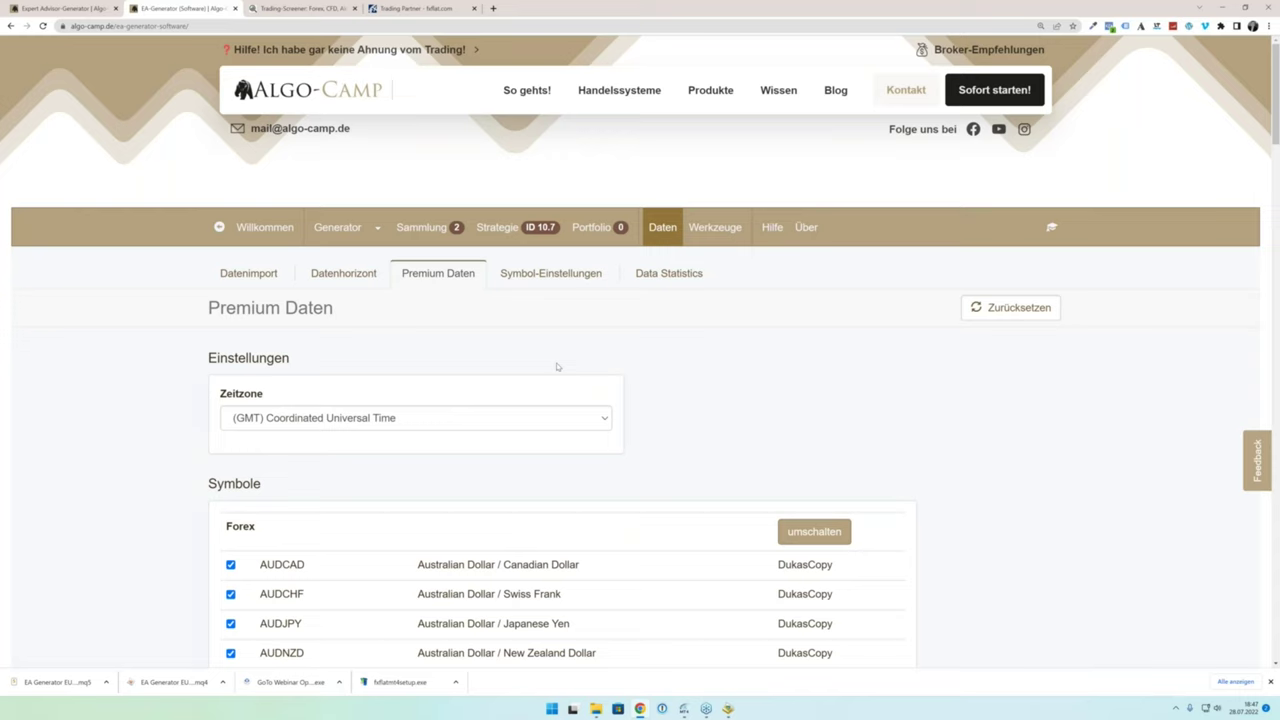
Step: Look through the account and backtest metric settings, and view the portfolio summary
{"action": "left_click", "coordinate": [712, 229]}
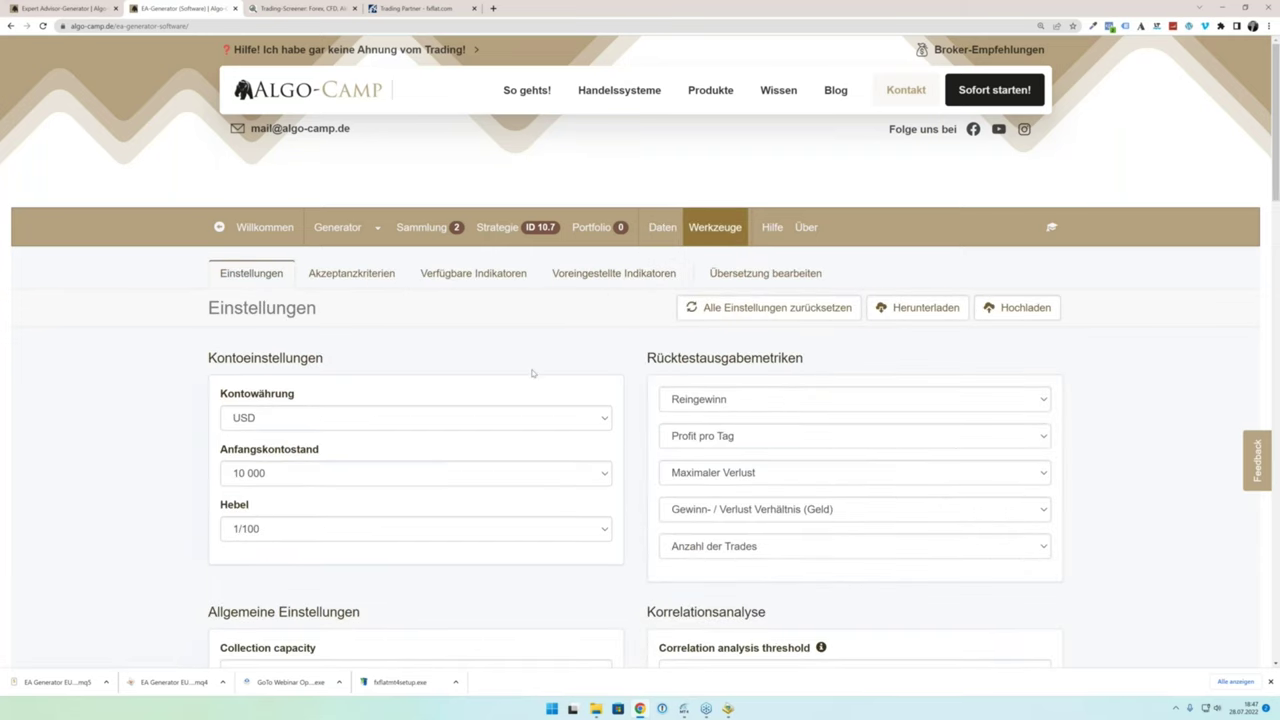
{"action": "scroll", "coordinate": [515, 367], "scroll_direction": "down", "scroll_amount": 1}
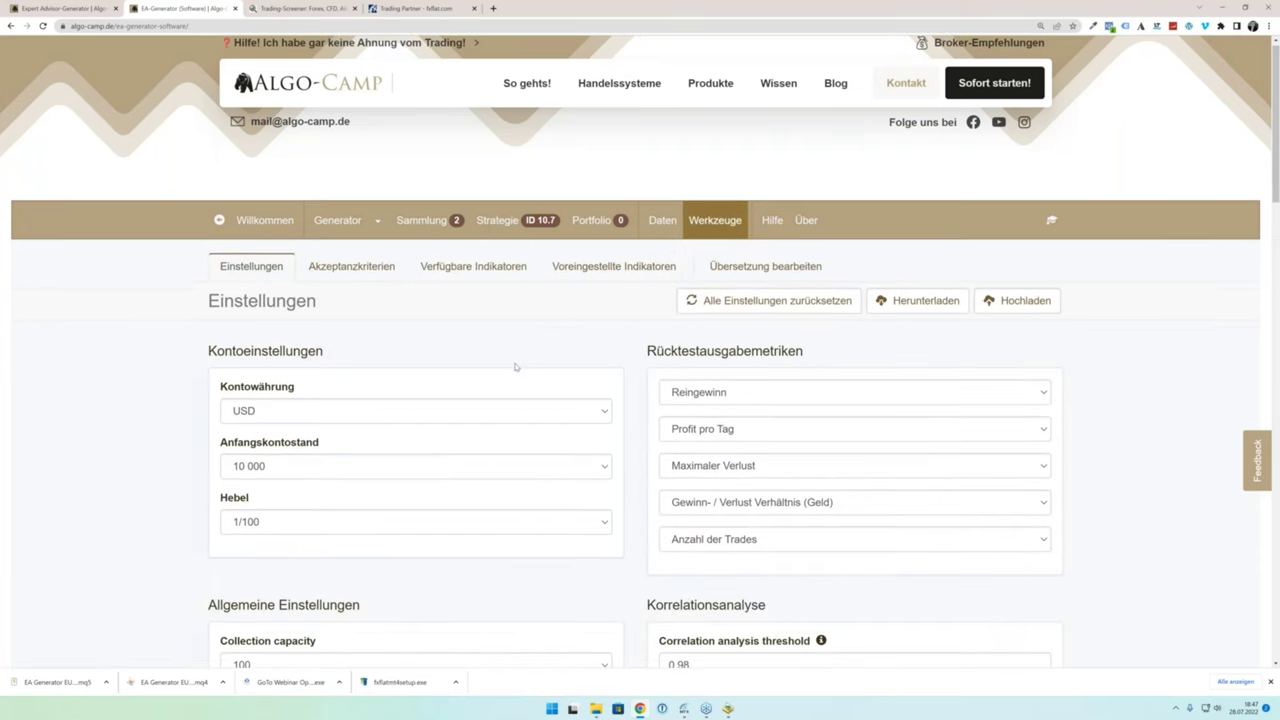
{"action": "scroll", "coordinate": [515, 367], "scroll_direction": "down", "scroll_amount": 1}
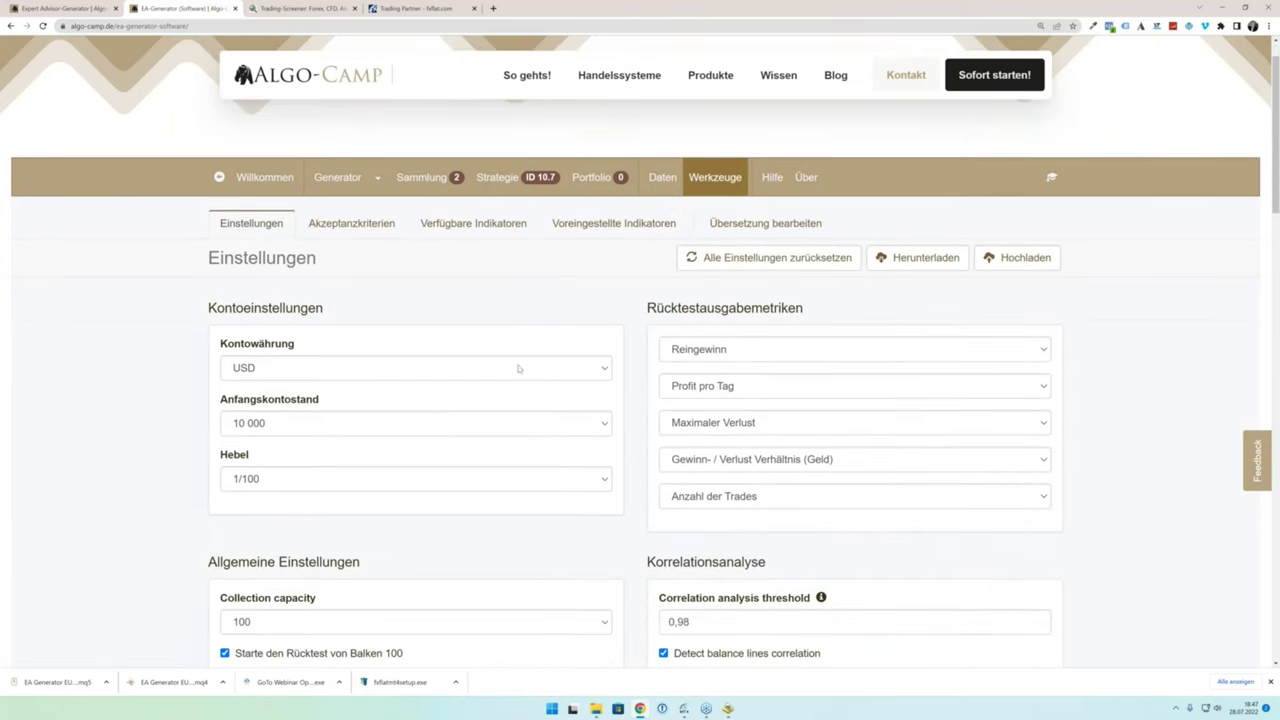
{"action": "left_click", "coordinate": [588, 179]}
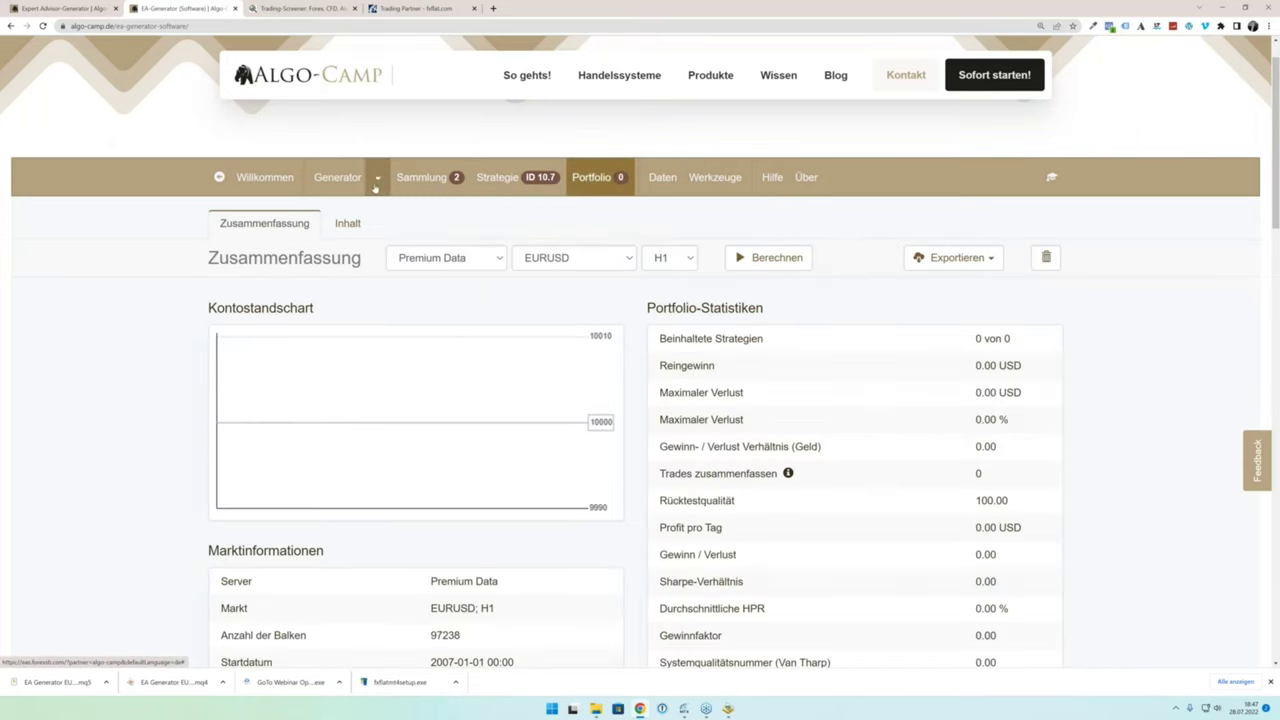
Step: Open the Generator for new strategies and set the position size to 0,2 in its strategy properties
{"action": "left_click", "coordinate": [337, 178]}
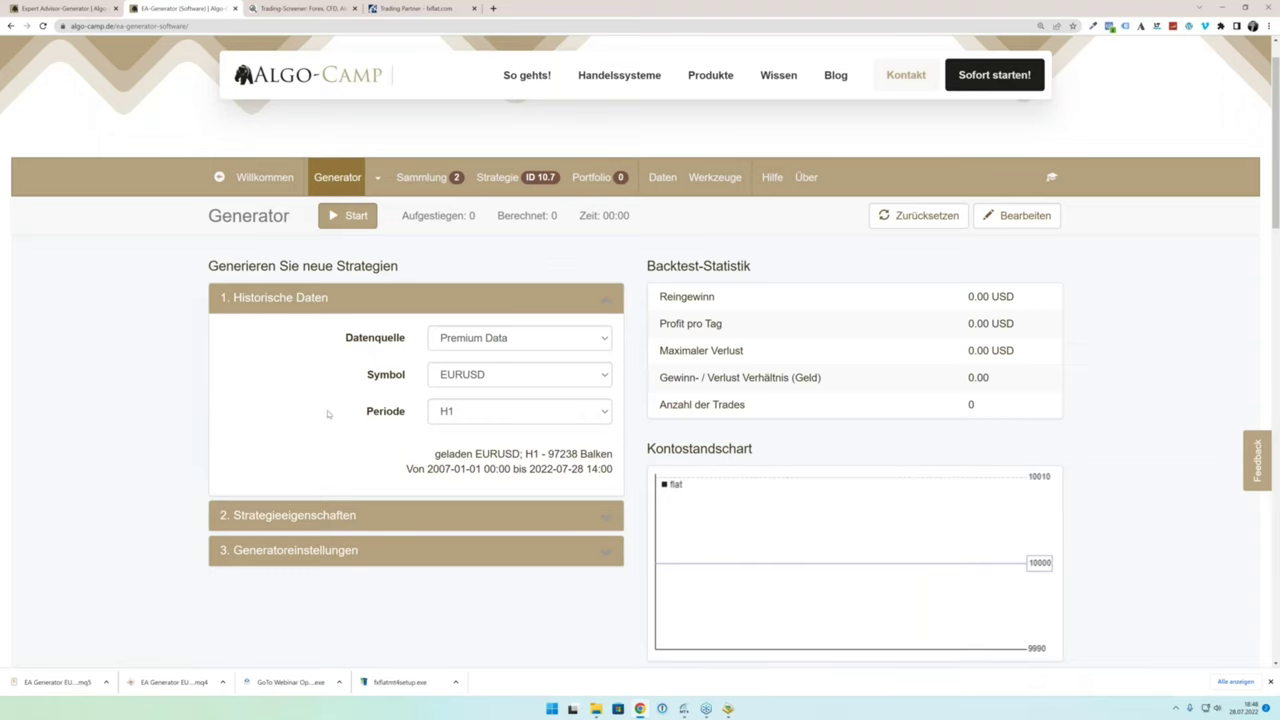
{"action": "scroll", "coordinate": [336, 413], "scroll_direction": "up", "scroll_amount": 1}
{"action": "scroll", "coordinate": [340, 418], "scroll_direction": "down", "scroll_amount": 2}
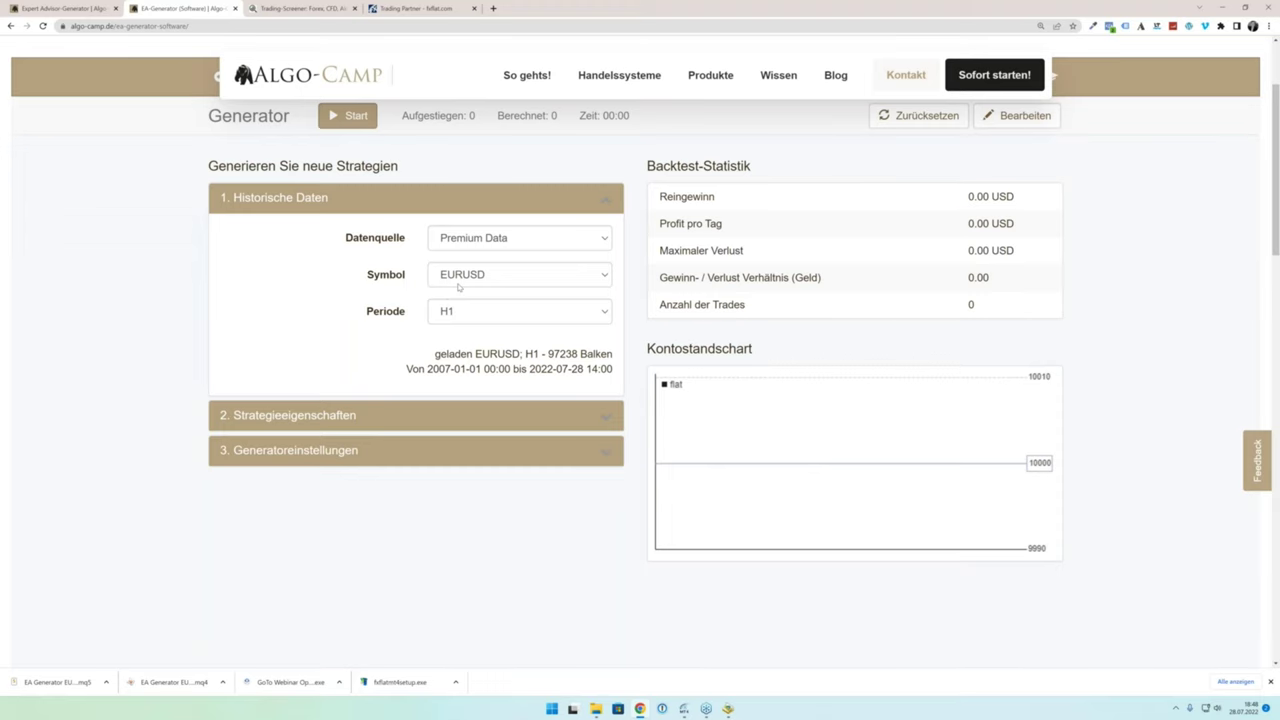
{"action": "left_click", "coordinate": [407, 416]}
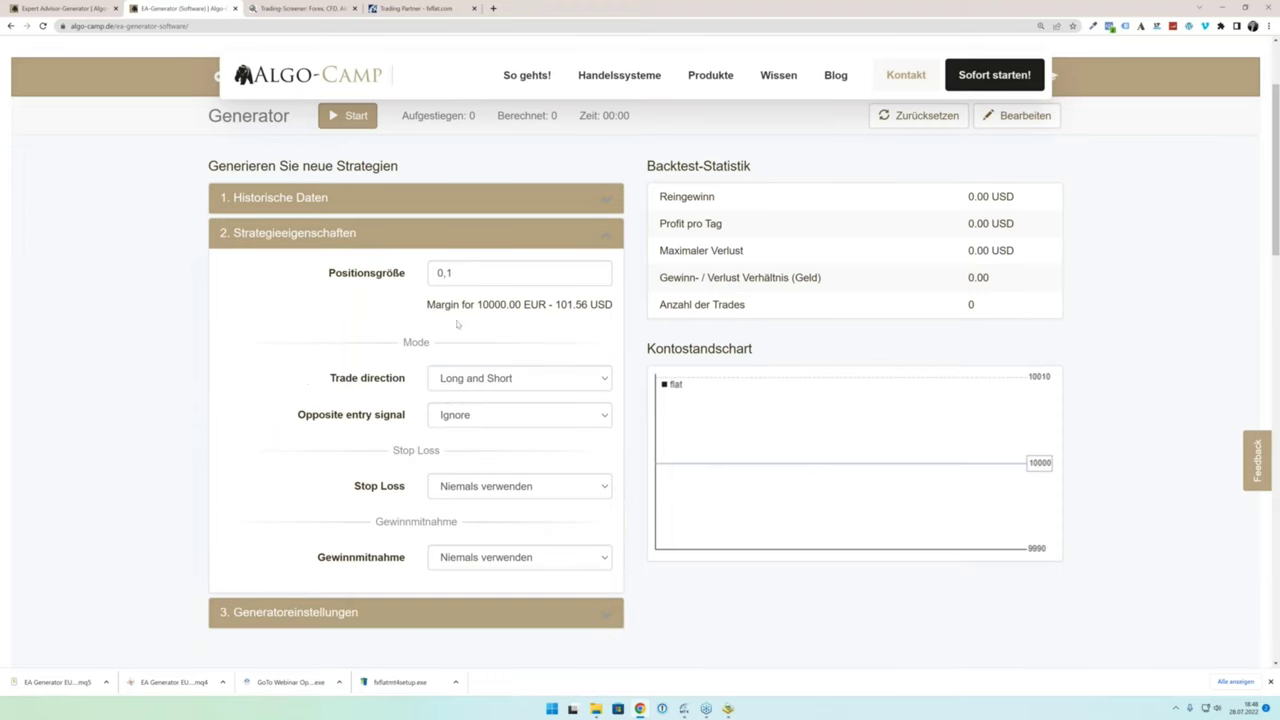
{"action": "left_click", "coordinate": [476, 282]}
{"action": "type", "text": "2"}
Step: Keep the trade direction at Long and Short and set the opposite entry signal to Ignore or Reverse
{"action": "left_click", "coordinate": [489, 385]}
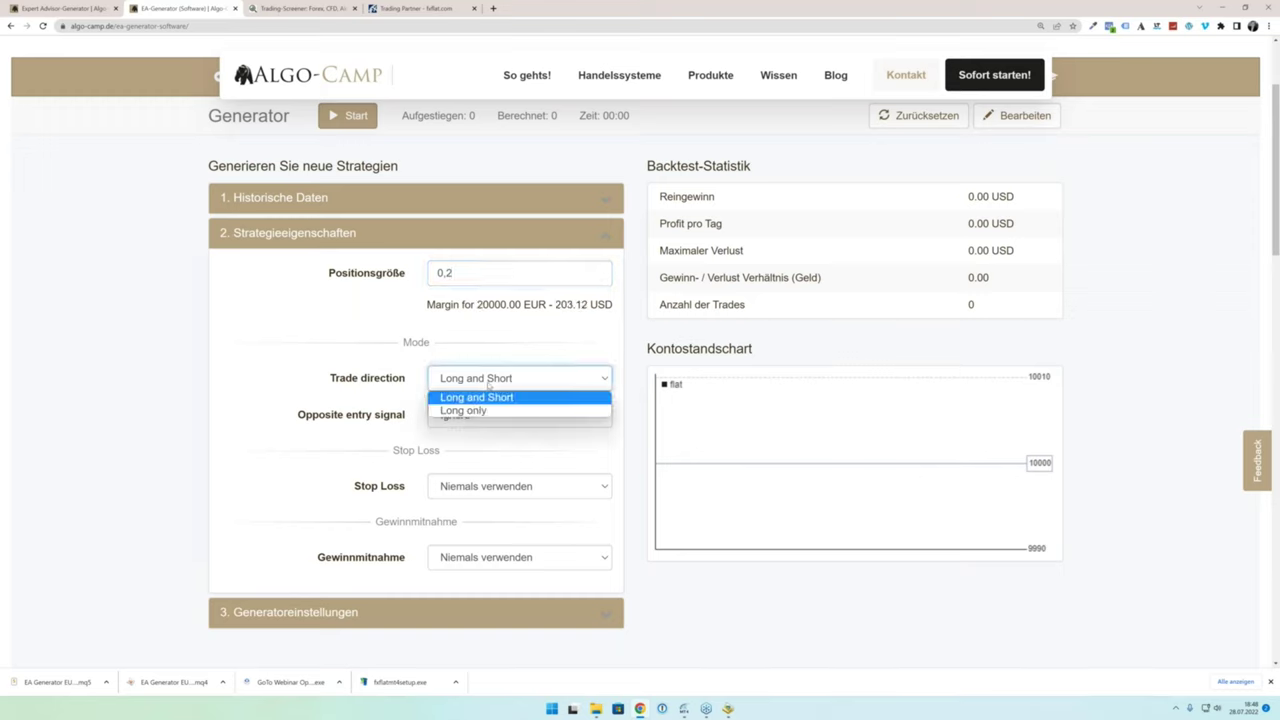
{"action": "left_click", "coordinate": [488, 385]}
{"action": "left_click", "coordinate": [490, 416]}
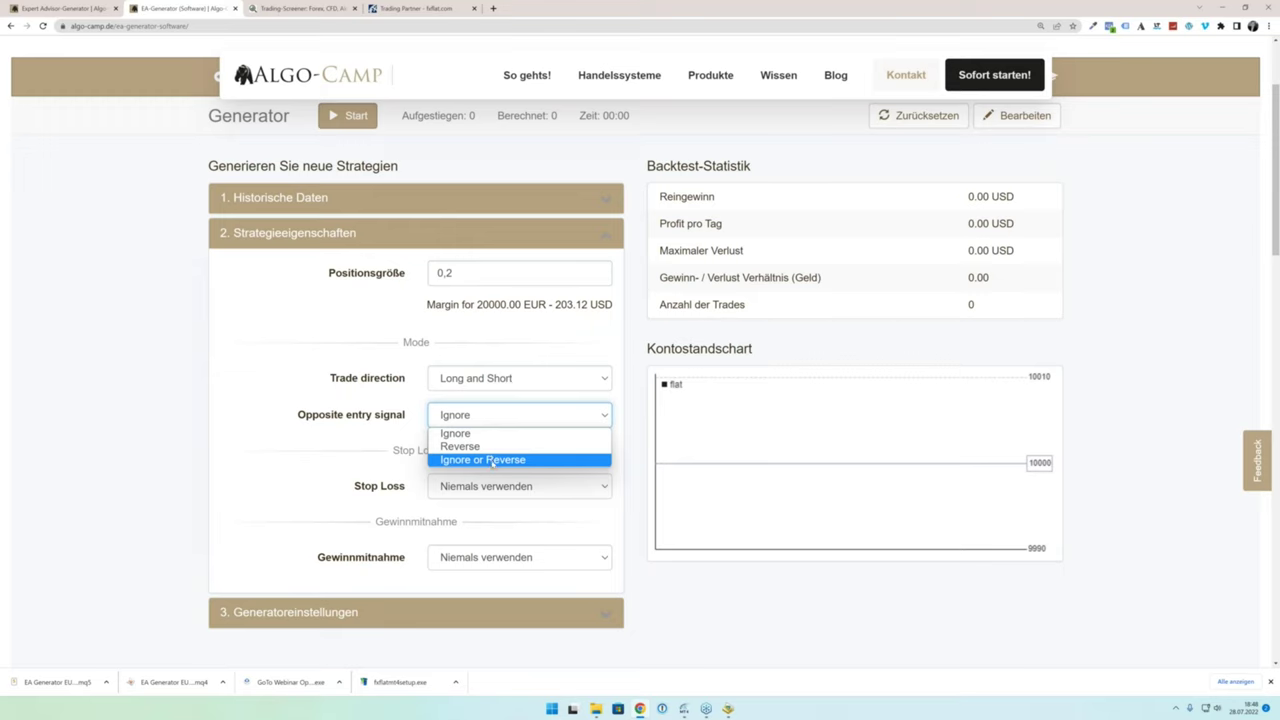
{"action": "left_click", "coordinate": [490, 460]}
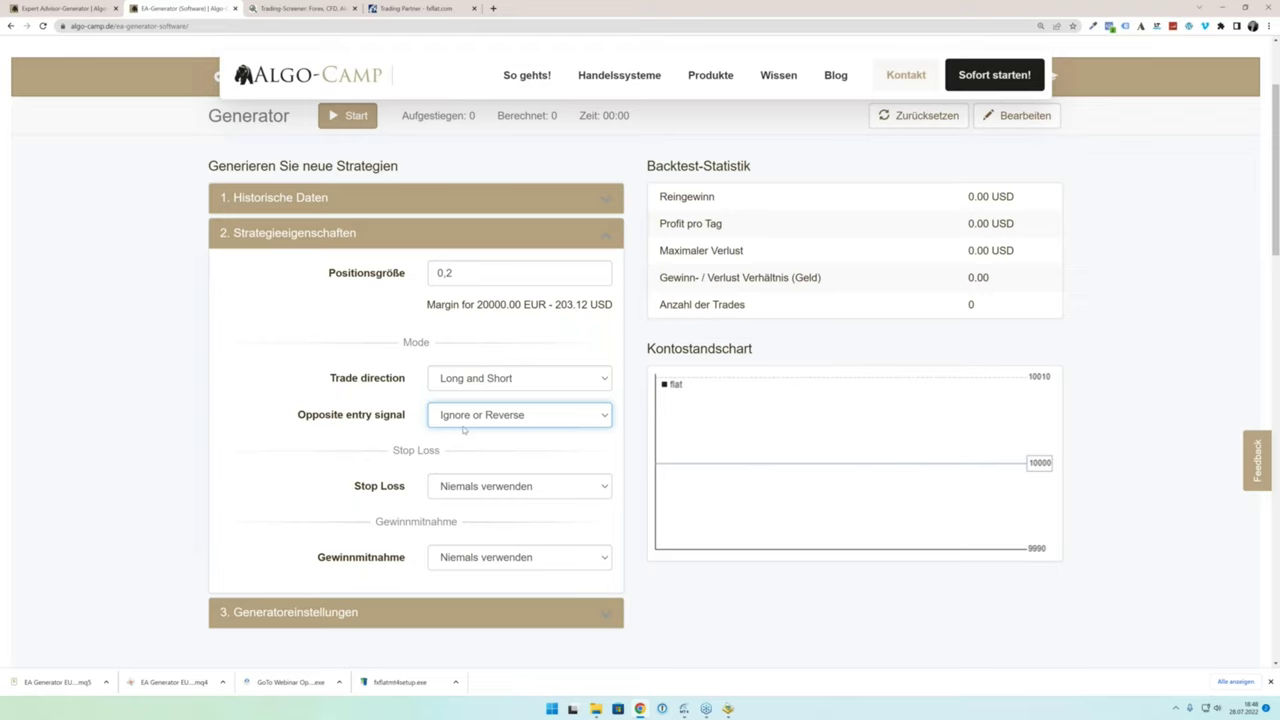
Step: Set Stop Loss to "Immer verwenden" with type "Fixiert oder nachlaufend", and Gewinnmitnahme to "Immer verwenden"
{"action": "left_click", "coordinate": [494, 491]}
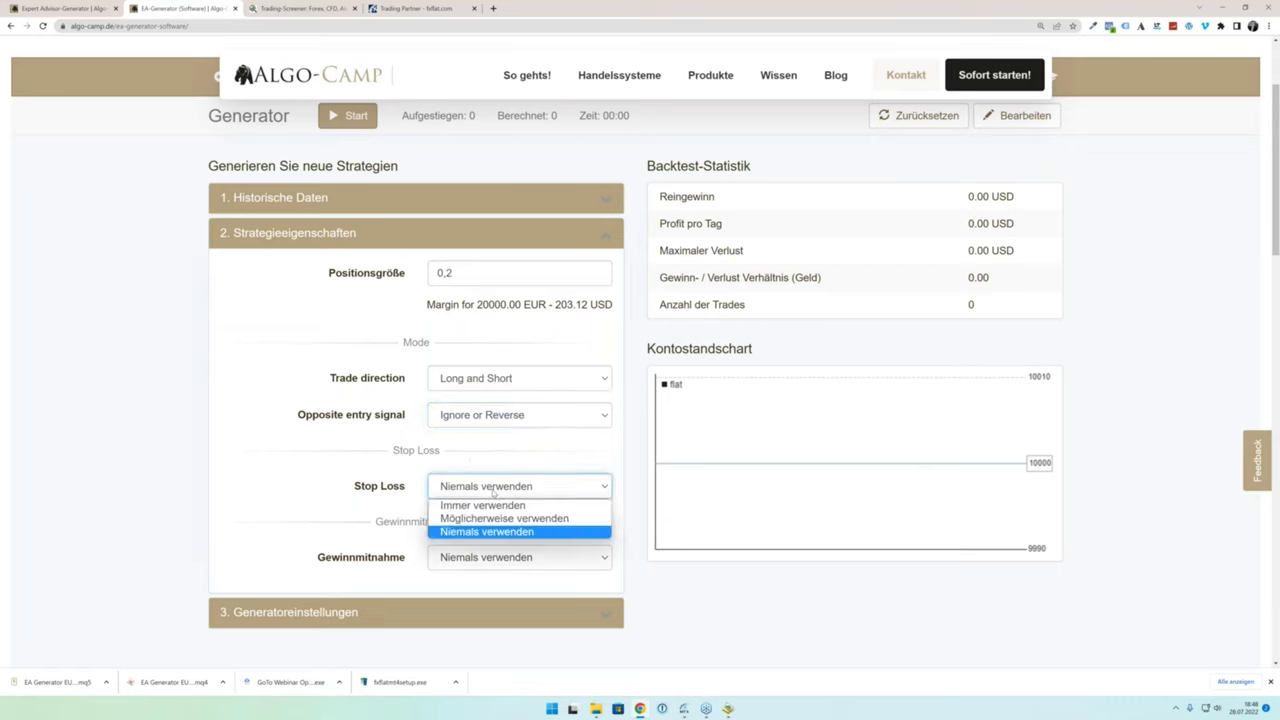
{"action": "left_click", "coordinate": [484, 505]}
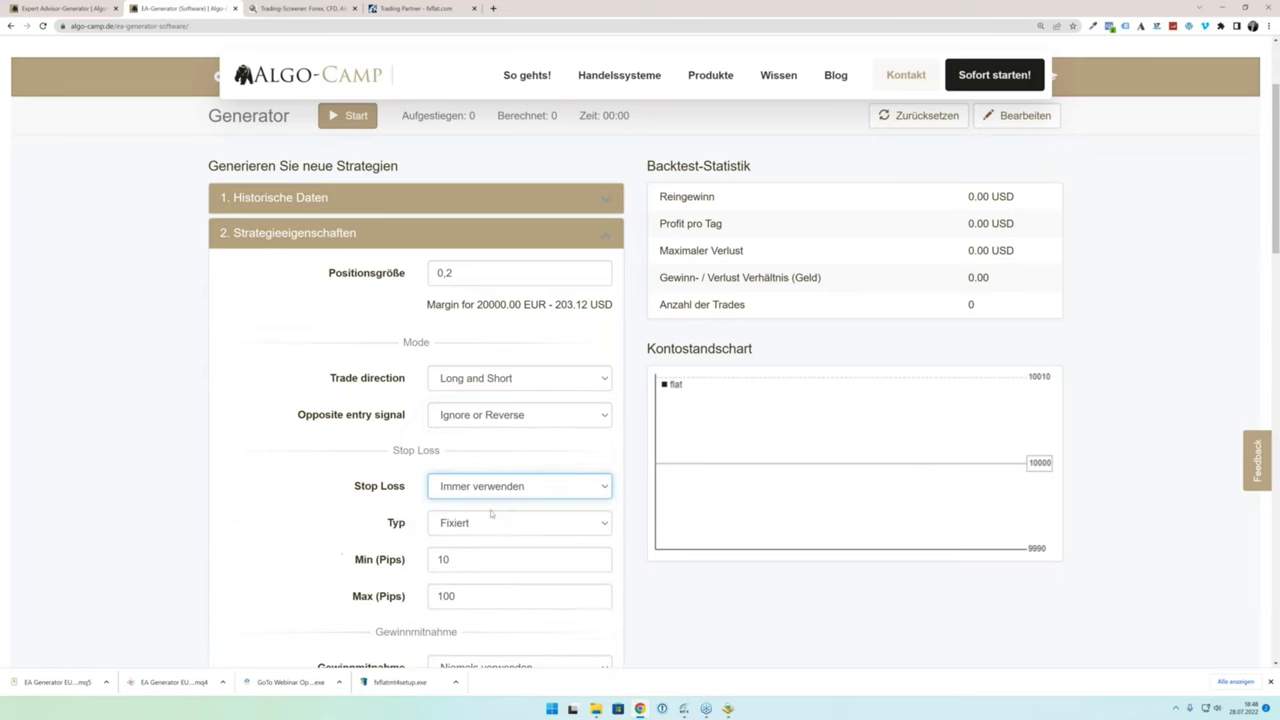
{"action": "scroll", "coordinate": [396, 523], "scroll_direction": "down", "scroll_amount": 2}
{"action": "left_click", "coordinate": [490, 323]}
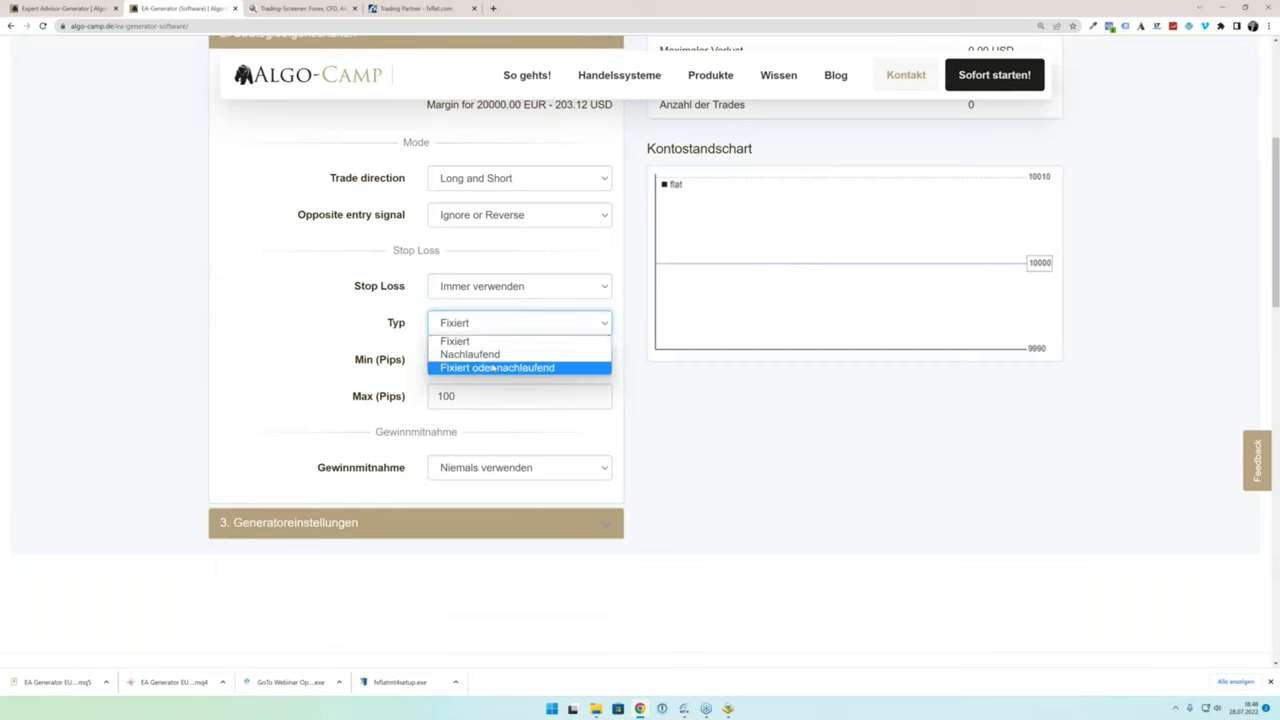
{"action": "left_click", "coordinate": [490, 368]}
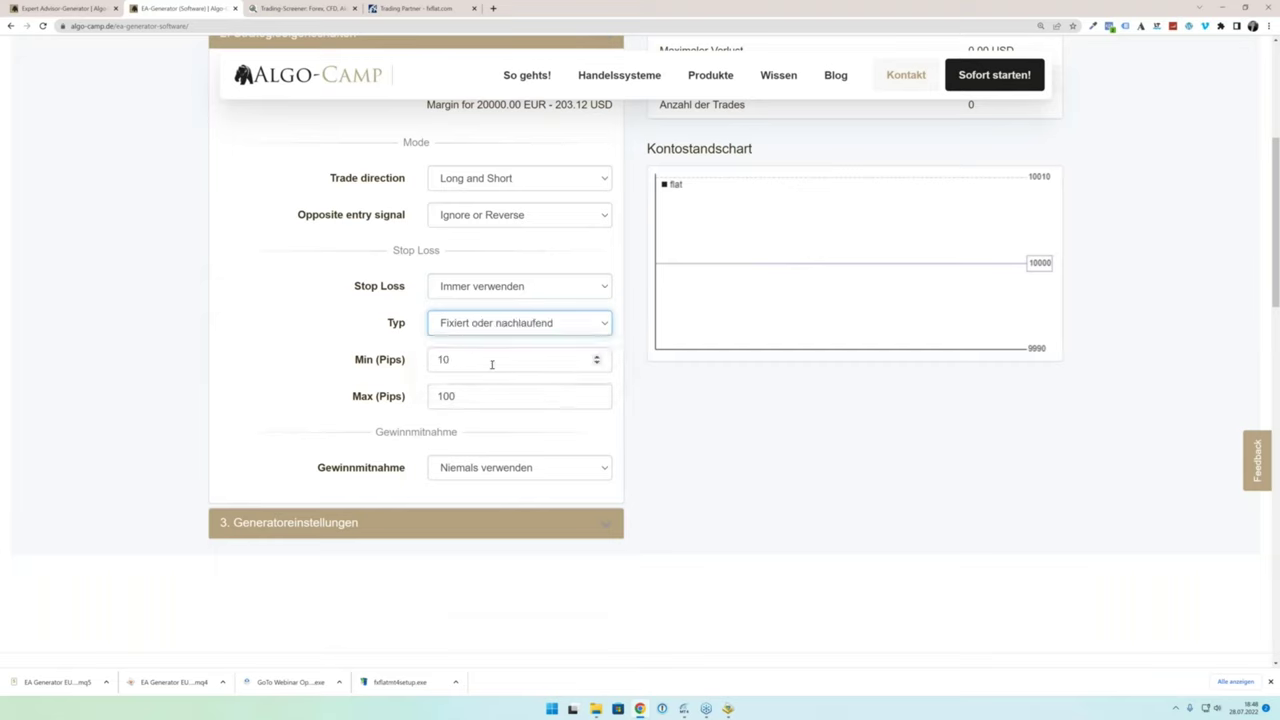
{"action": "left_click", "coordinate": [478, 468]}
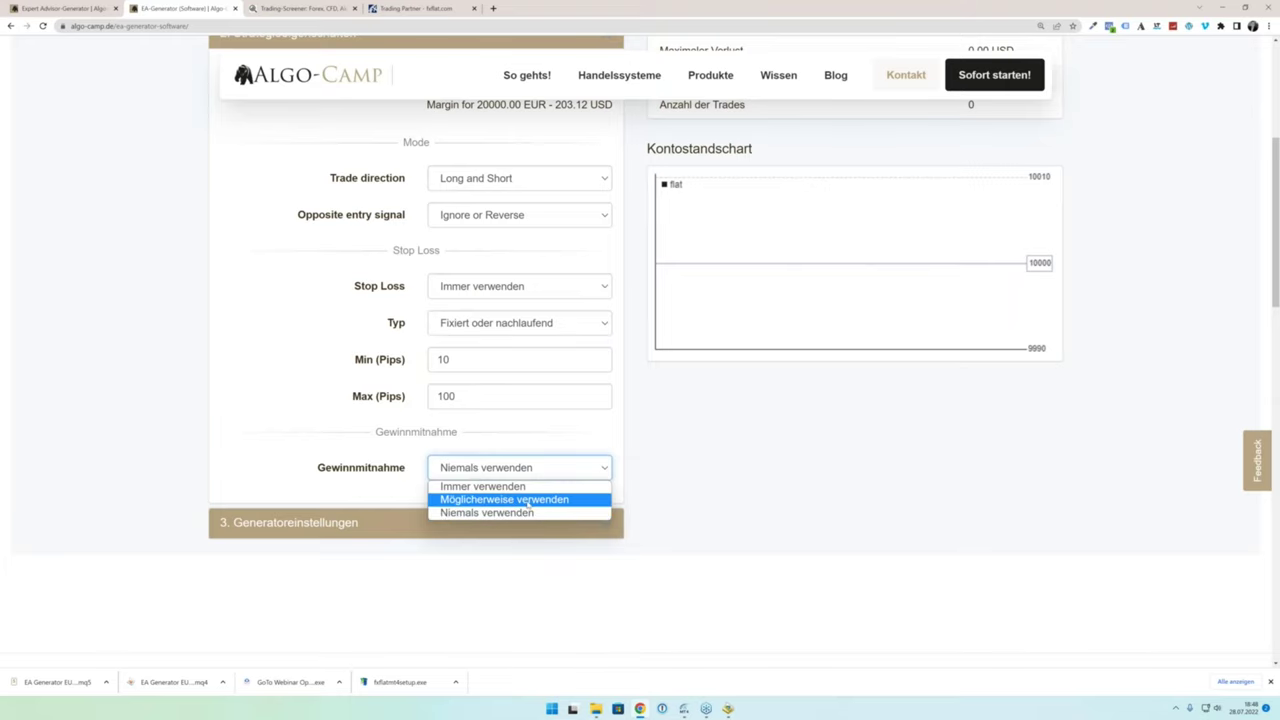
{"action": "left_click", "coordinate": [484, 486]}
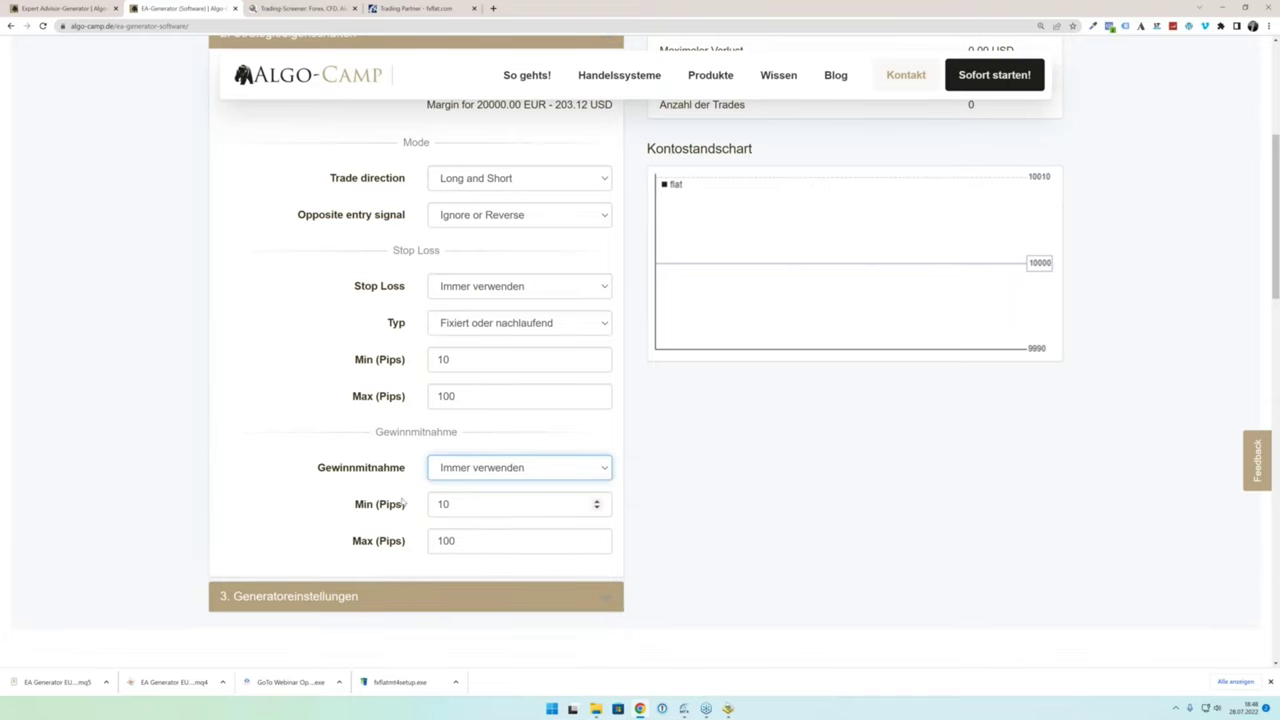
Step: Set the minimum Gewinnmitnahme to 20 pips and keep its maximum at 100 pips
{"action": "scroll", "coordinate": [403, 503], "scroll_direction": "up", "scroll_amount": 1}
{"action": "scroll", "coordinate": [403, 503], "scroll_direction": "down", "scroll_amount": 2}
{"action": "key", "text": "Tab"}
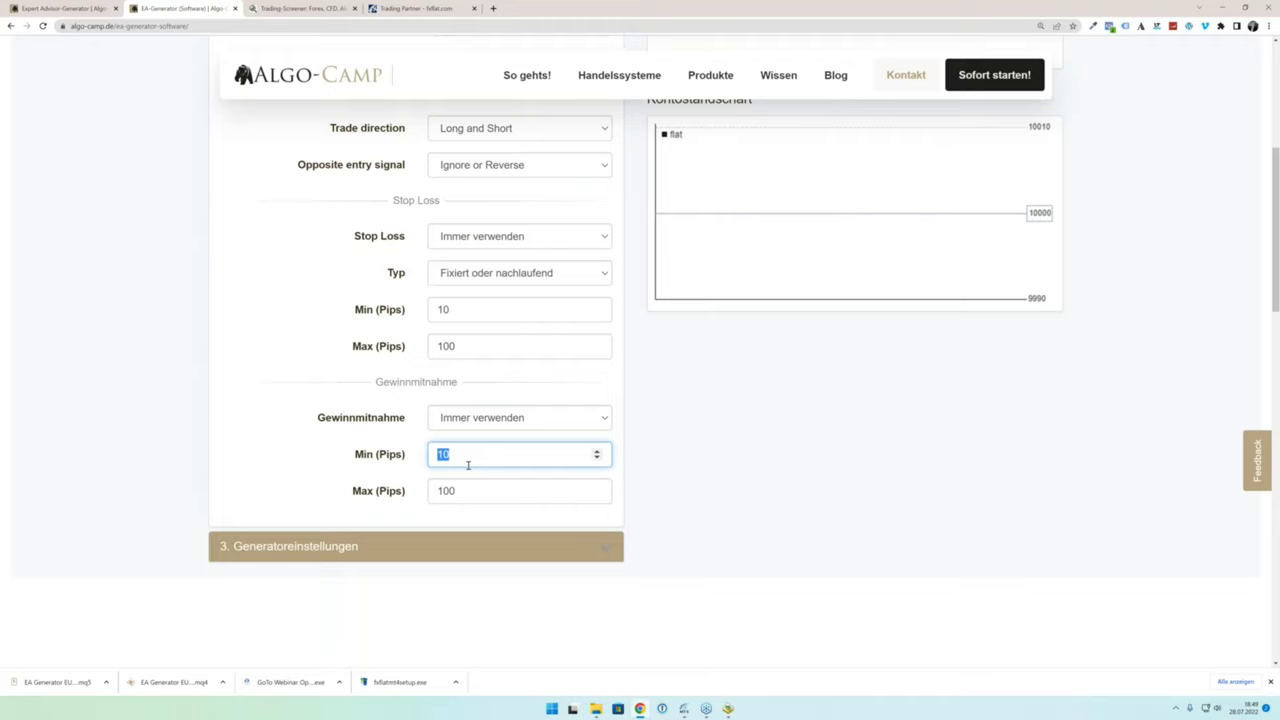
{"action": "type", "text": "20"}
{"action": "left_click", "coordinate": [478, 490]}
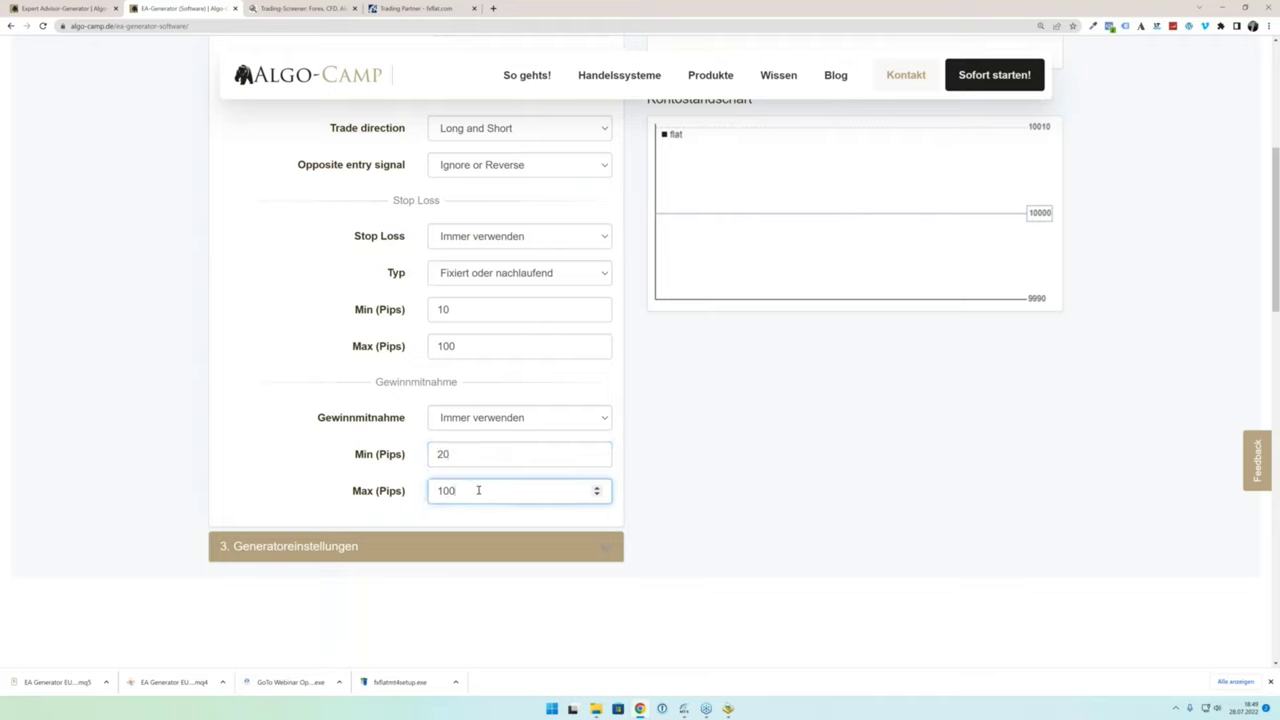
Step: In the Generatoreinstellungen, allow up to 5 entry indicators and 3 exit indicators
{"action": "left_click", "coordinate": [570, 545]}
{"action": "scroll", "coordinate": [266, 436], "scroll_direction": "down", "scroll_amount": 2}
{"action": "scroll", "coordinate": [266, 436], "scroll_direction": "up", "scroll_amount": 4}
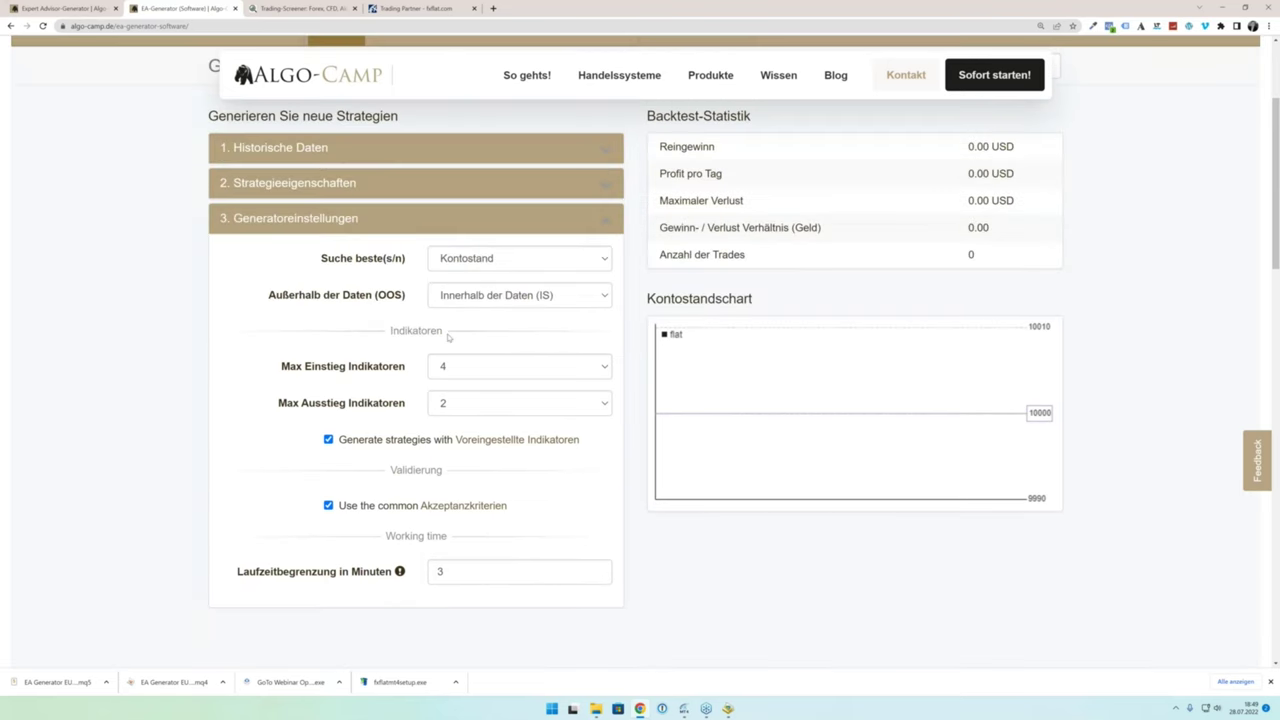
{"action": "left_click", "coordinate": [550, 367]}
{"action": "left_click", "coordinate": [510, 438]}
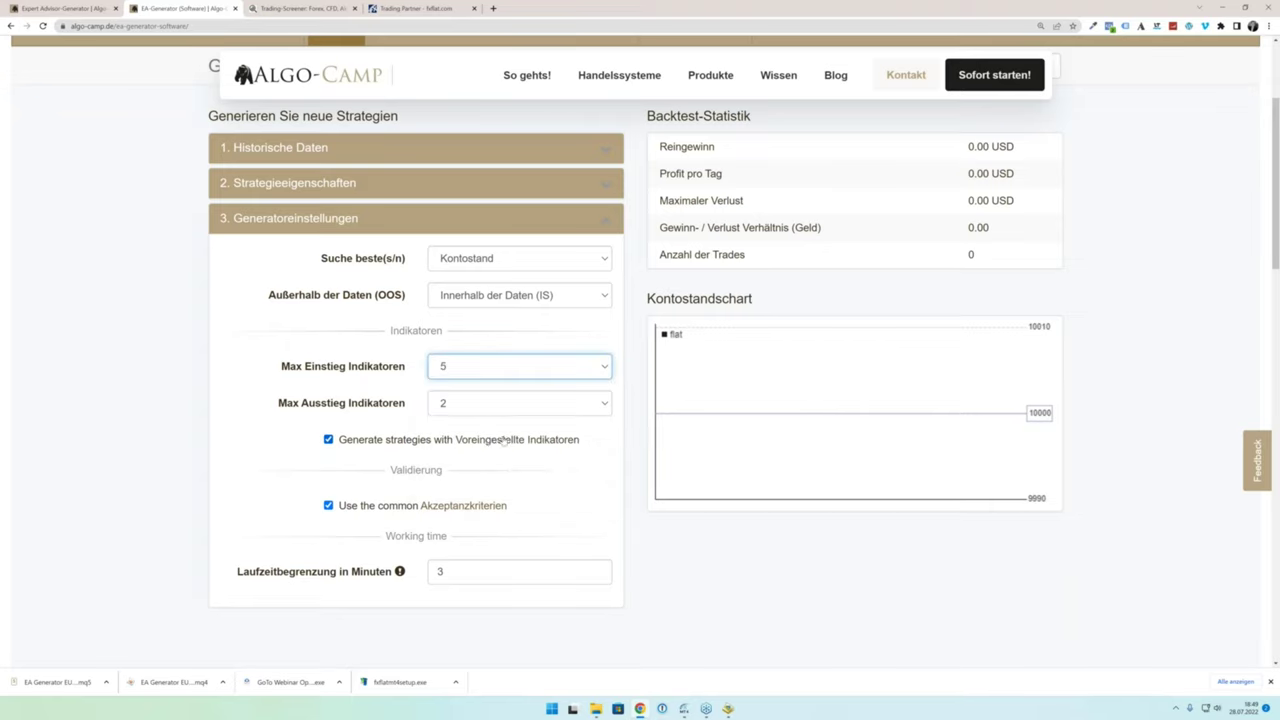
{"action": "left_click", "coordinate": [486, 408]}
{"action": "left_click", "coordinate": [485, 448]}
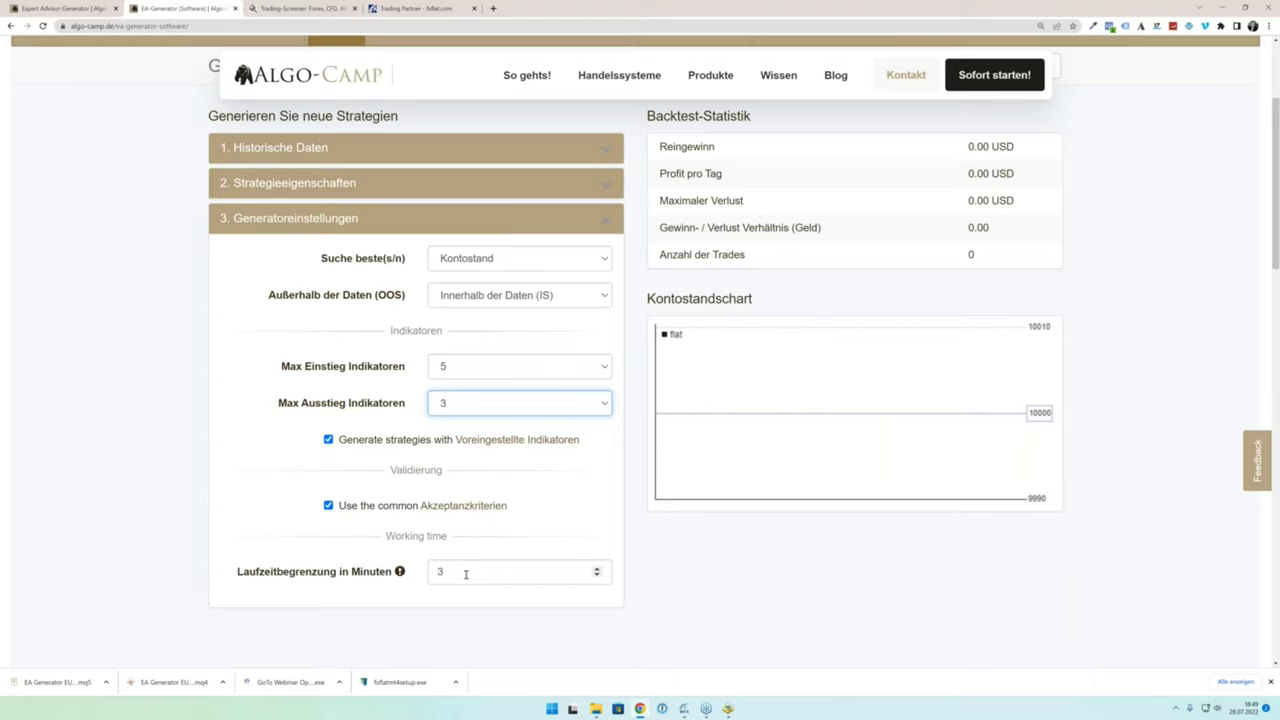
Step: Limit the Generator's working time to 2 minutes and collapse the Generatoreinstellungen
{"action": "double_click", "coordinate": [438, 572]}
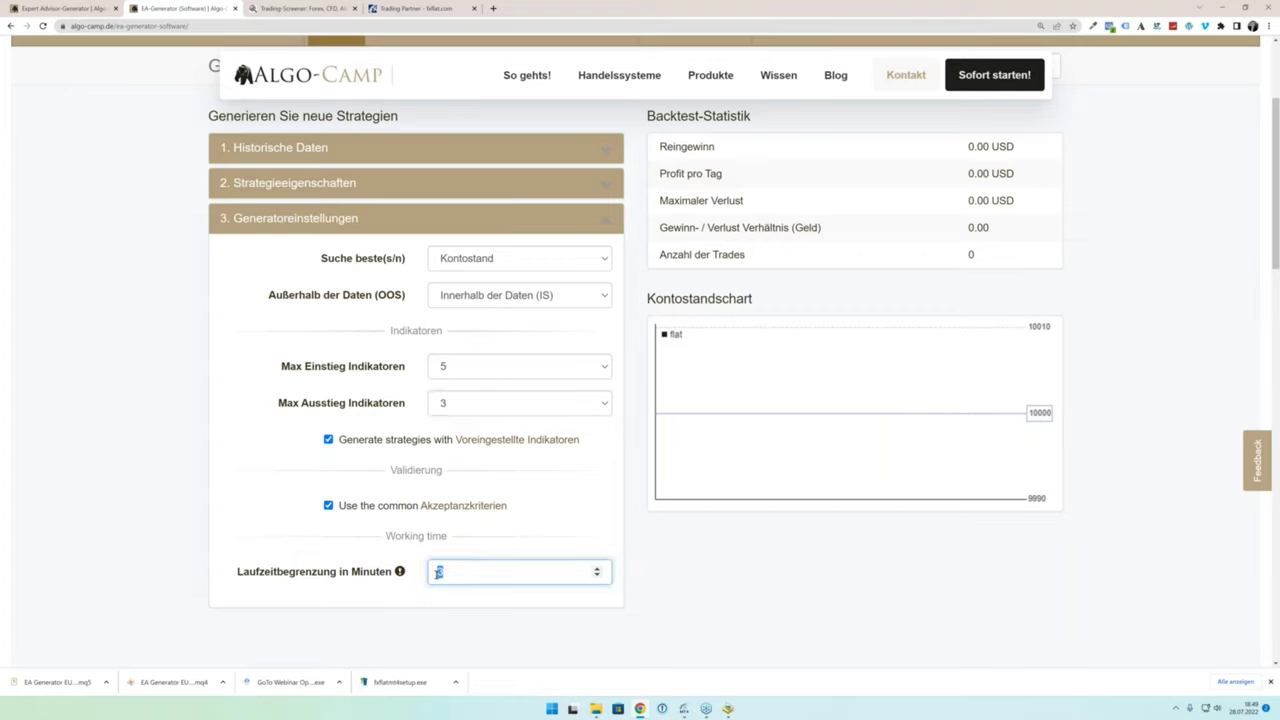
{"action": "type", "text": "2"}
{"action": "scroll", "coordinate": [472, 545], "scroll_direction": "up", "scroll_amount": 1}
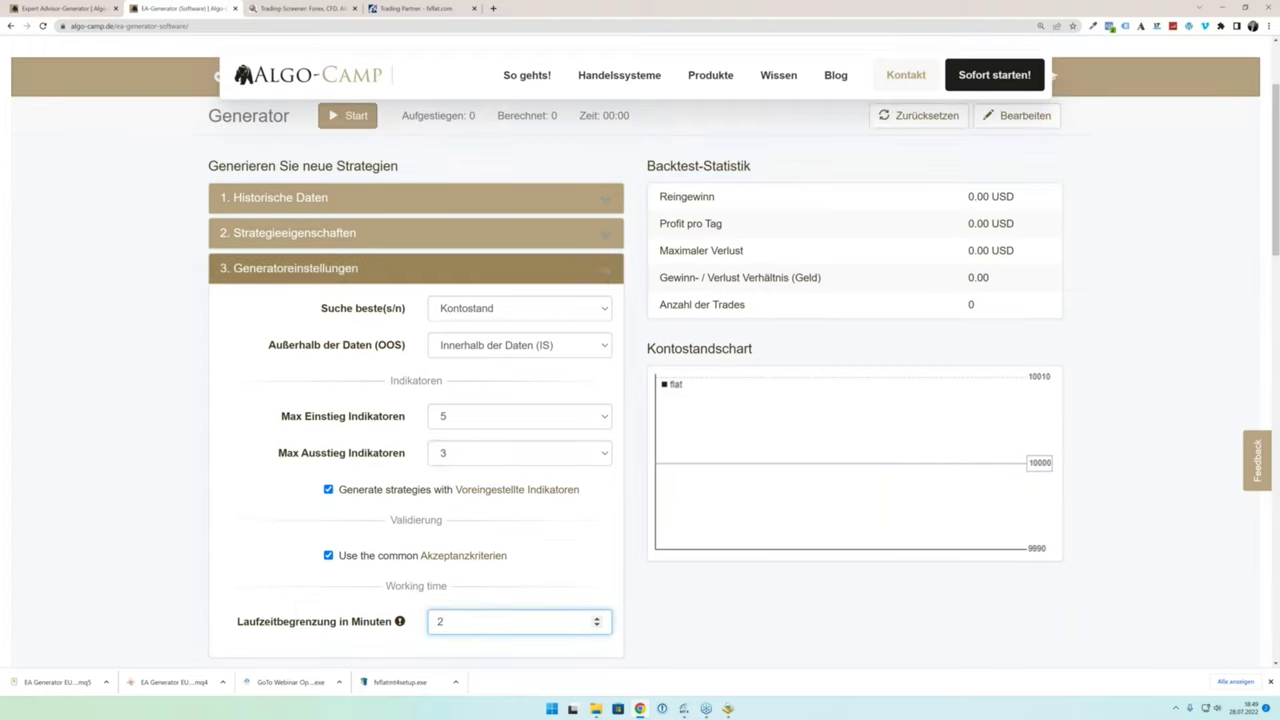
{"action": "left_click", "coordinate": [605, 272]}
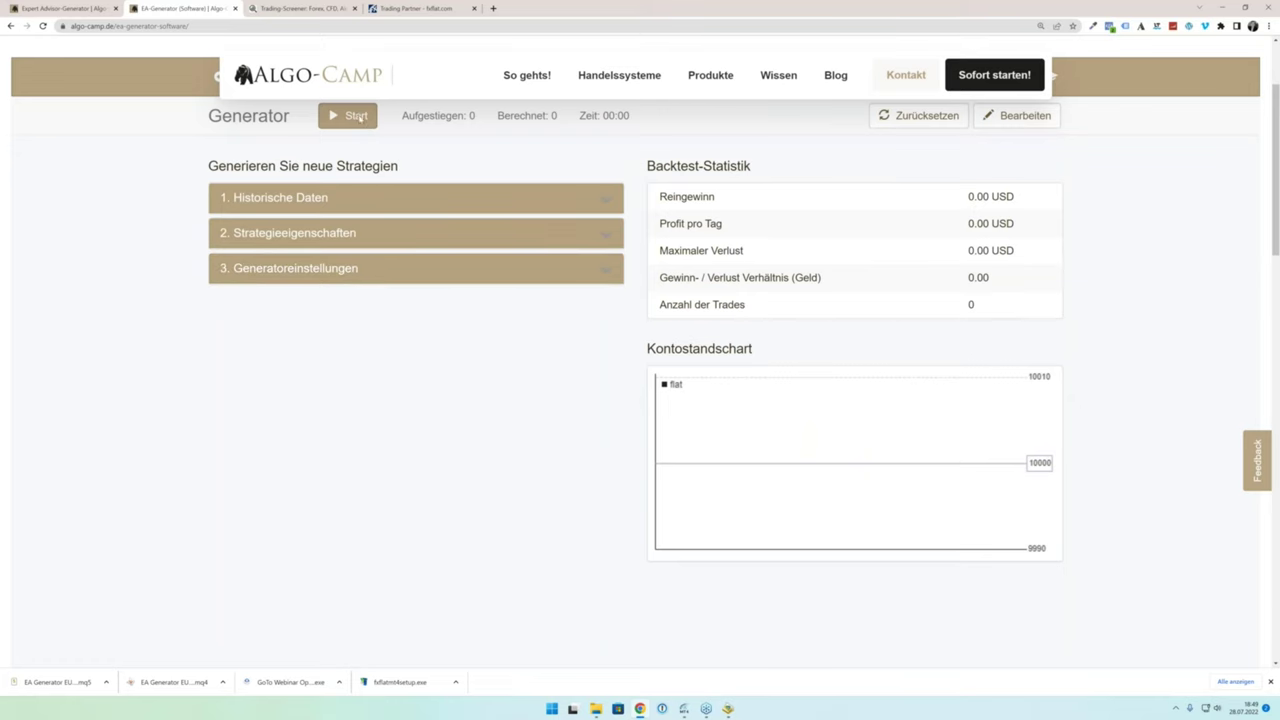
Step: Run the Generator with the new settings for about 80 seconds, then stop it
{"action": "scroll", "coordinate": [426, 330], "scroll_direction": "down", "scroll_amount": 1}
{"action": "scroll", "coordinate": [424, 350], "scroll_direction": "up", "scroll_amount": 2}
{"action": "left_click", "coordinate": [352, 166]}
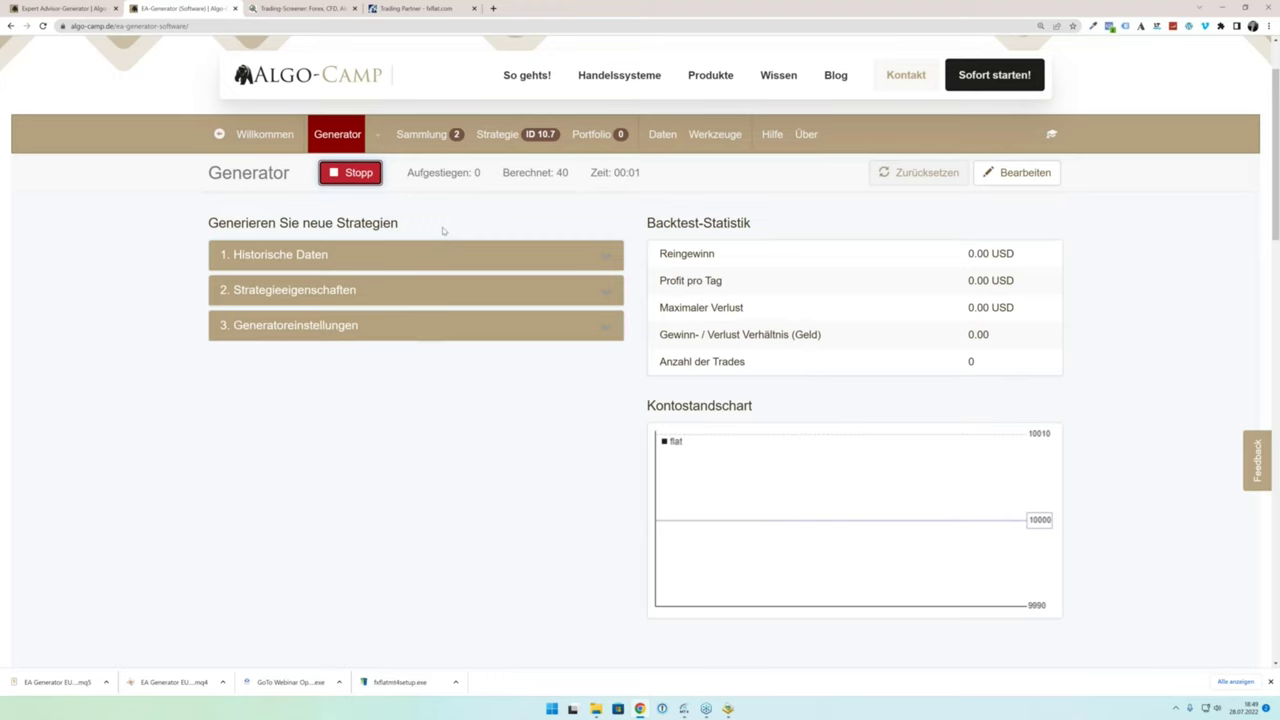
{"action": "scroll", "coordinate": [450, 268], "scroll_direction": "up", "scroll_amount": 1}
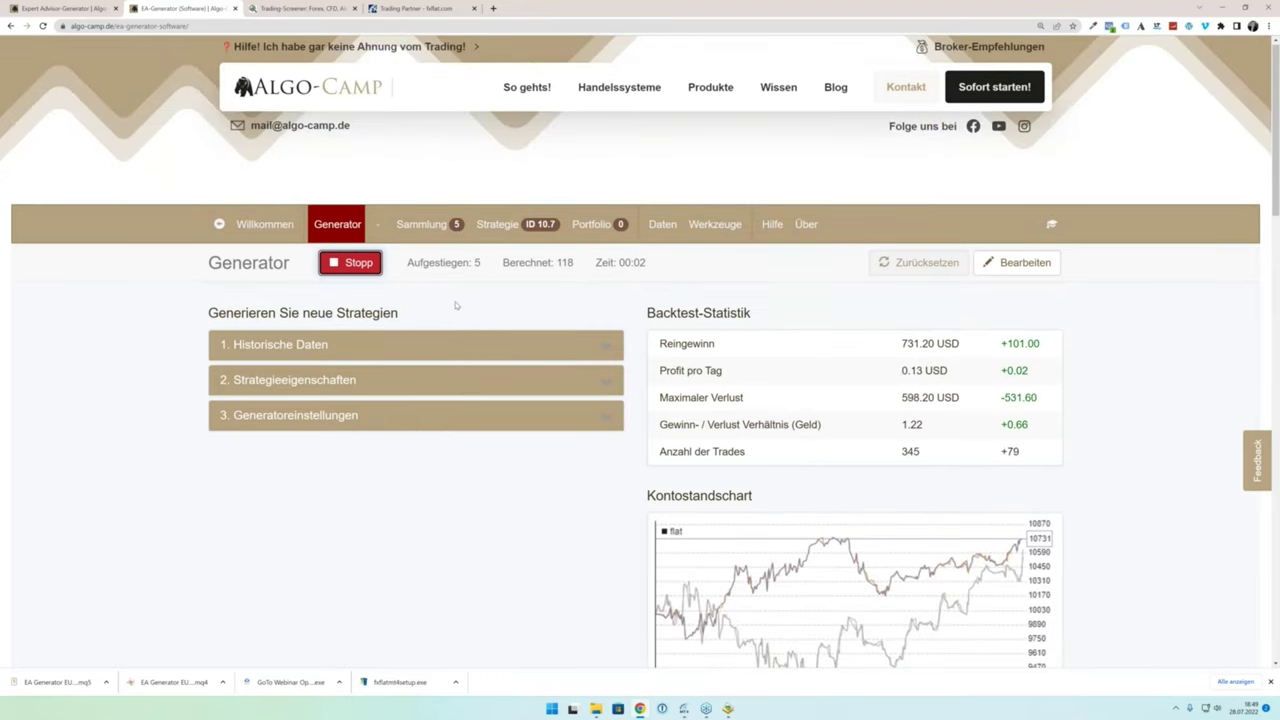
{"action": "scroll", "coordinate": [456, 303], "scroll_direction": "down", "scroll_amount": 1}
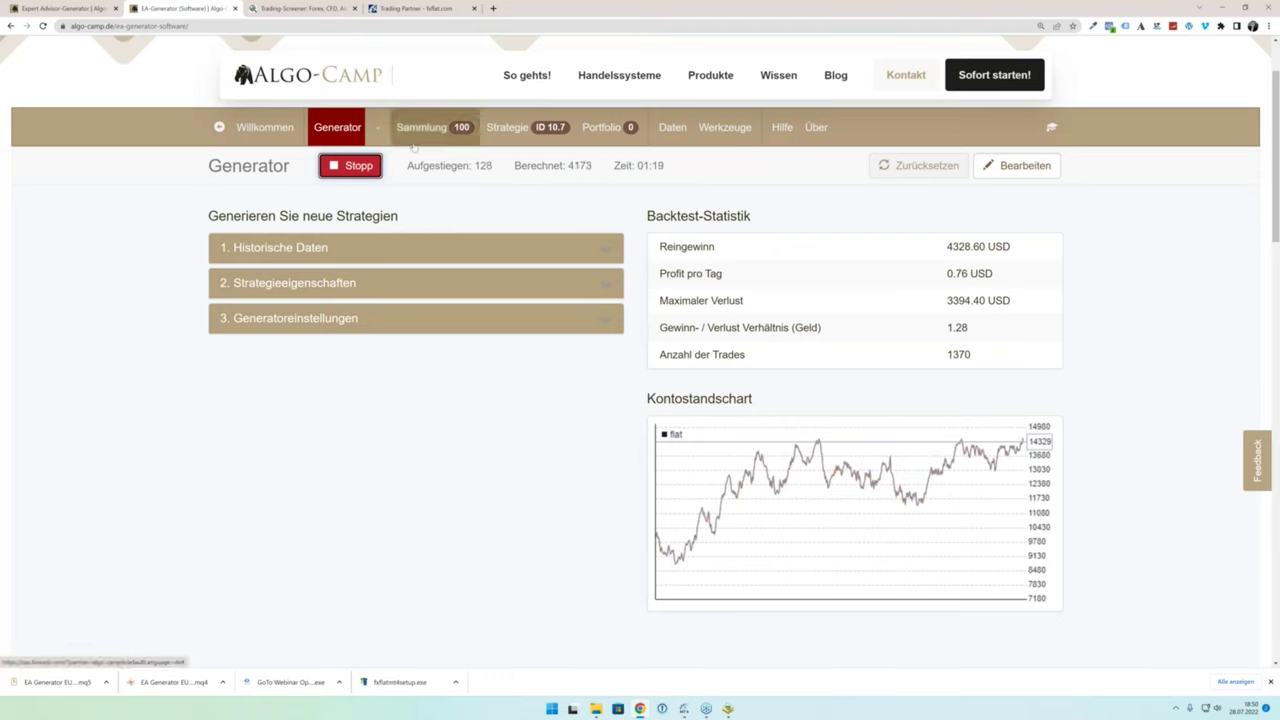
{"action": "left_click", "coordinate": [353, 168]}
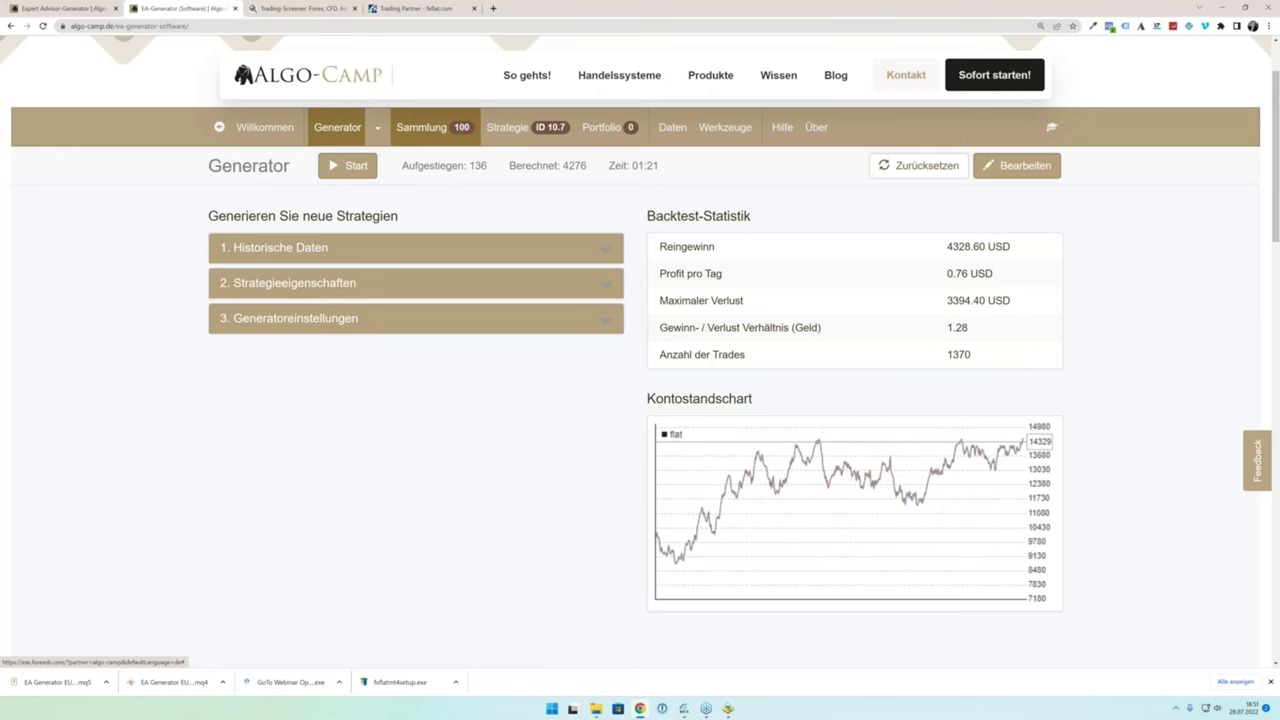
Step: Browse the generated strategies in the Sammlung and open EURUSD H1 strategy ID 125.1 in the Editor
{"action": "left_click", "coordinate": [425, 127]}
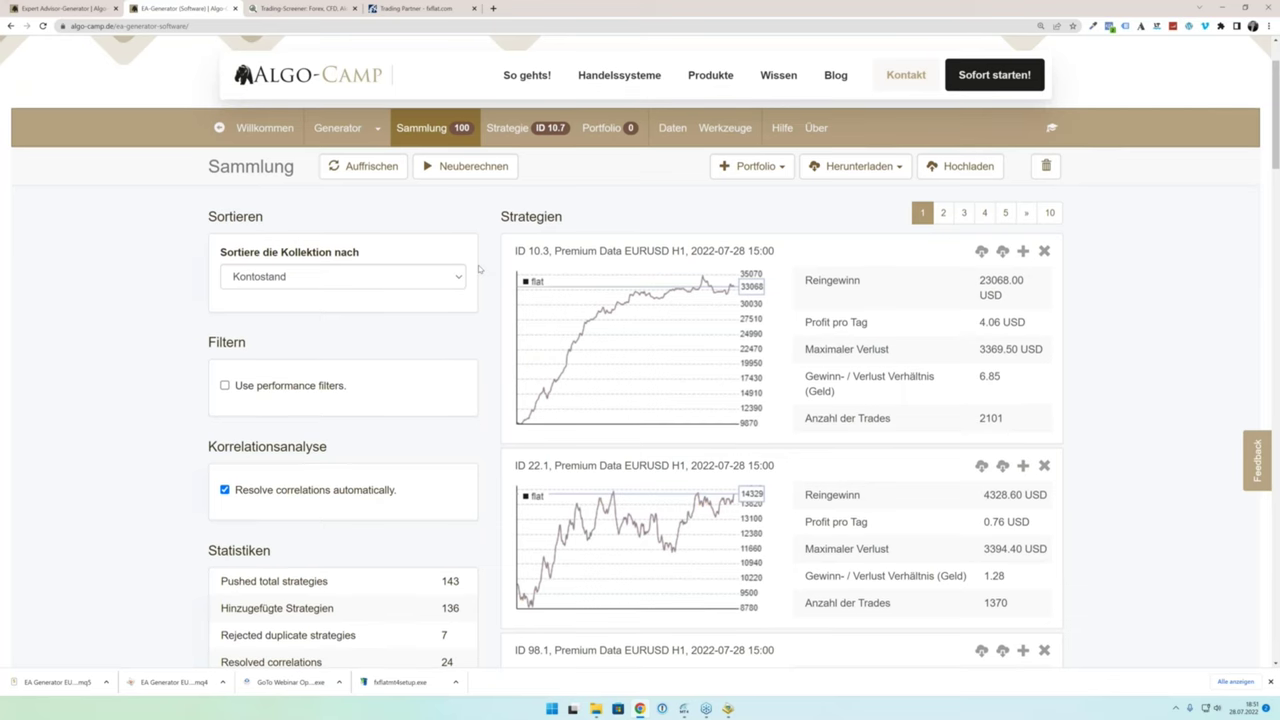
{"action": "scroll", "coordinate": [478, 276], "scroll_direction": "down", "scroll_amount": 1}
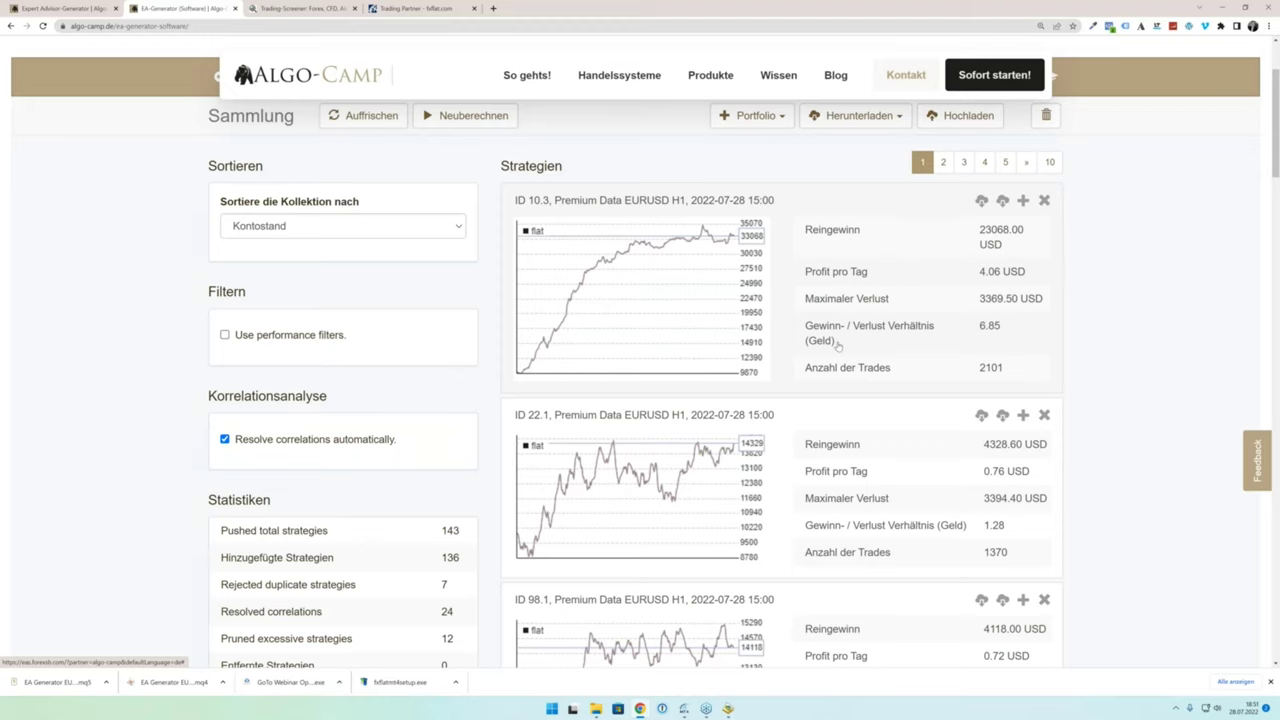
{"action": "scroll", "coordinate": [838, 345], "scroll_direction": "down", "scroll_amount": 1}
{"action": "scroll", "coordinate": [838, 345], "scroll_direction": "down", "scroll_amount": 8}
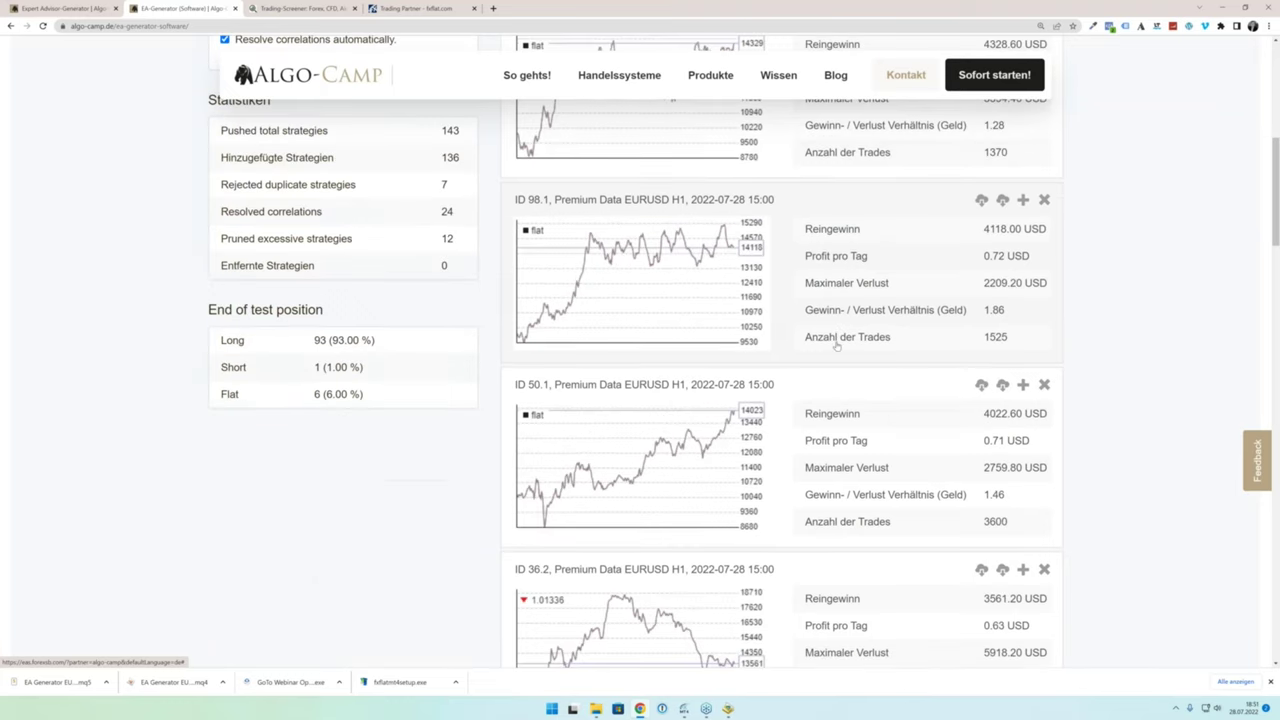
{"action": "scroll", "coordinate": [842, 351], "scroll_direction": "down", "scroll_amount": 3}
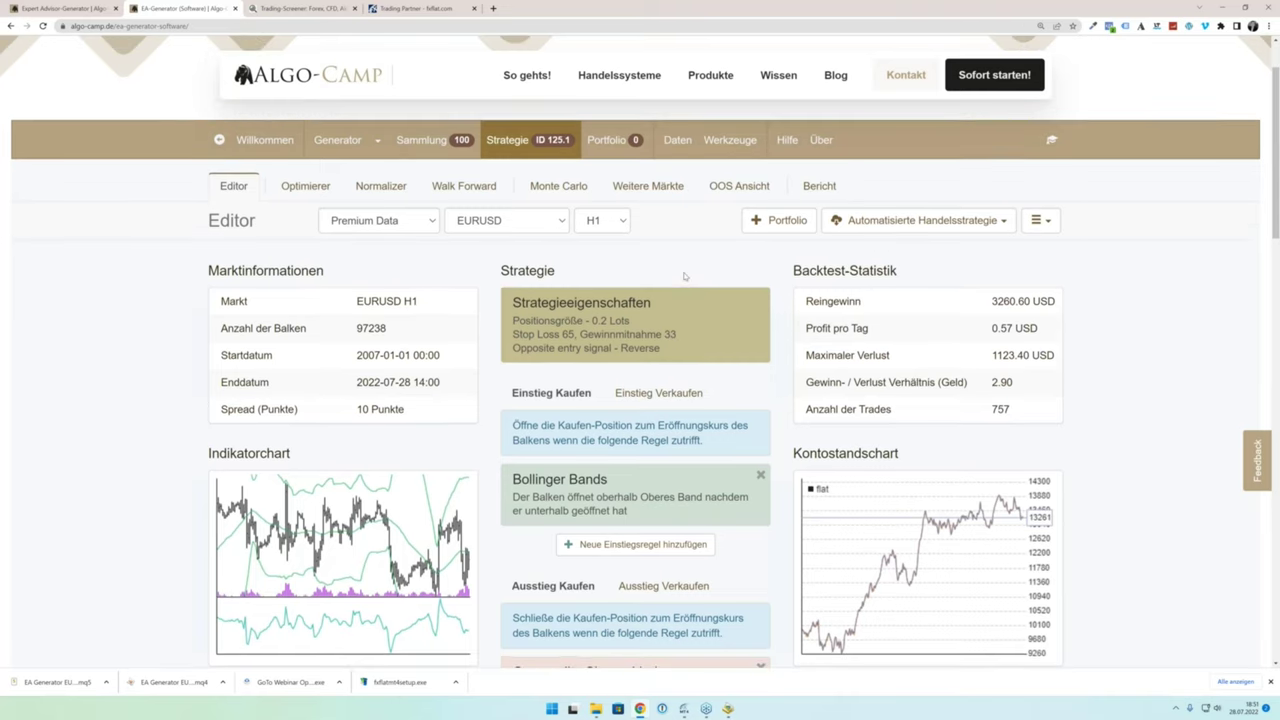
Step: Inspect the Bollinger Bands entry rule, the Commodity Channel Index exit rule and the Strategieeigenschaften, cancelling each without changes
{"action": "scroll", "coordinate": [686, 275], "scroll_direction": "down", "scroll_amount": 1}
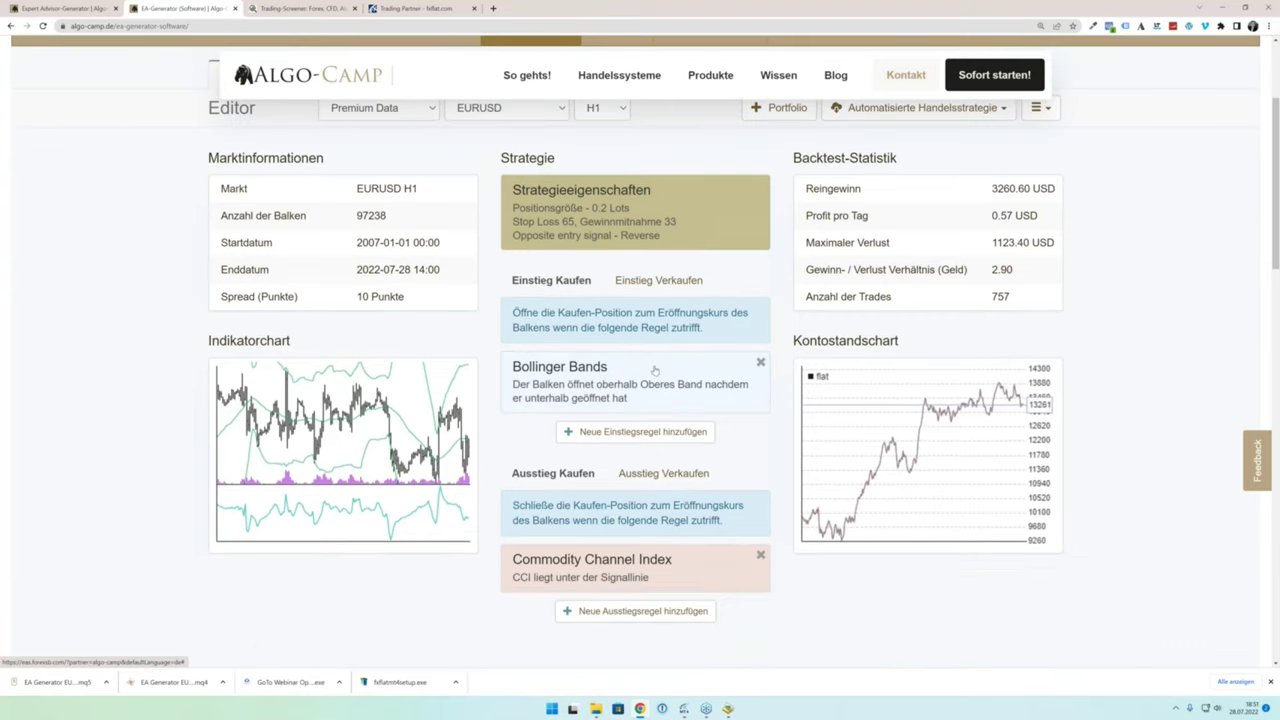
{"action": "left_click", "coordinate": [654, 370]}
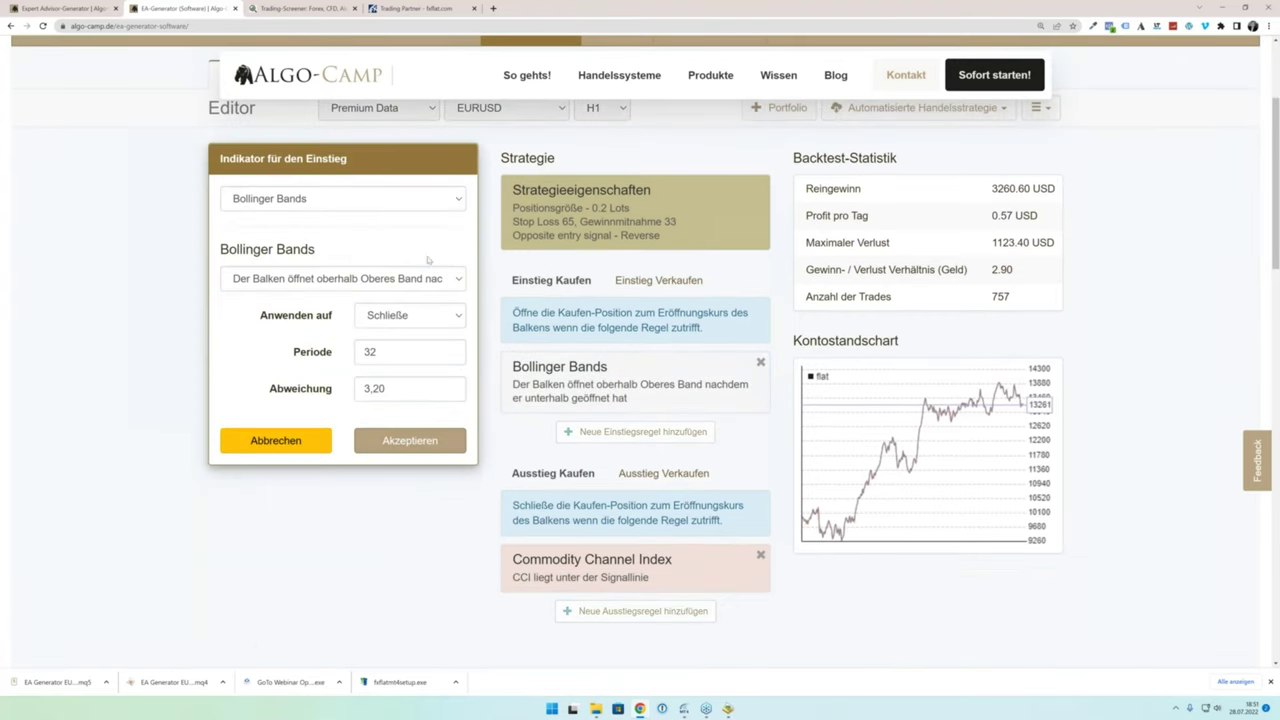
{"action": "left_click", "coordinate": [276, 440]}
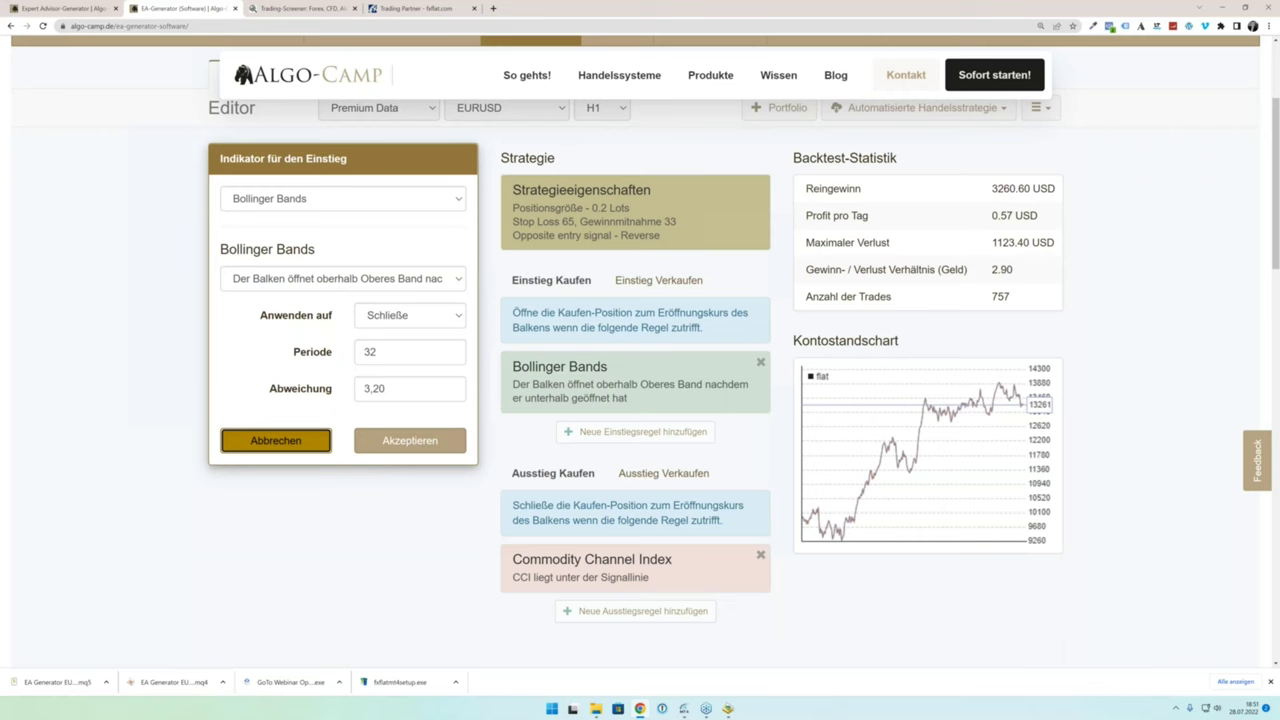
{"action": "left_click", "coordinate": [583, 574]}
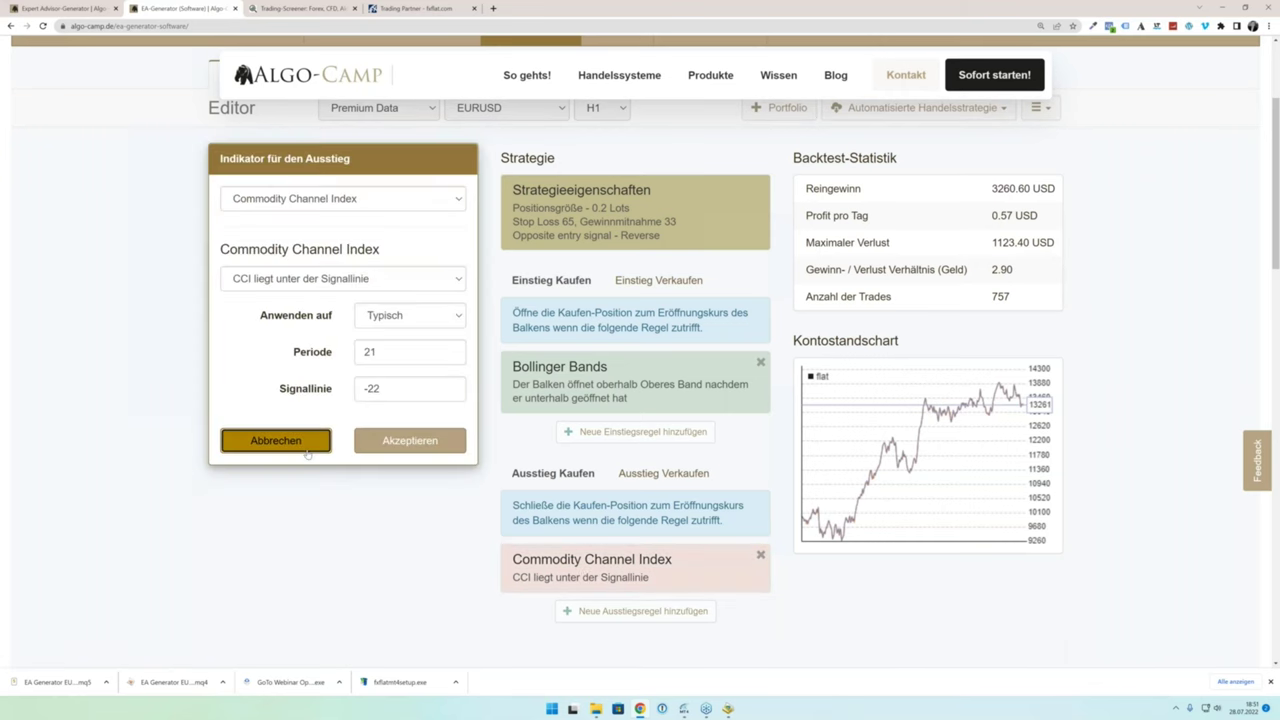
{"action": "left_click", "coordinate": [264, 440]}
{"action": "left_click", "coordinate": [545, 239]}
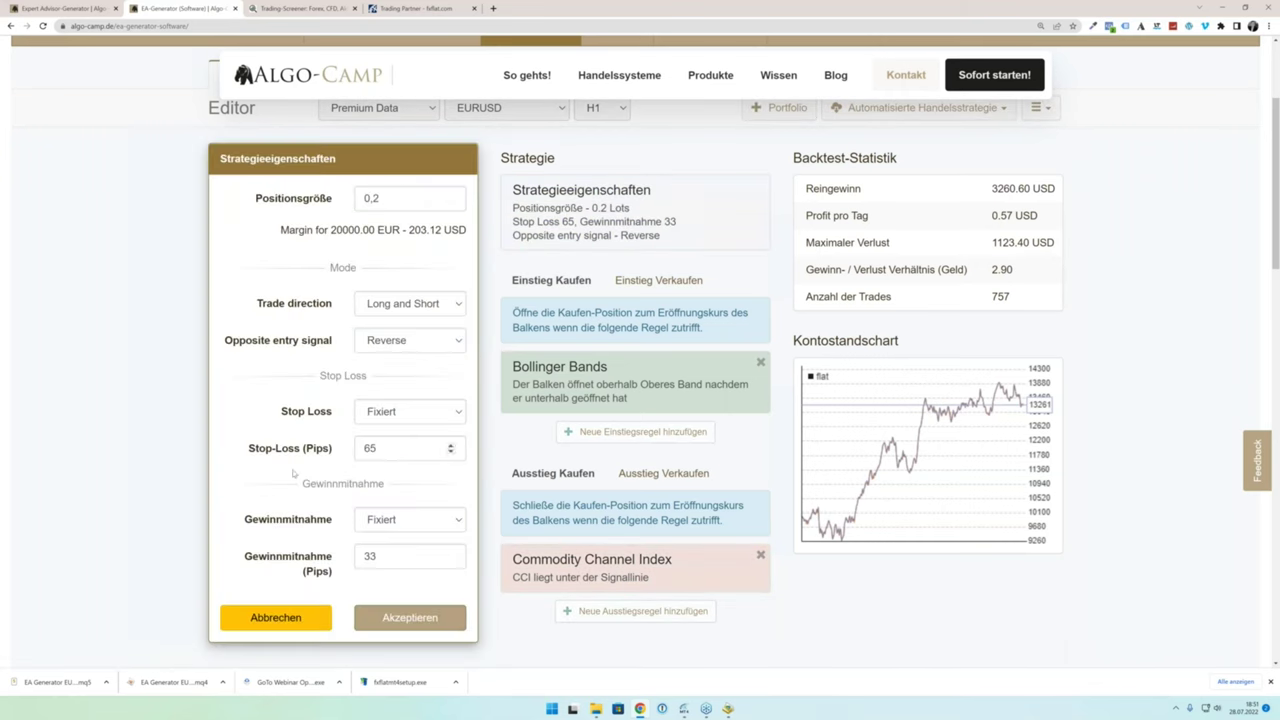
{"action": "left_click", "coordinate": [292, 619]}
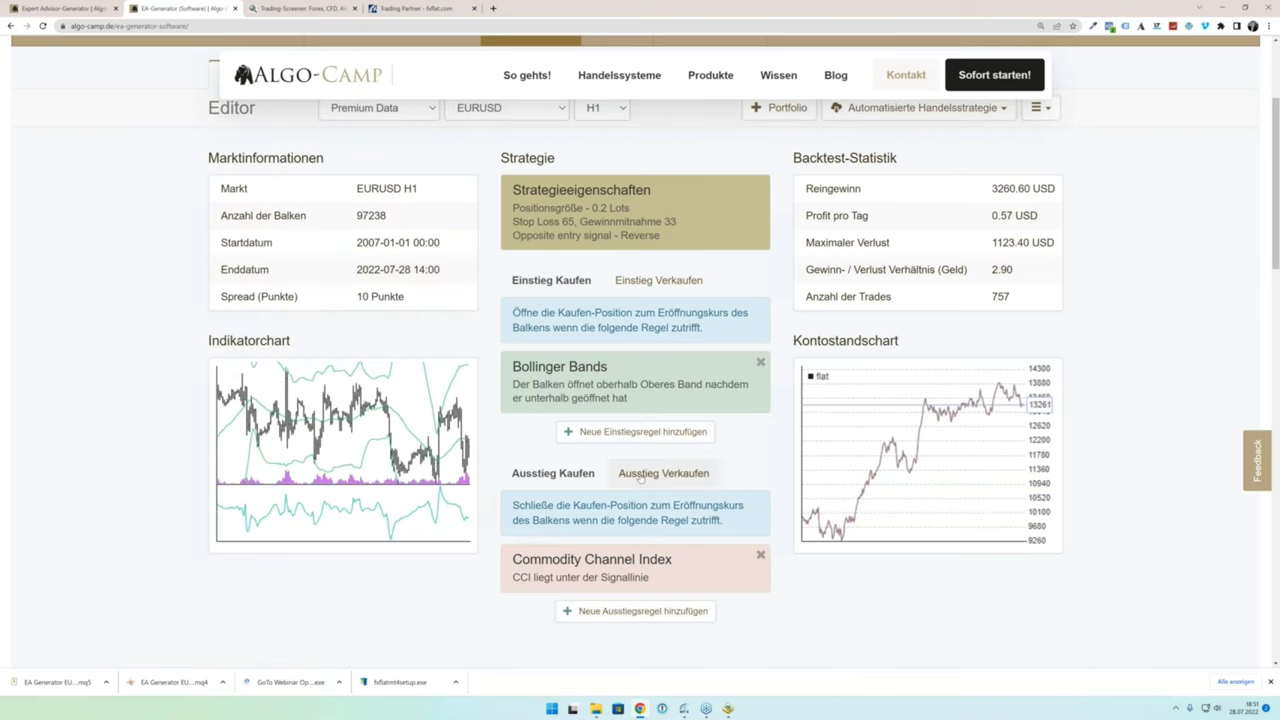
Step: Look at the MT4 and MT5 export options for the strategy and open its Weitere Märkte test
{"action": "scroll", "coordinate": [640, 477], "scroll_direction": "up", "scroll_amount": 1}
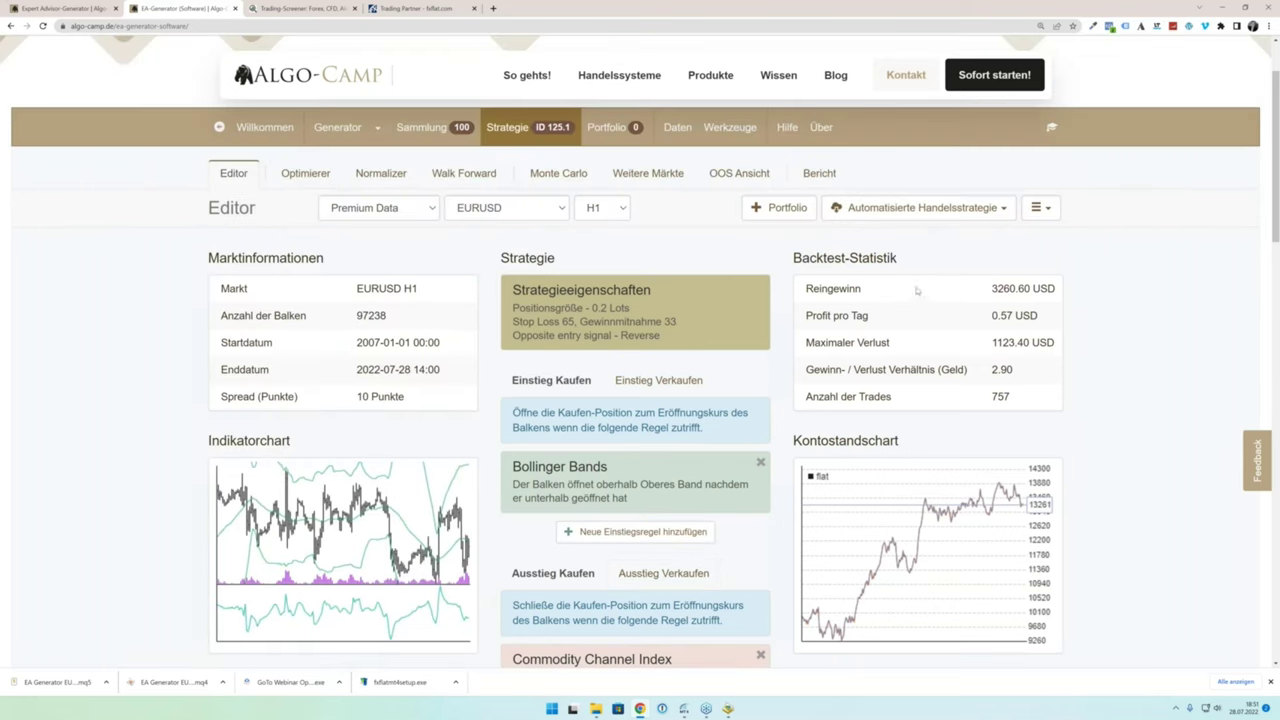
{"action": "left_click", "coordinate": [988, 208]}
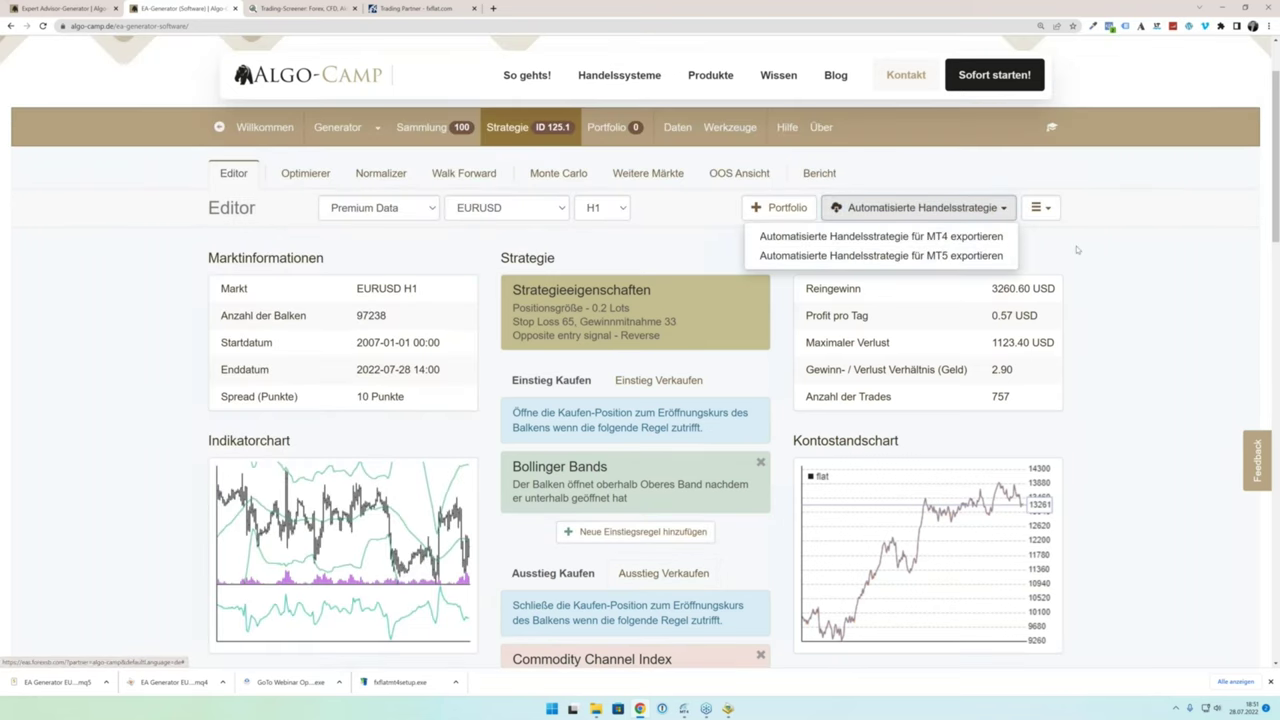
{"action": "left_click", "coordinate": [673, 178]}
{"action": "left_click", "coordinate": [673, 178]}
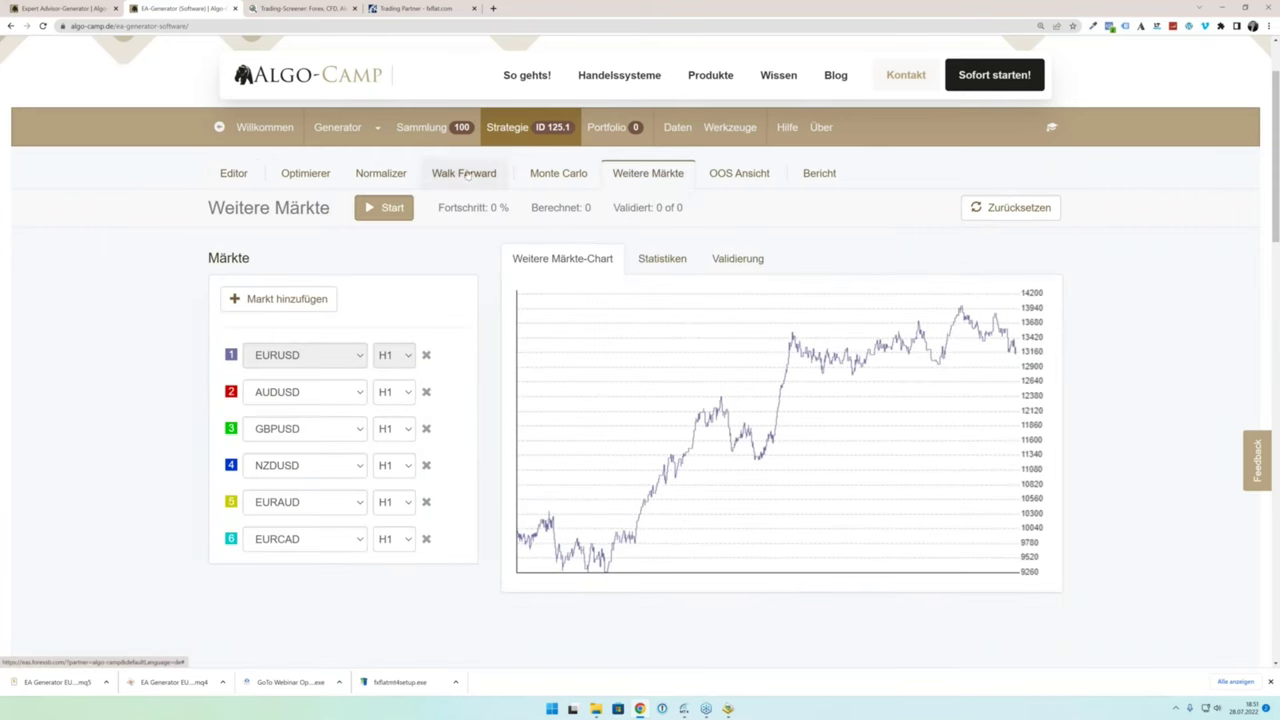